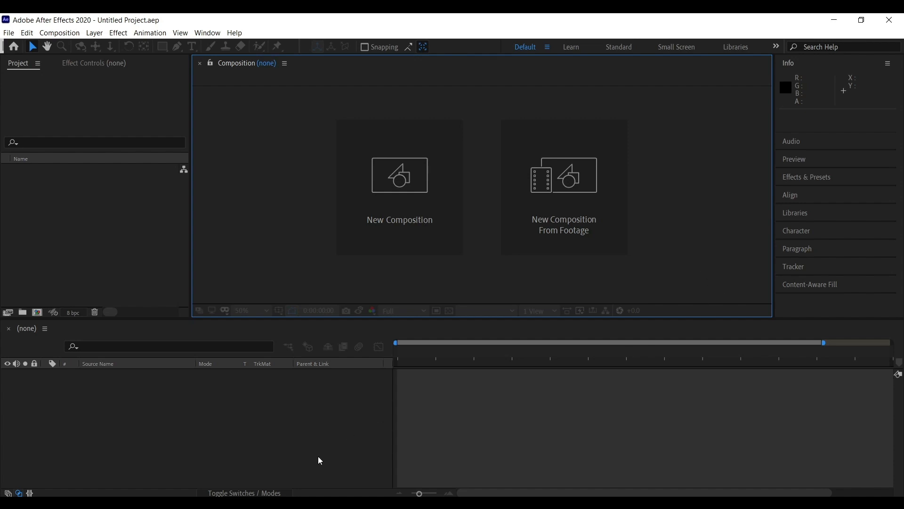
{"action": "left_click", "coordinate": [311, 475]}
{"action": "left_click", "coordinate": [295, 310]}
{"action": "left_click", "coordinate": [319, 419]}
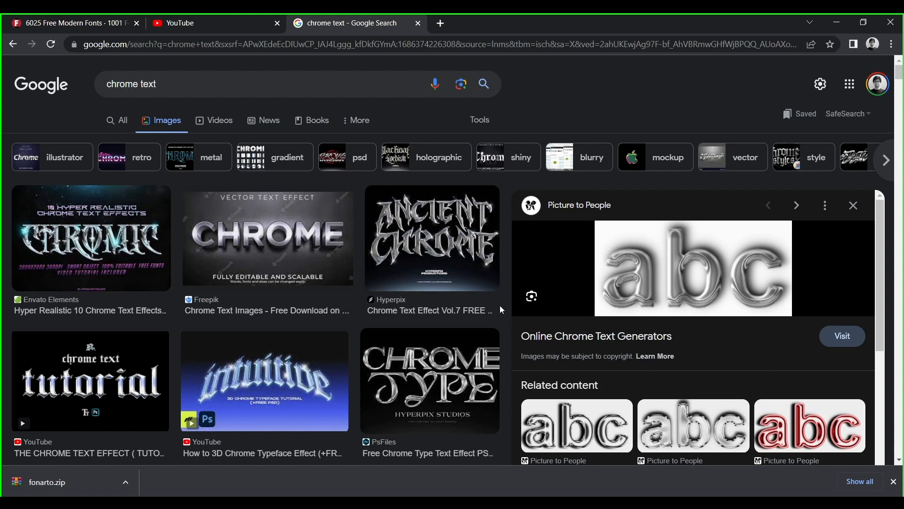
{"action": "middle_click", "coordinate": [509, 284]}
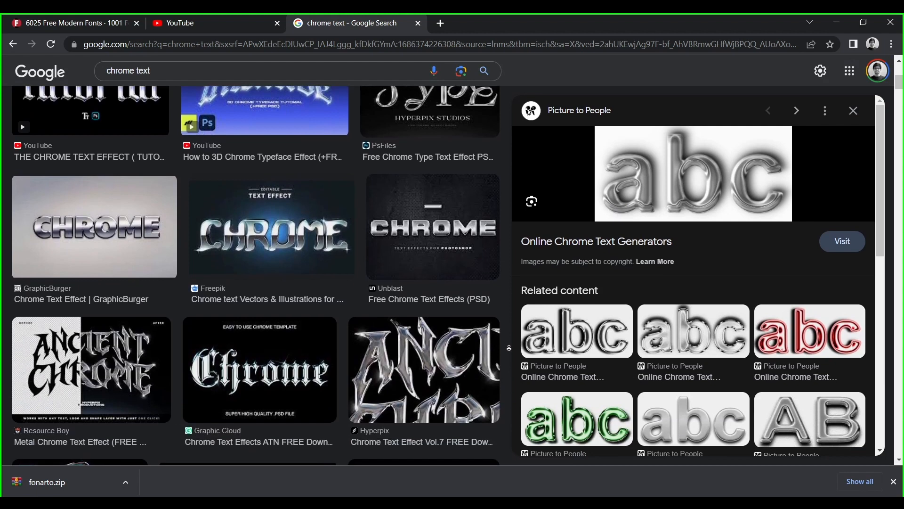
{"action": "left_click", "coordinate": [853, 111]}
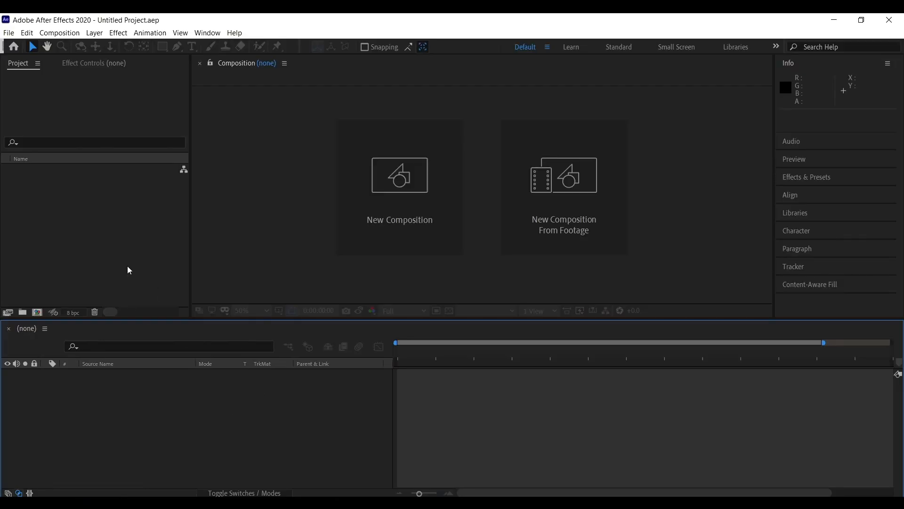
Create a new composition named Fractal Reflection, 6 seconds long at 30 frames per second.
{"action": "right_click", "coordinate": [95, 216]}
{"action": "left_click", "coordinate": [140, 222]}
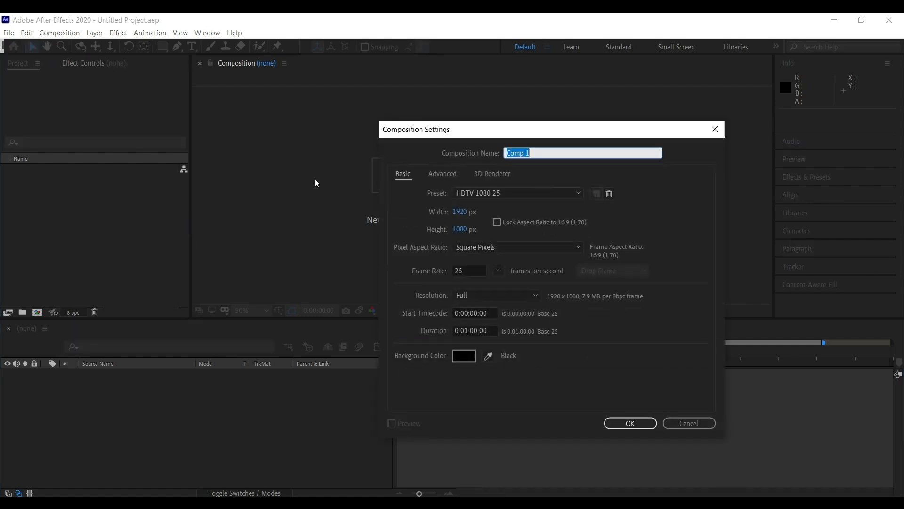
{"action": "type", "text": "G"}
{"action": "type", "text": "on"}
{"action": "left_click", "coordinate": [470, 331]}
{"action": "key", "text": "BackSpace"}
{"action": "key", "text": "BackSpace"}
{"action": "type", "text": "00"}
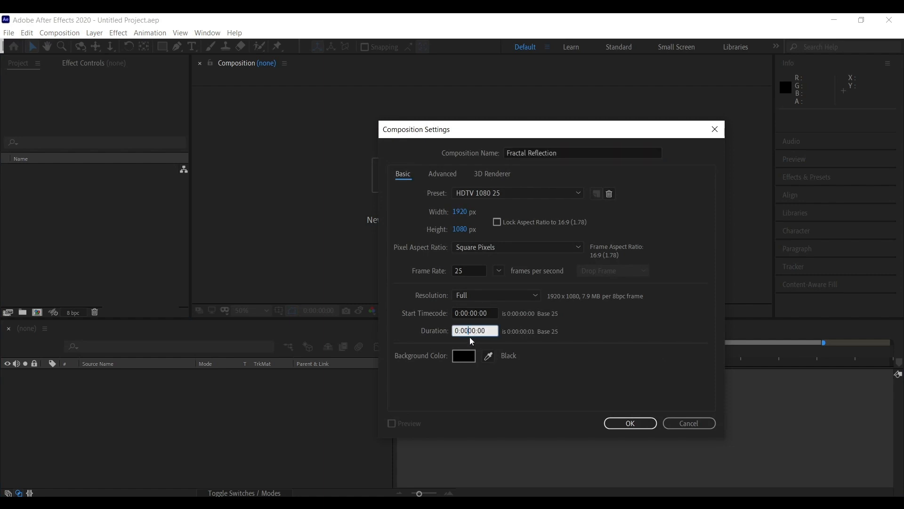
{"action": "left_click", "coordinate": [482, 267]}
{"action": "type", "text": "30"}
{"action": "key", "text": "Return"}
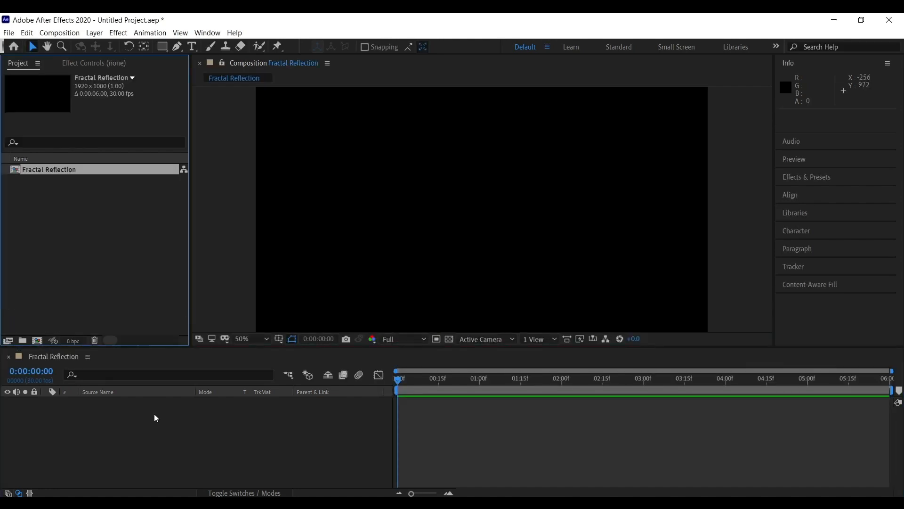
Add a new solid layer to the composition with its color set to 000000.
{"action": "right_click", "coordinate": [155, 418]}
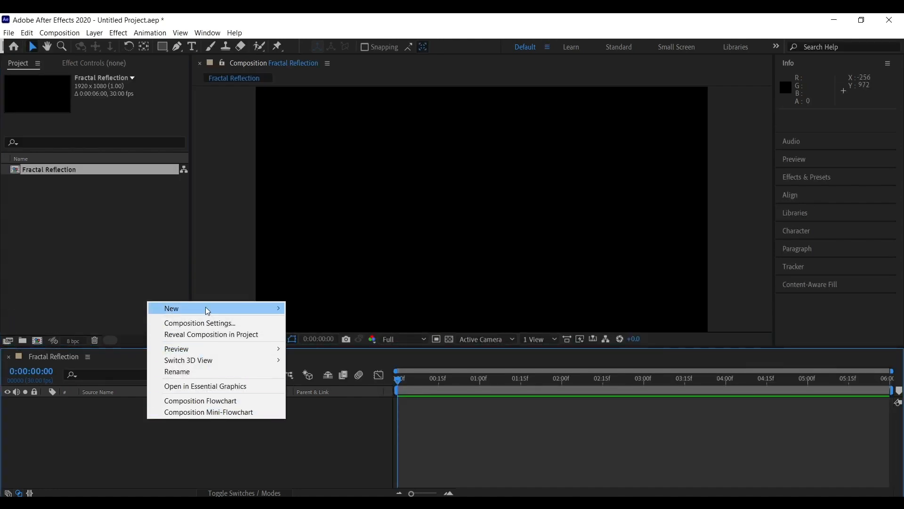
{"action": "mouse_move", "coordinate": [205, 308]}
{"action": "left_click", "coordinate": [336, 338]}
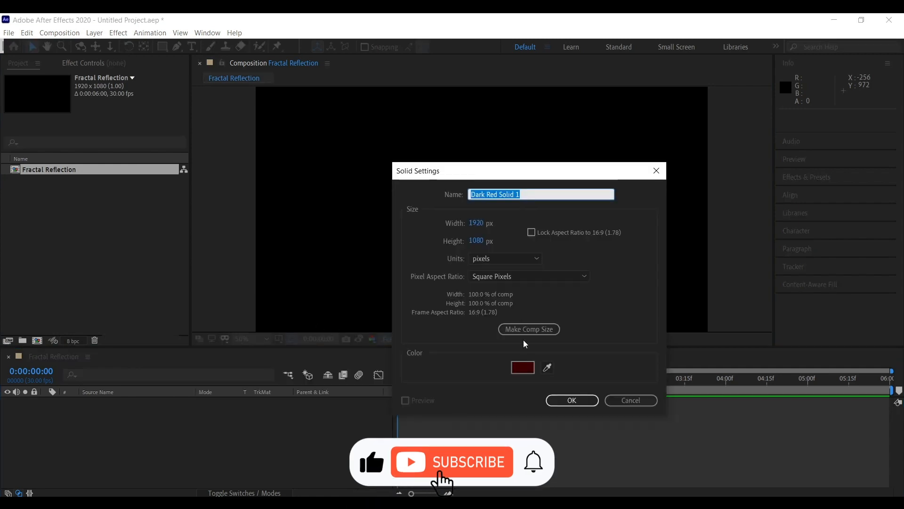
{"action": "left_click", "coordinate": [522, 366]}
{"action": "type", "text": "000000"}
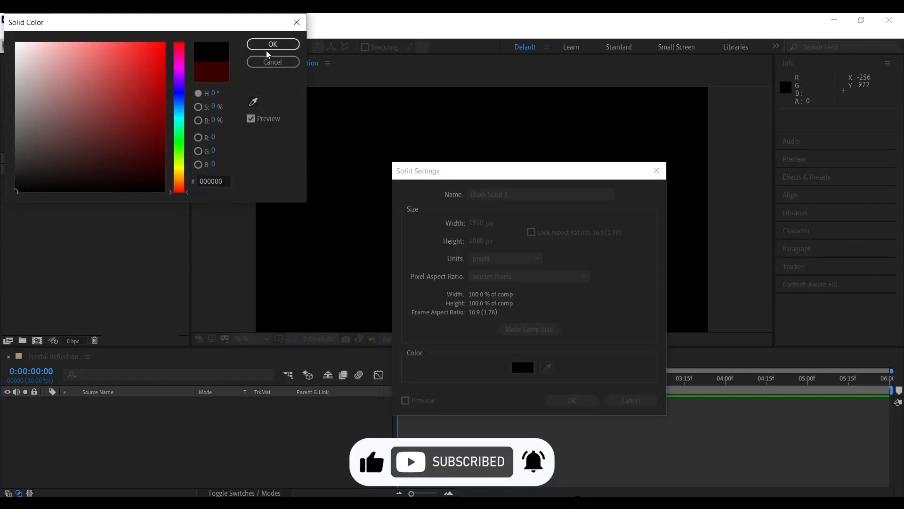
{"action": "key", "text": "Return"}
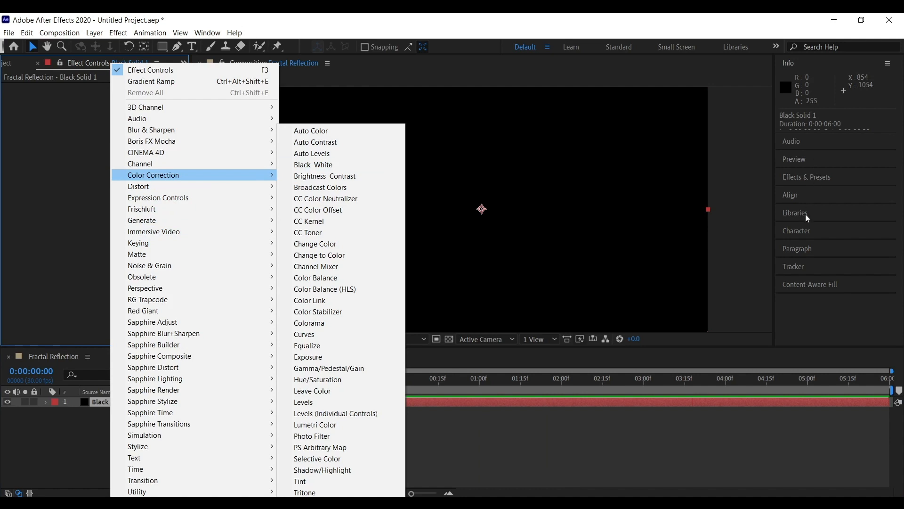
Search the effects for fractal noise and apply Fractal Noise to the black solid.
{"action": "left_click", "coordinate": [807, 177]}
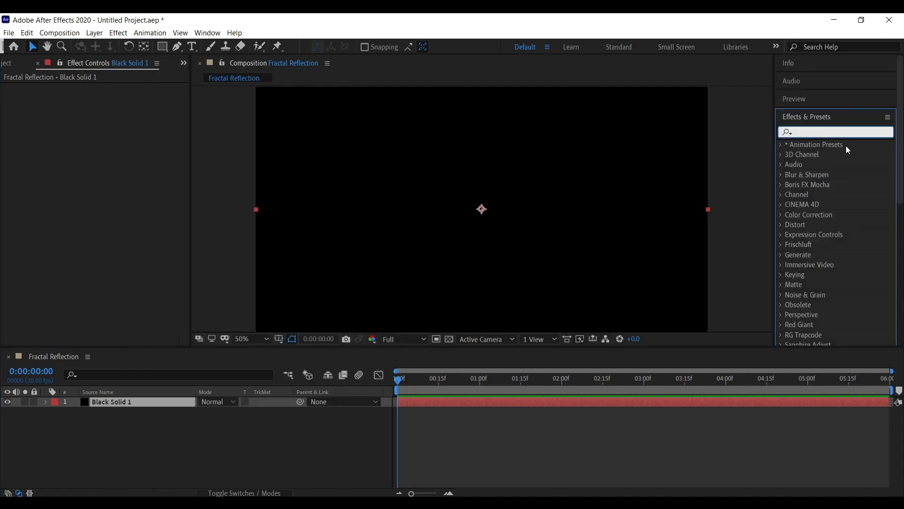
{"action": "type", "text": "fra"}
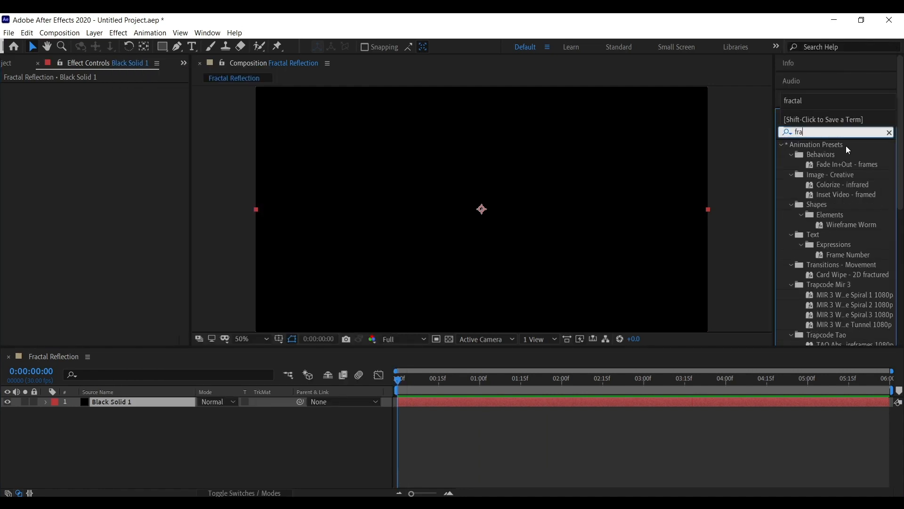
{"action": "type", "text": "ctal noise"}
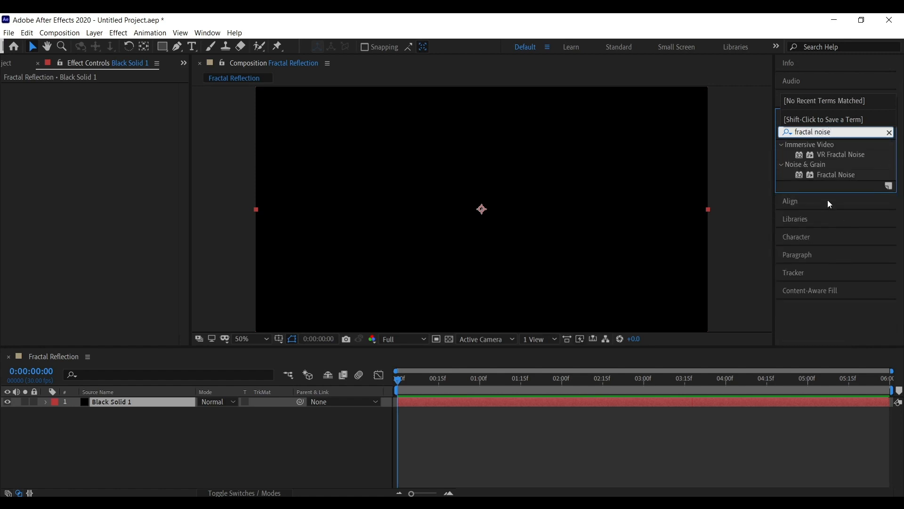
{"action": "left_click_drag", "start_coordinate": [836, 174], "coordinate": [349, 192]}
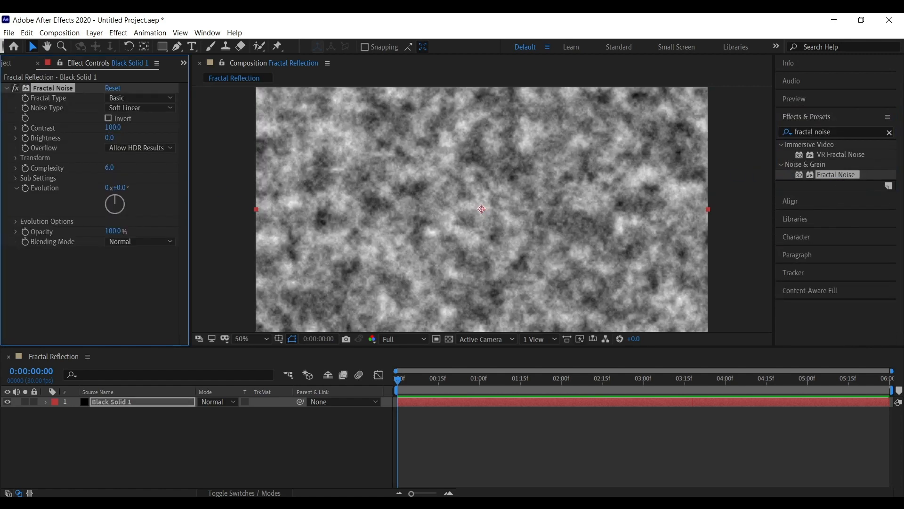
Set the Fractal Noise noise type to Block.
{"action": "left_click", "coordinate": [142, 98]}
{"action": "left_click", "coordinate": [93, 120]}
{"action": "left_click", "coordinate": [123, 109]}
{"action": "left_click", "coordinate": [65, 114]}
{"action": "left_click", "coordinate": [141, 109]}
{"action": "left_click", "coordinate": [149, 117]}
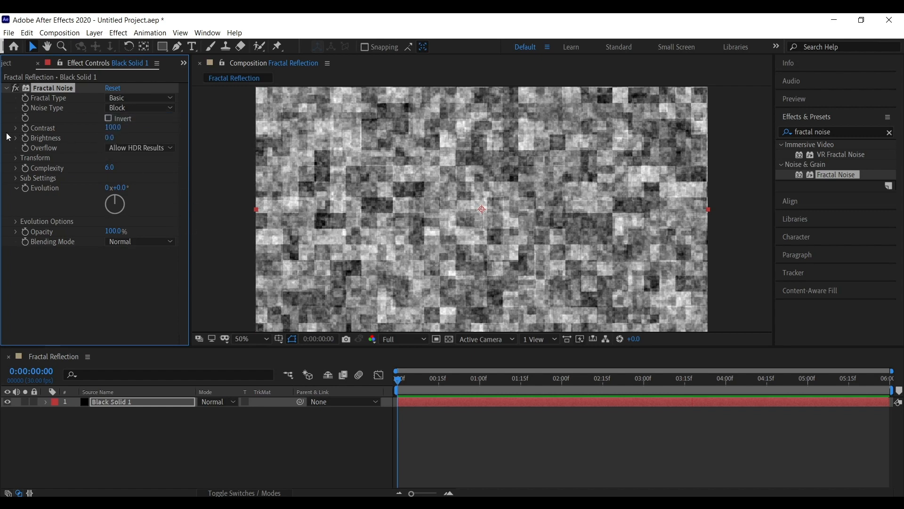
Set the noise contrast to about 353 and brightness to about -27.
{"action": "left_click_drag", "start_coordinate": [116, 132], "coordinate": [55, 127]}
{"action": "left_click_drag", "start_coordinate": [118, 127], "coordinate": [17, 149]}
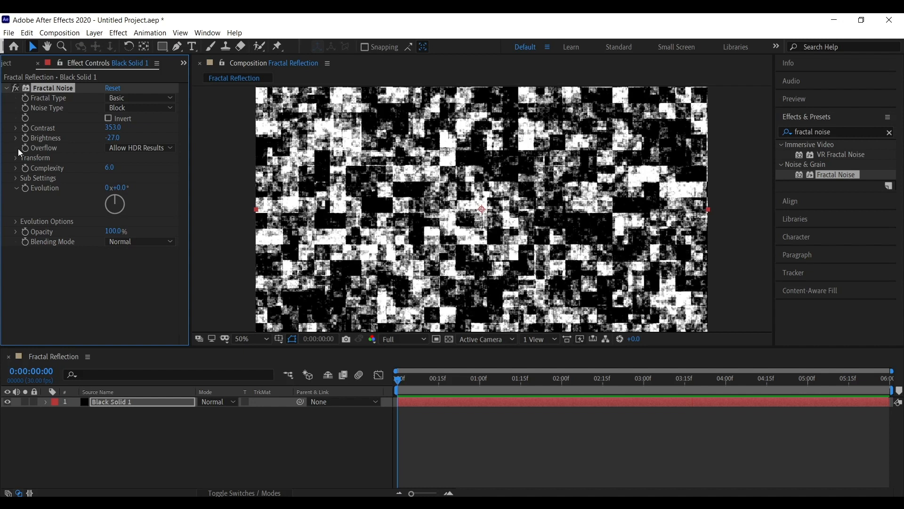
Turn off Uniform Scaling in the noise Transform settings and set the scale height to about 344.
{"action": "left_click", "coordinate": [17, 158]}
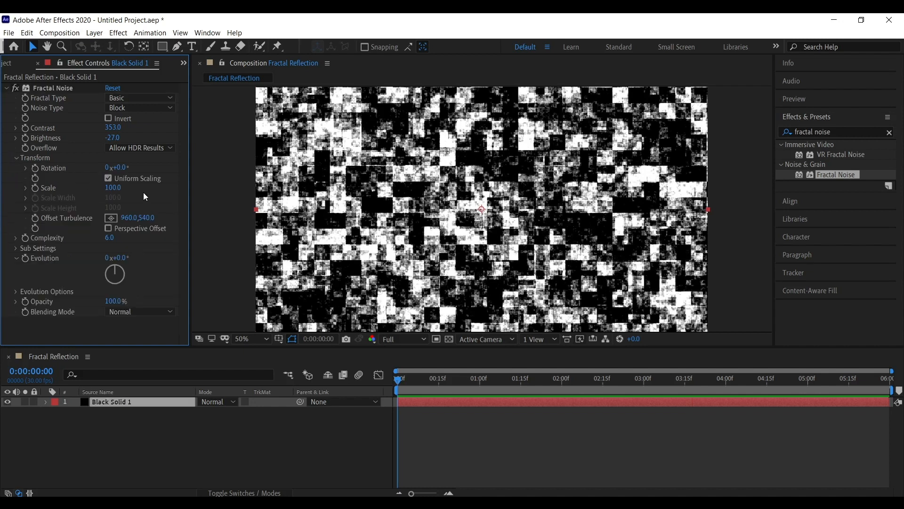
{"action": "left_click", "coordinate": [27, 190]}
{"action": "left_click", "coordinate": [27, 189]}
{"action": "left_click", "coordinate": [108, 180]}
{"action": "left_click_drag", "start_coordinate": [115, 225], "coordinate": [121, 175]}
Tune the noise contrast to about 862, brightness to about -116, and scale width to about 53.
{"action": "left_click_drag", "start_coordinate": [113, 137], "coordinate": [243, 128]}
{"action": "left_click_drag", "start_coordinate": [113, 138], "coordinate": [146, 128]}
{"action": "left_click_drag", "start_coordinate": [112, 198], "coordinate": [217, 226]}
{"action": "left_click_drag", "start_coordinate": [112, 198], "coordinate": [113, 199]}
{"action": "mouse_move", "coordinate": [115, 127]}
{"action": "left_mouse_down"}
{"action": "mouse_move", "coordinate": [138, 129]}
{"action": "mouse_move", "coordinate": [108, 139]}
{"action": "left_mouse_up"}
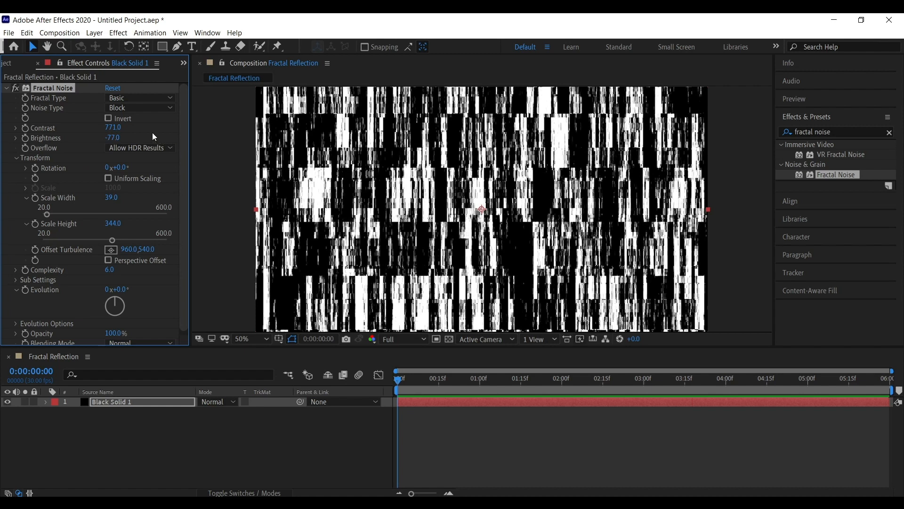
{"action": "left_click_drag", "start_coordinate": [113, 128], "coordinate": [95, 138]}
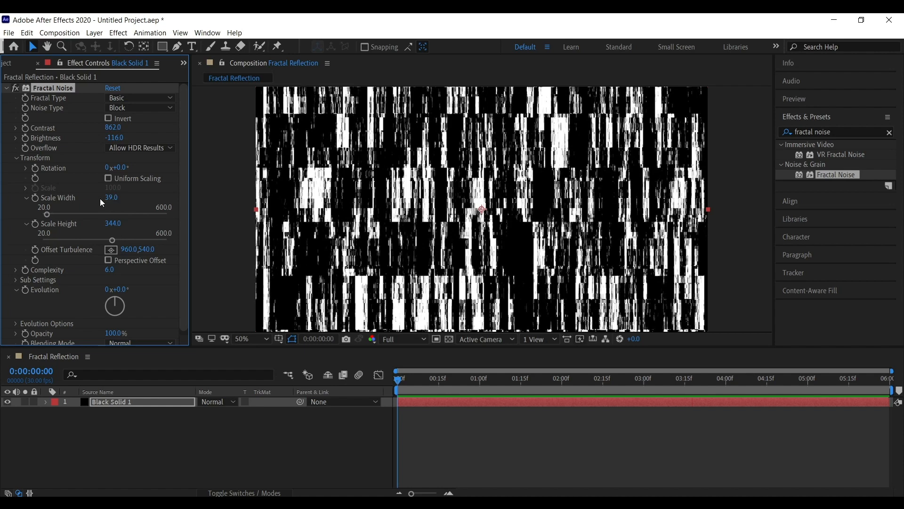
{"action": "left_click_drag", "start_coordinate": [118, 199], "coordinate": [136, 198]}
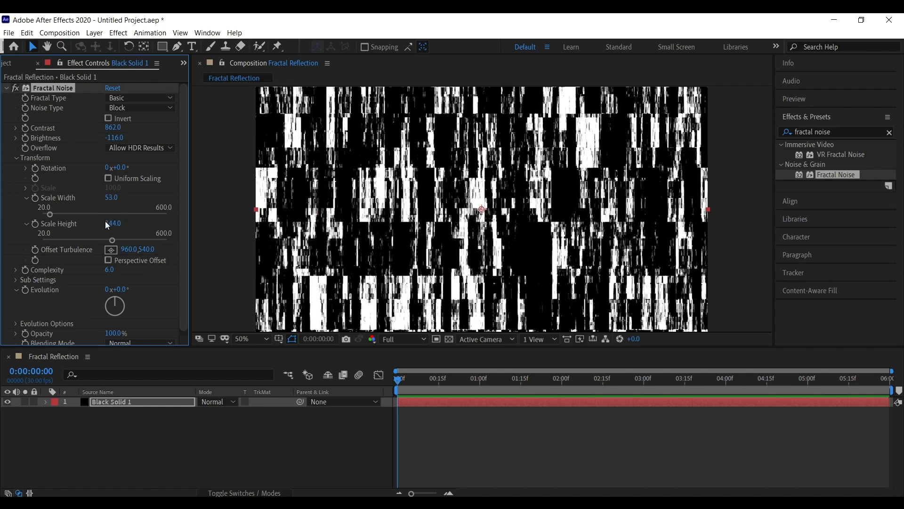
Set the noise complexity to 1.
{"action": "scroll", "coordinate": [130, 281], "scroll_direction": "down", "scroll_amount": 1}
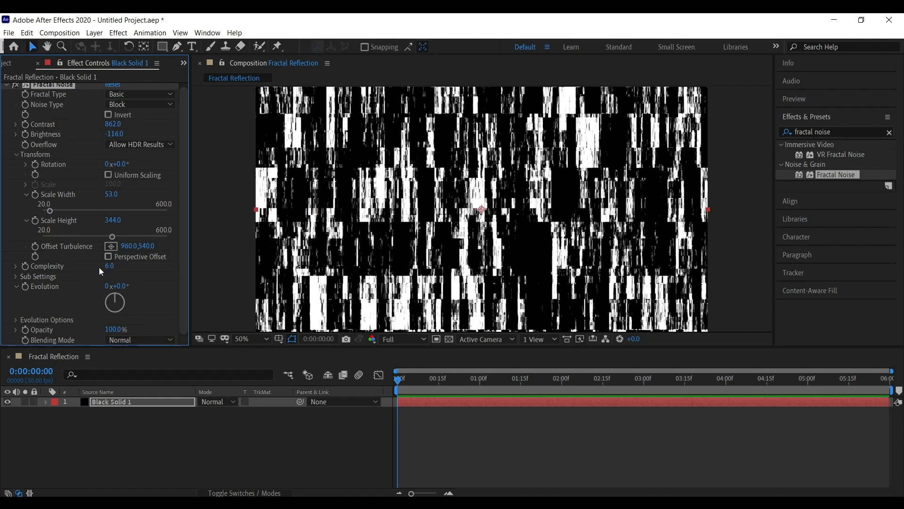
{"action": "key", "text": "Return"}
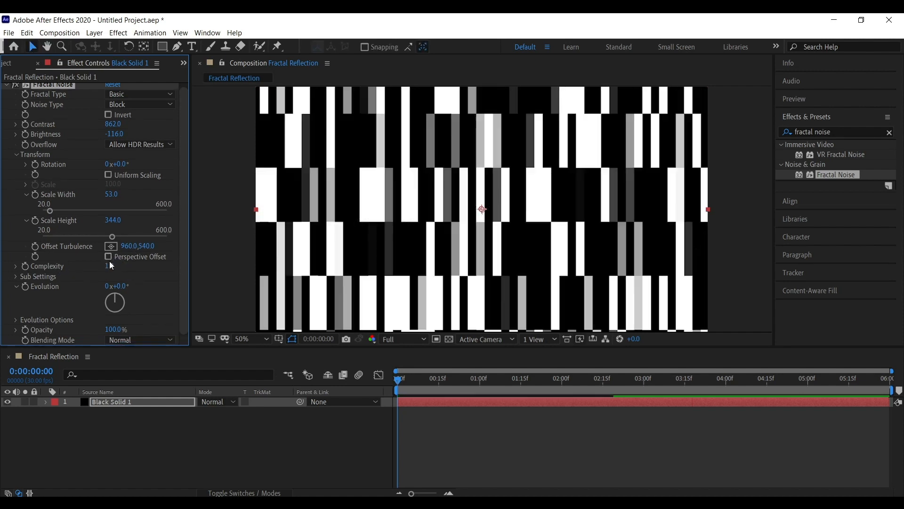
Fit the composition in the viewer, examine the noise Sub Settings, and preview the playback.
{"action": "left_click", "coordinate": [250, 341]}
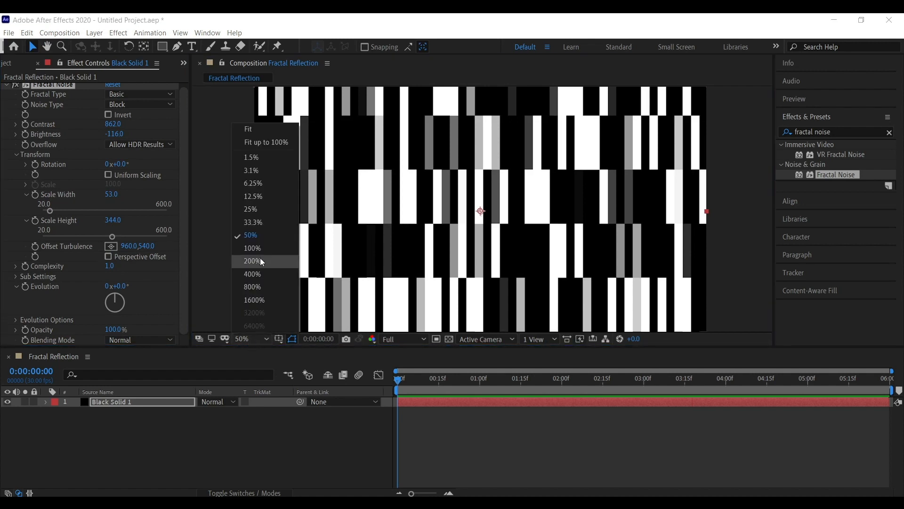
{"action": "left_click", "coordinate": [274, 134]}
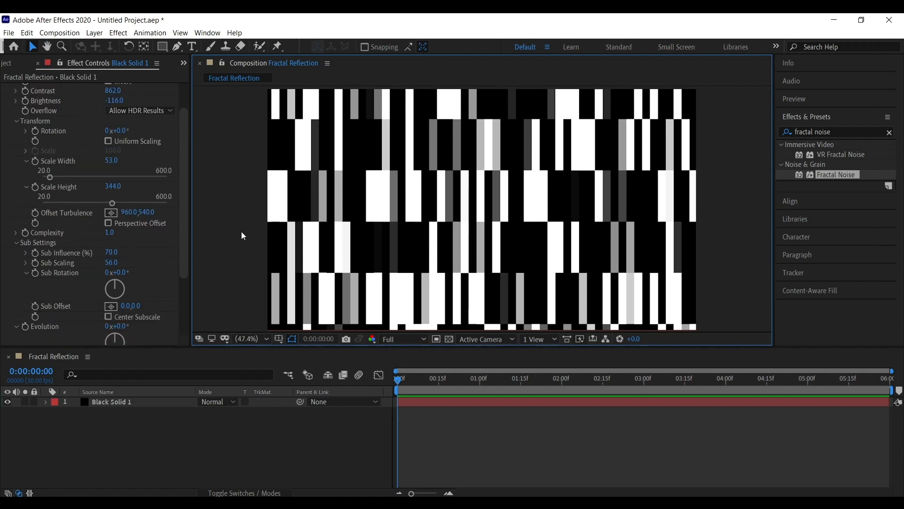
{"action": "left_click", "coordinate": [464, 232]}
{"action": "left_click", "coordinate": [244, 242]}
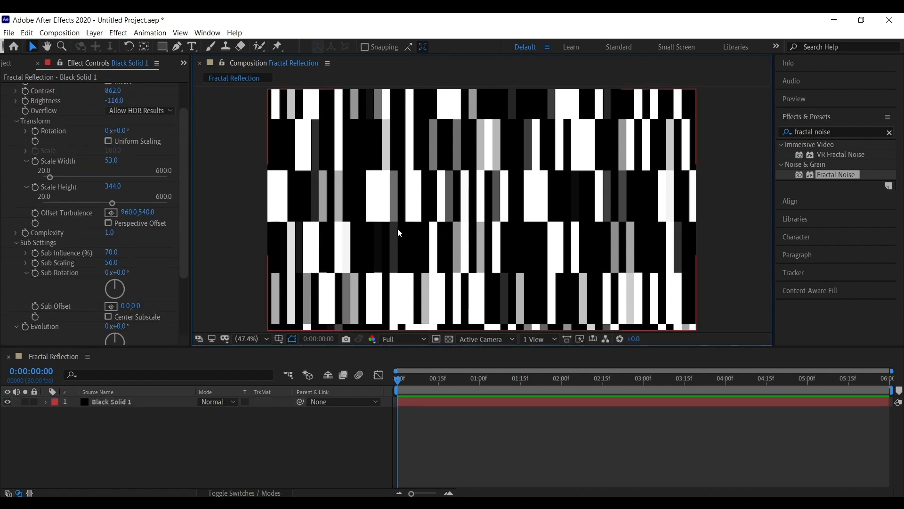
{"action": "left_click", "coordinate": [395, 250]}
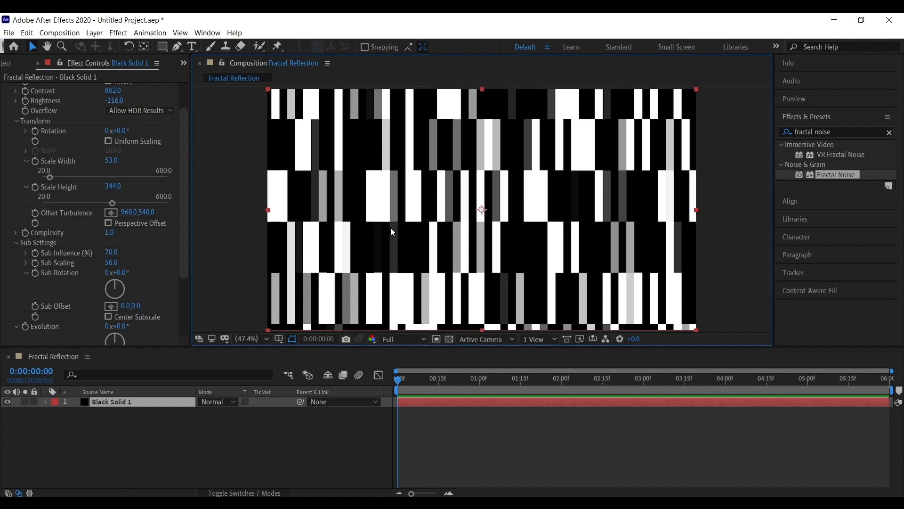
{"action": "left_click", "coordinate": [241, 245]}
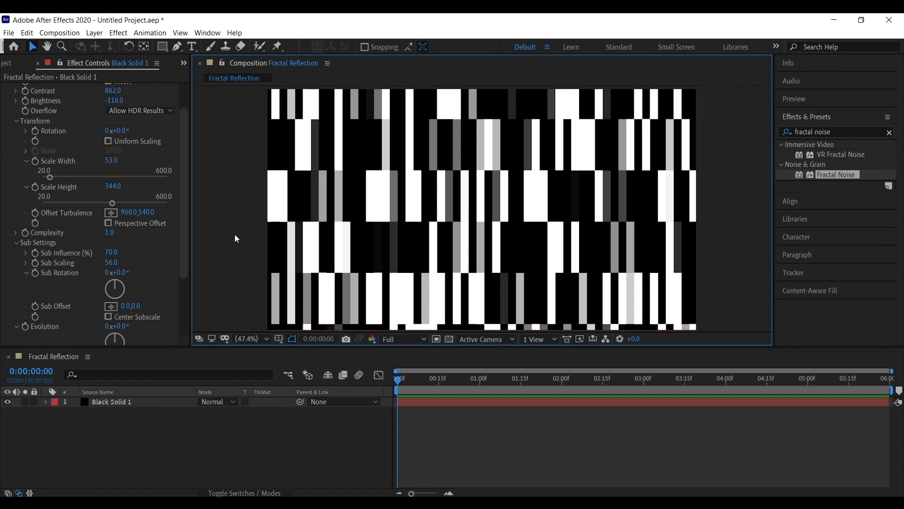
{"action": "left_click", "coordinate": [412, 221]}
{"action": "left_click", "coordinate": [434, 391]}
{"action": "key", "text": "space"}
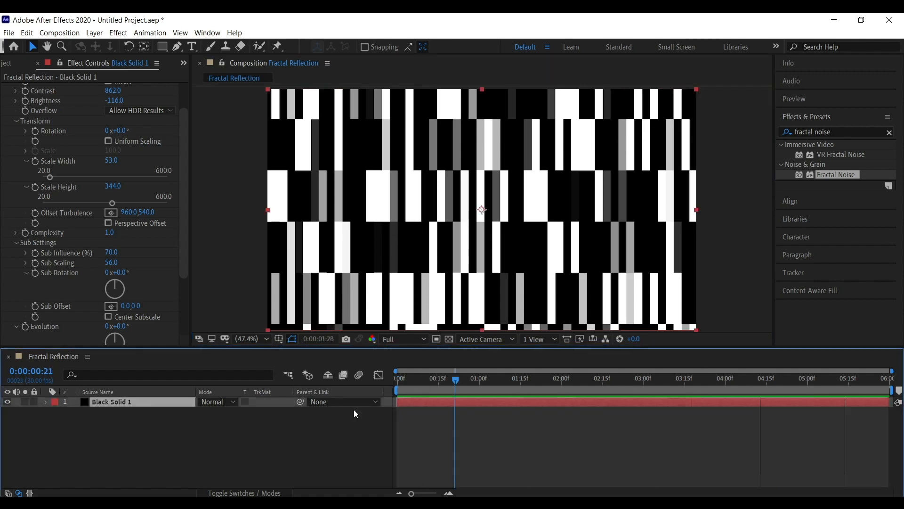
{"action": "key", "text": "space"}
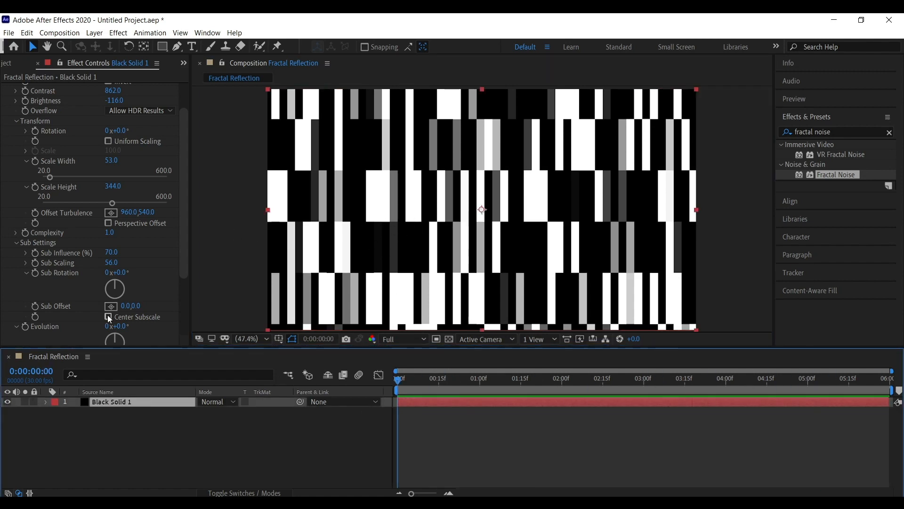
{"action": "left_click", "coordinate": [266, 257]}
{"action": "left_click", "coordinate": [413, 235]}
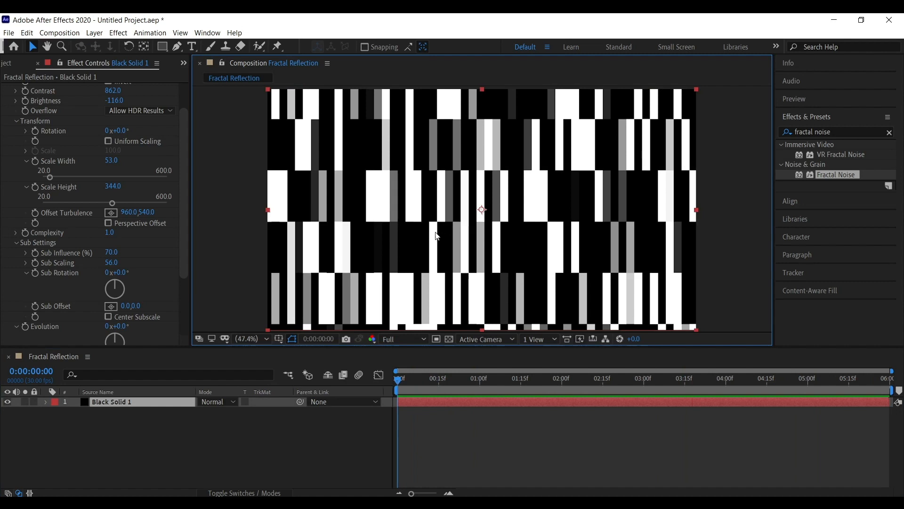
Add an Offset Turbulence keyframe at the start and reveal the layer's keyframed properties.
{"action": "left_click", "coordinate": [72, 221]}
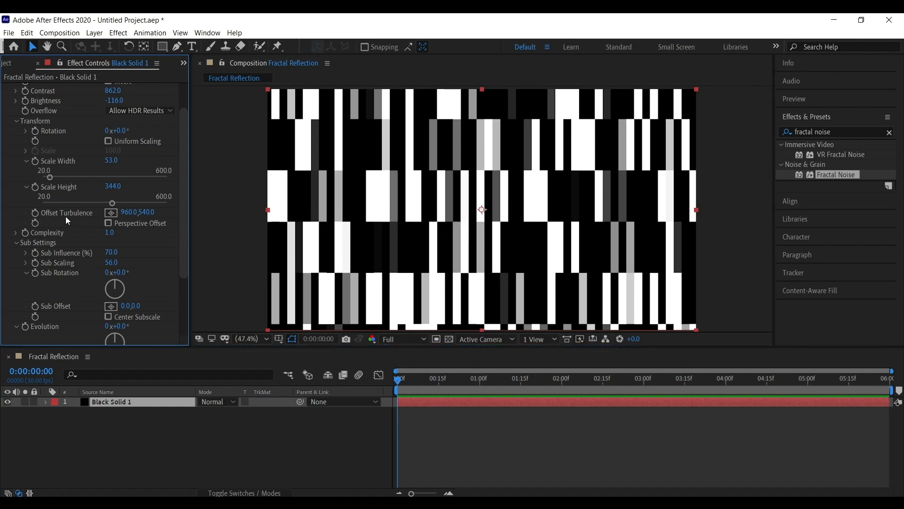
{"action": "left_click", "coordinate": [35, 213]}
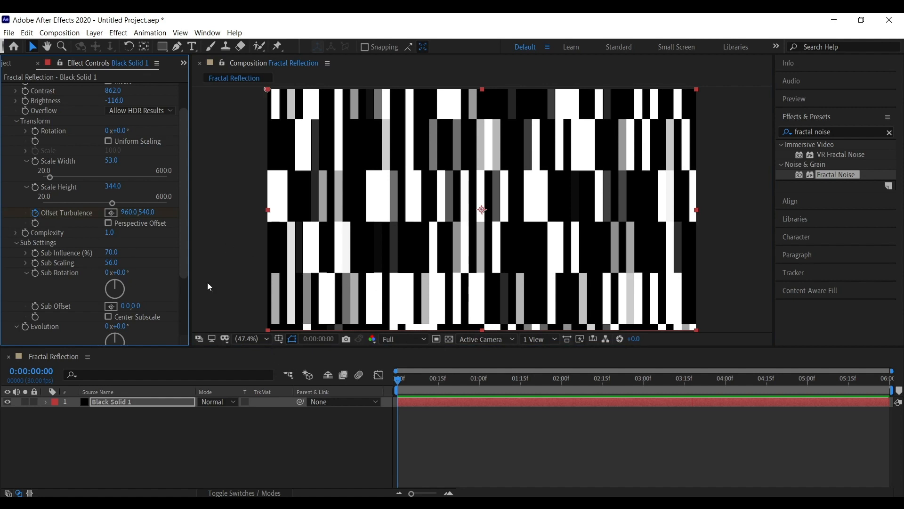
{"action": "key", "text": "u"}
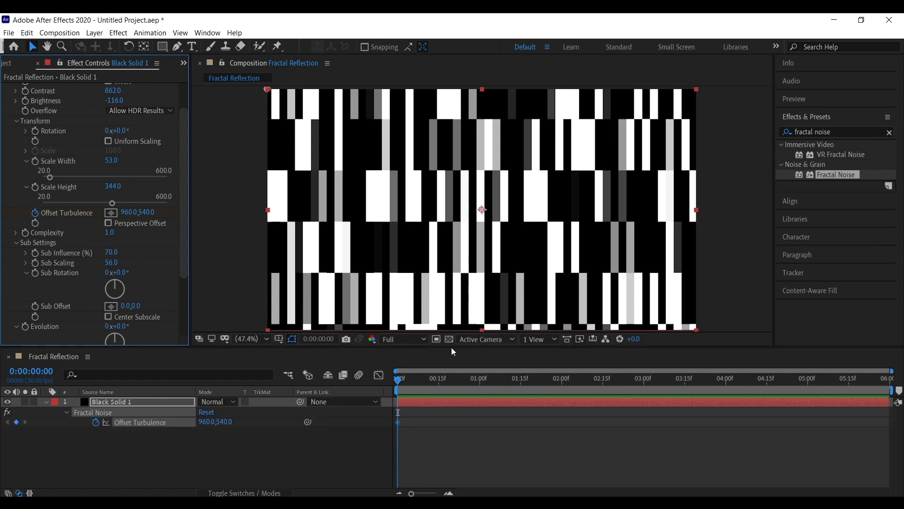
At the end of the composition, set Offset Turbulence to about 1547, 540 to animate the noise.
{"action": "left_click_drag", "start_coordinate": [408, 381], "coordinate": [888, 382]}
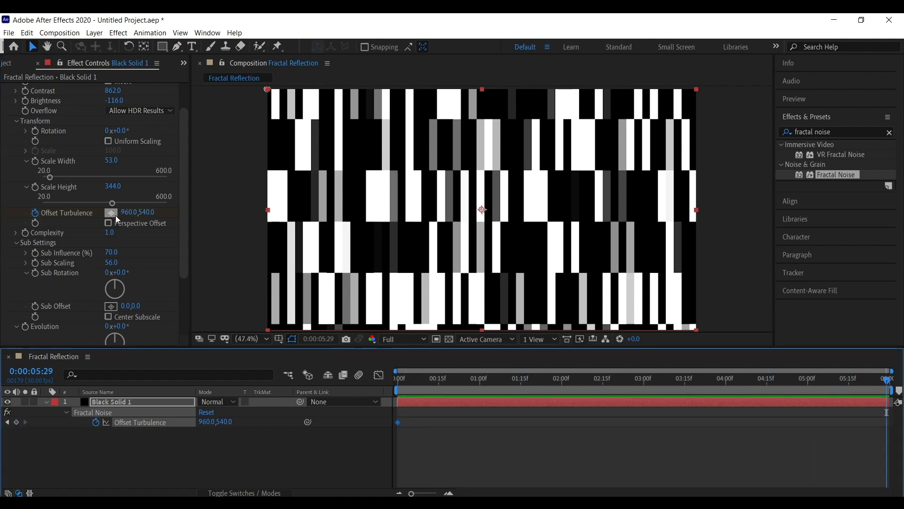
{"action": "left_click_drag", "start_coordinate": [169, 216], "coordinate": [481, 227]}
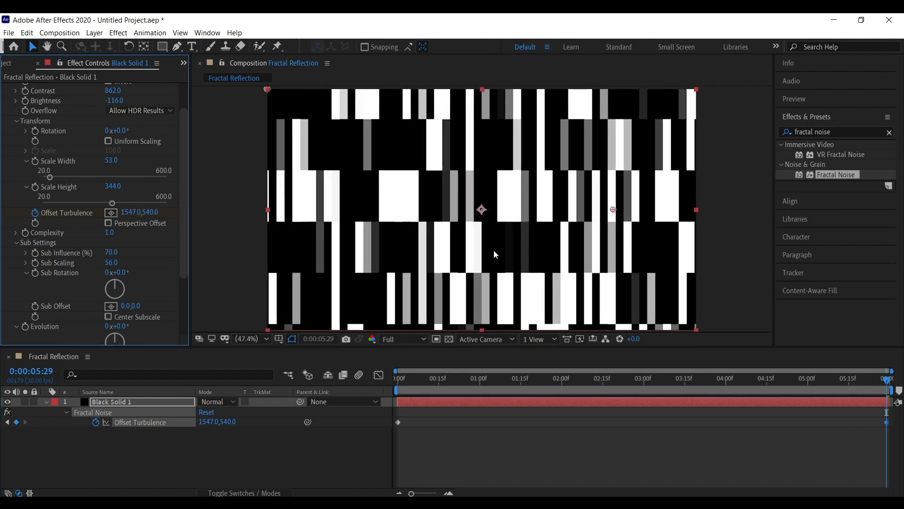
{"action": "left_click_drag", "start_coordinate": [488, 386], "coordinate": [720, 389]}
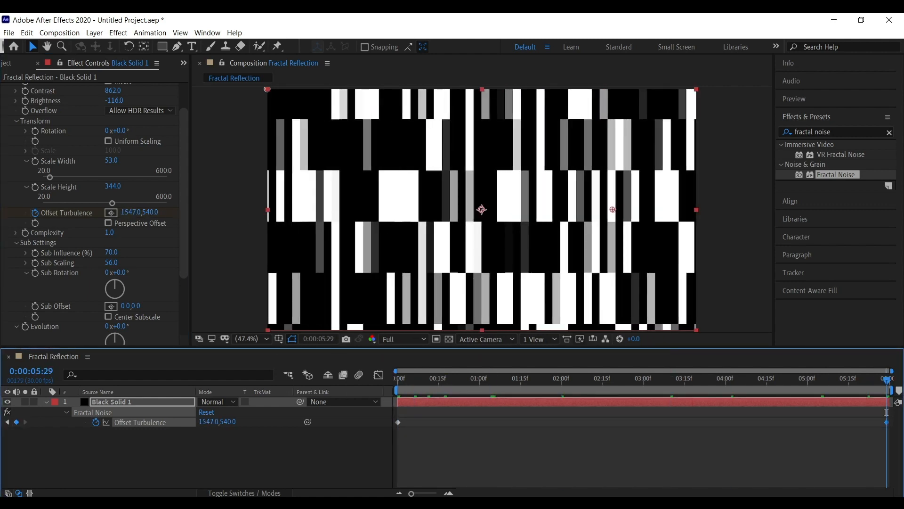
Return to the composition start and preview the Offset Turbulence animation.
{"action": "key", "text": "Home"}
{"action": "mouse_move", "coordinate": [396, 388]}
{"action": "left_mouse_down"}
{"action": "mouse_move", "coordinate": [727, 388]}
{"action": "mouse_move", "coordinate": [316, 384]}
{"action": "mouse_move", "coordinate": [897, 384]}
{"action": "mouse_move", "coordinate": [394, 385]}
{"action": "left_mouse_up"}
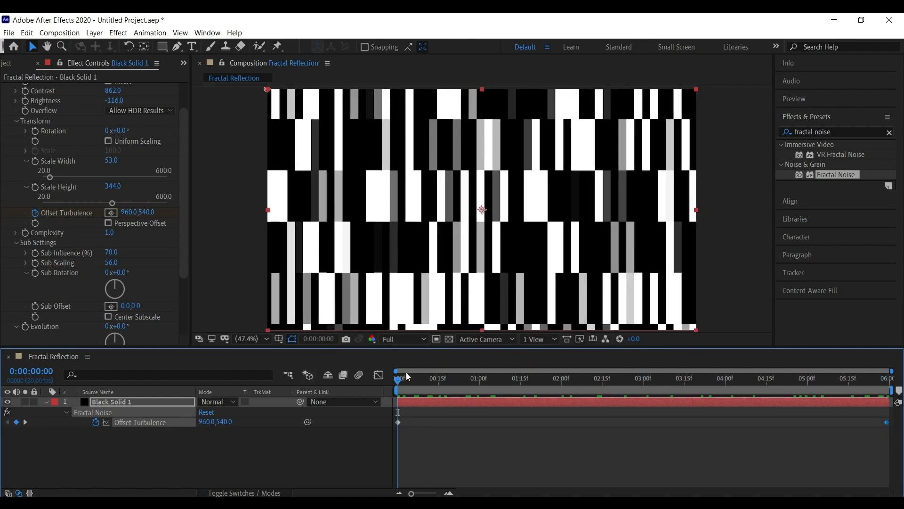
{"action": "left_click_drag", "start_coordinate": [412, 383], "coordinate": [347, 382]}
{"action": "key", "text": "space"}
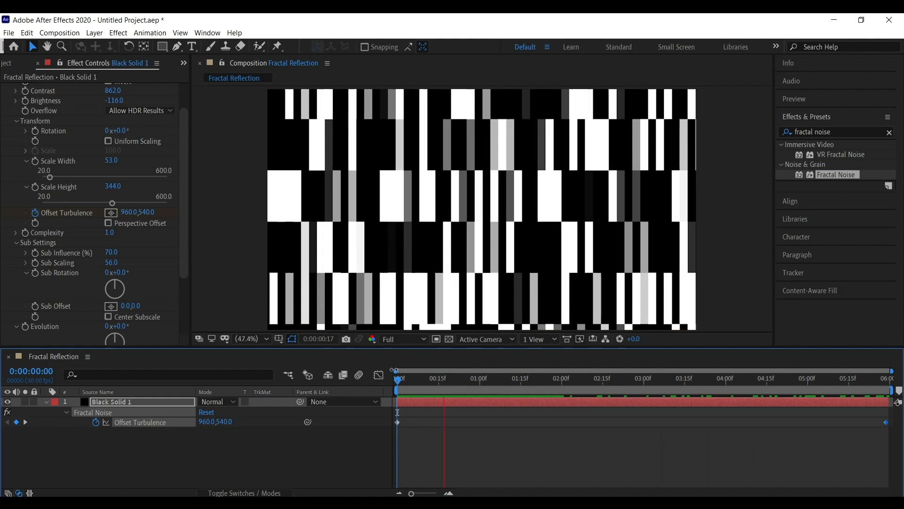
Scrub Offset Turbulence at the end keyframe, set the start keyframe to about 332, 540, and preview the motion.
{"action": "left_click", "coordinate": [888, 384]}
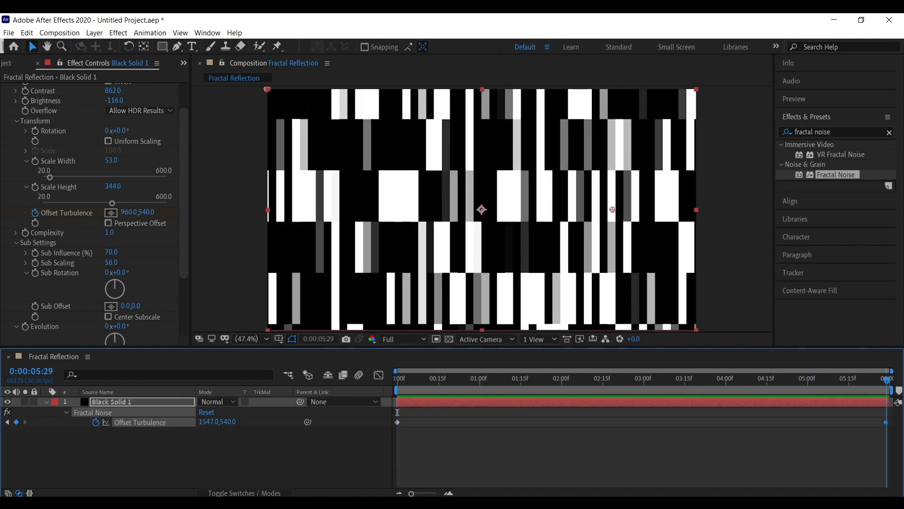
{"action": "left_click_drag", "start_coordinate": [128, 212], "coordinate": [569, 240]}
{"action": "left_click", "coordinate": [396, 379]}
{"action": "left_click_drag", "start_coordinate": [127, 212], "coordinate": [33, 213]}
{"action": "key", "text": "space"}
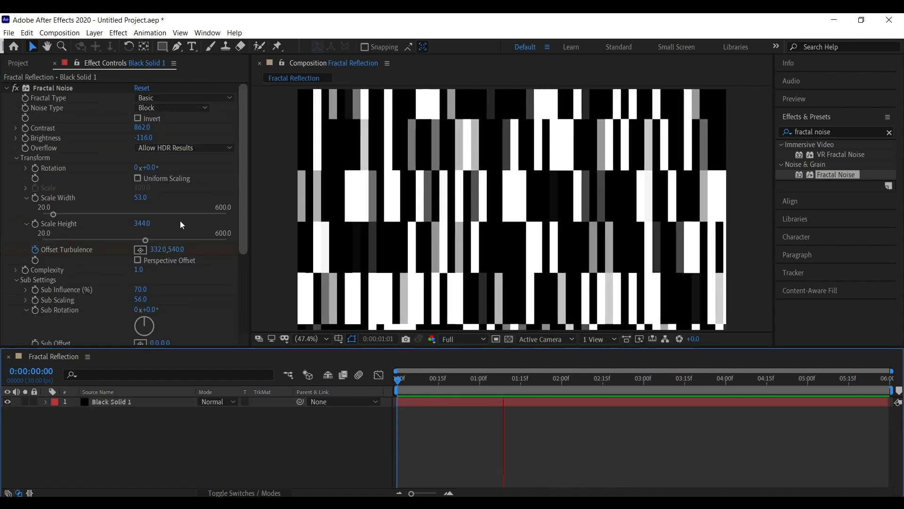
{"action": "key", "text": "space"}
Create a new composition named Placeholder.
{"action": "left_click", "coordinate": [21, 64]}
{"action": "left_click", "coordinate": [93, 251]}
{"action": "key", "text": "ctrl+n"}
{"action": "type", "text": "Placeholder"}
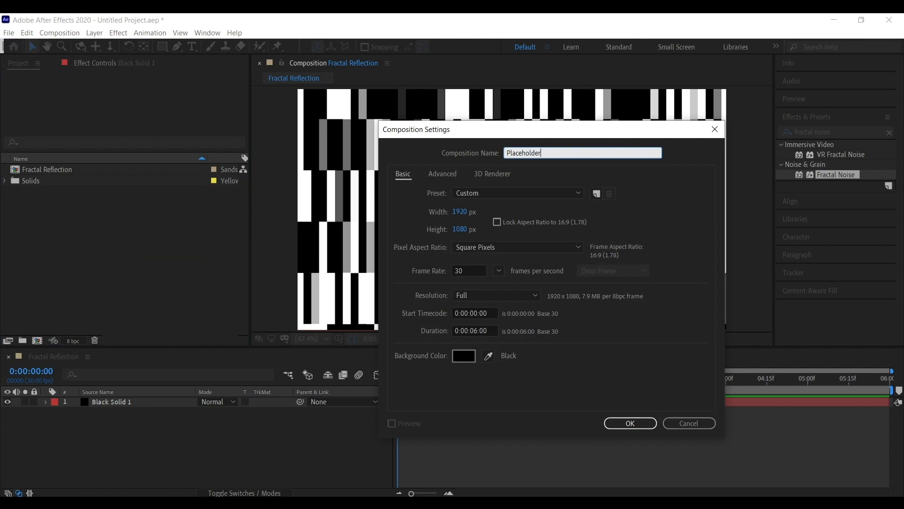
{"action": "left_click_drag", "start_coordinate": [546, 151], "coordinate": [459, 158]}
{"action": "left_click", "coordinate": [625, 427]}
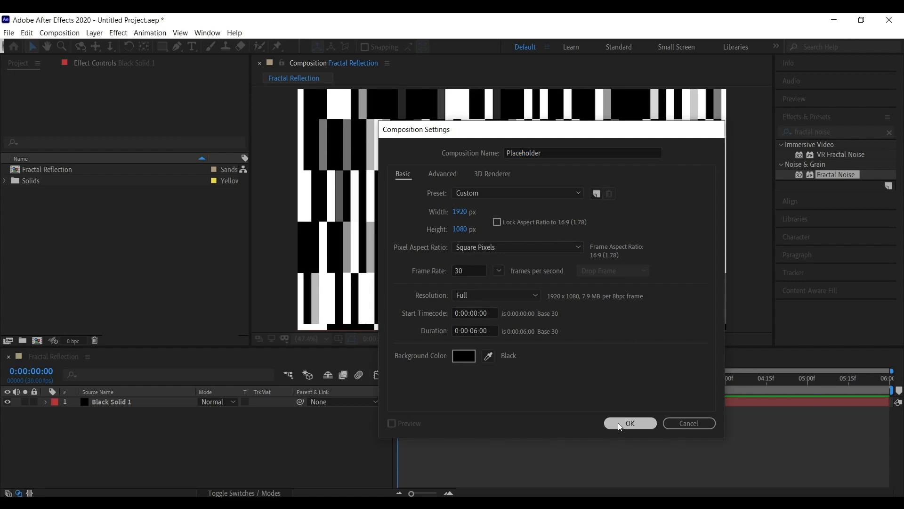
Create a text layer in the Placeholder composition reading "Beautifyl World".
{"action": "key", "text": "ctrl+alt+shift+t"}
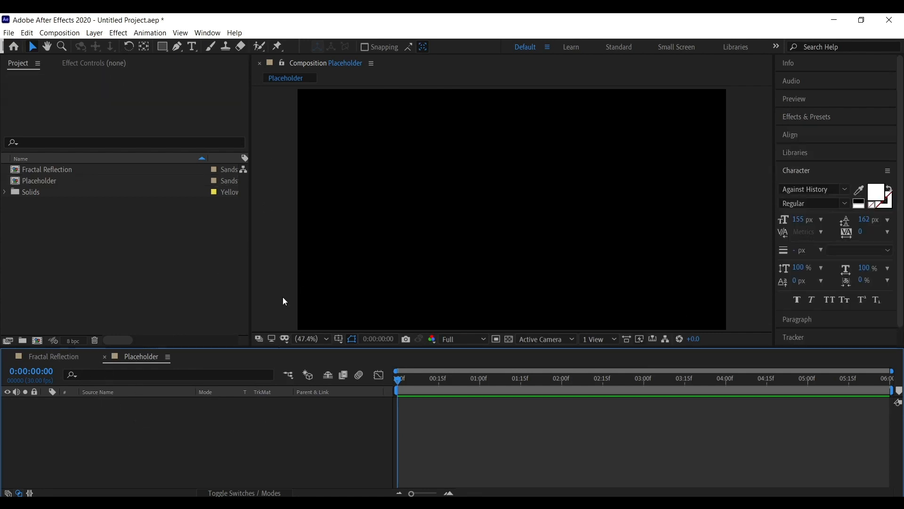
{"action": "left_click", "coordinate": [192, 46]}
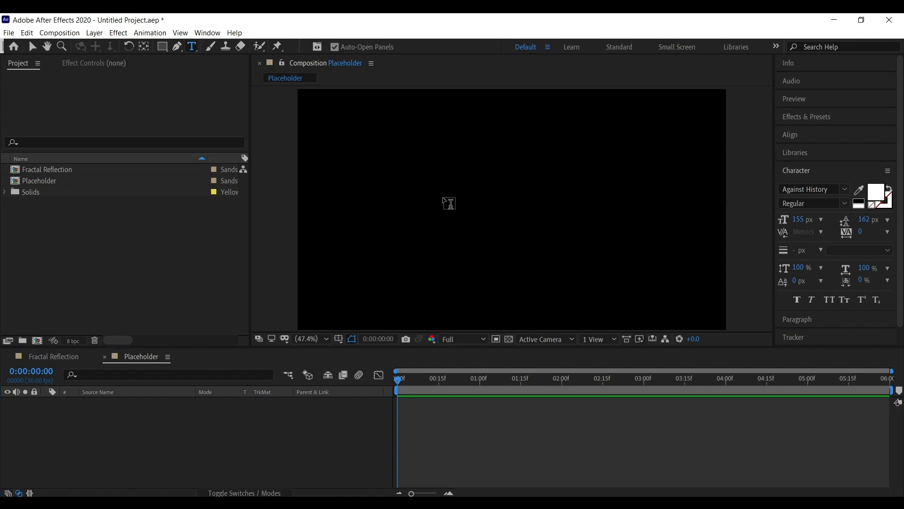
{"action": "left_click", "coordinate": [449, 203]}
{"action": "type", "text": "Beautu"}
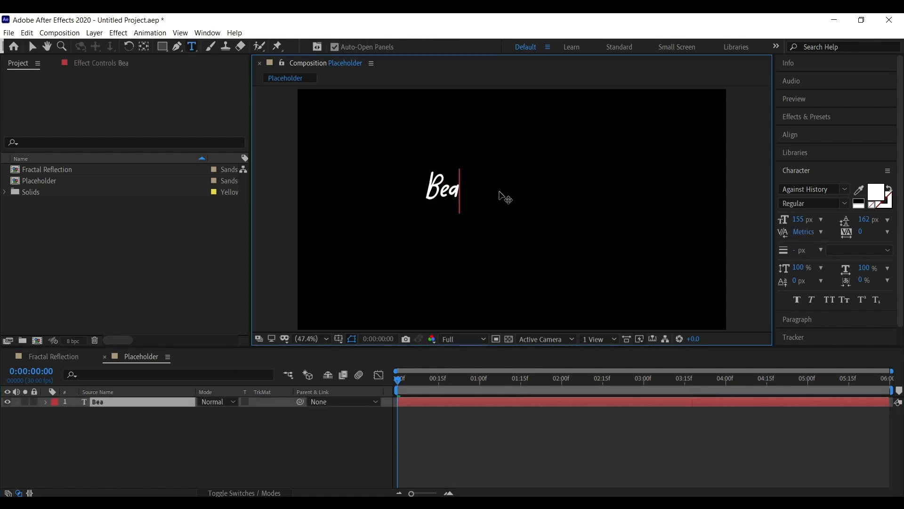
{"action": "key", "text": "BackSpace"}
{"action": "type", "text": "ifyl World"}
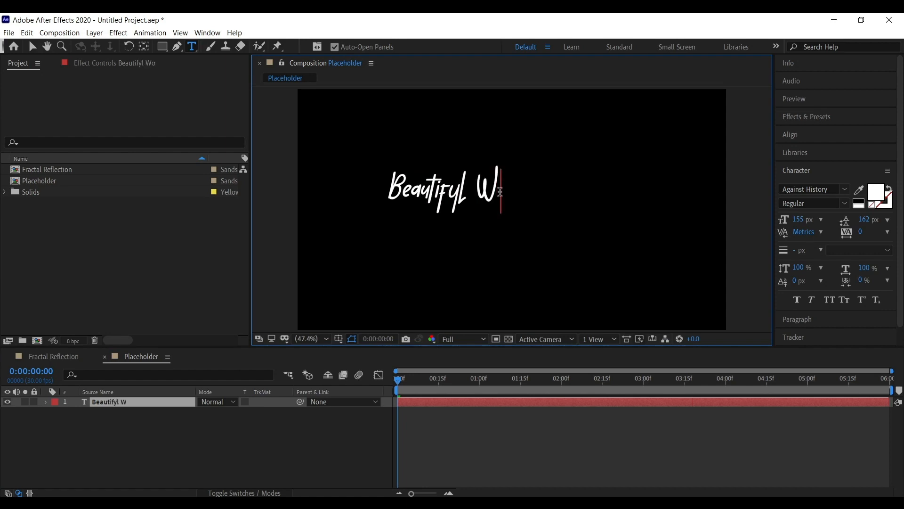
Select all the text and change its font to Fonarto.
{"action": "key", "text": "ctrl+a"}
{"action": "left_click", "coordinate": [825, 189]}
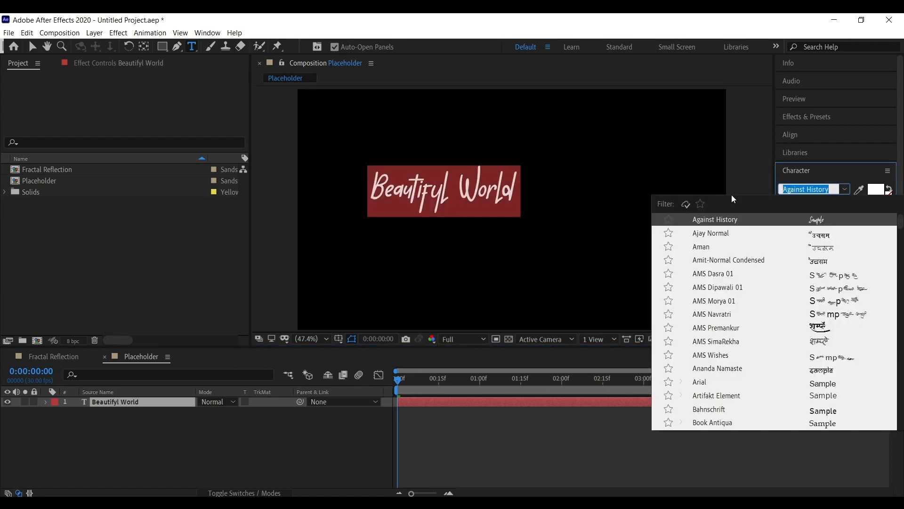
{"action": "type", "text": "for"}
{"action": "key", "text": "BackSpace"}
{"action": "key", "text": "BackSpace"}
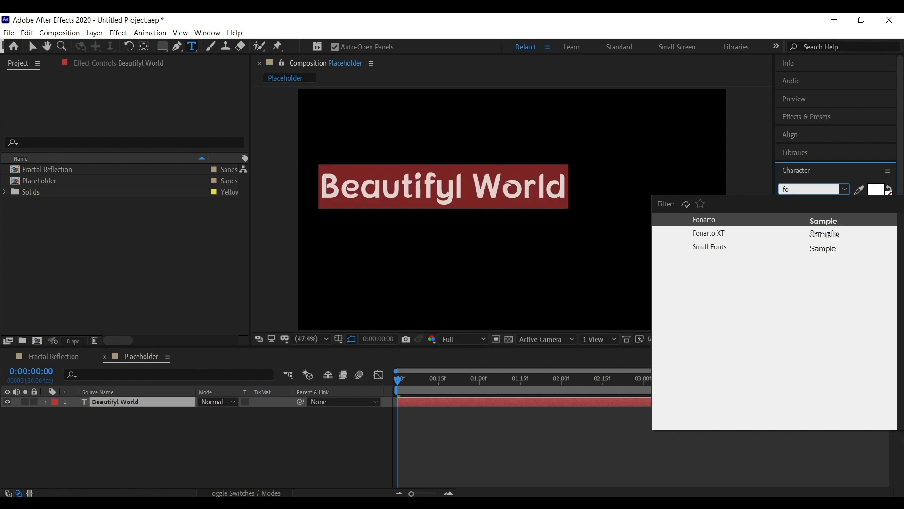
{"action": "left_click", "coordinate": [715, 220]}
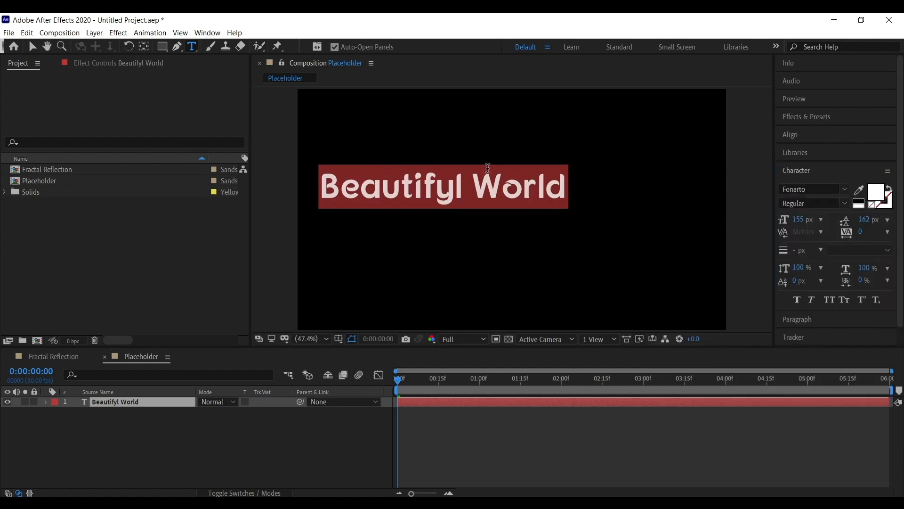
Break the text onto two lines after "Beautifyl" and exit text editing.
{"action": "left_click", "coordinate": [478, 199]}
{"action": "key", "text": "Return"}
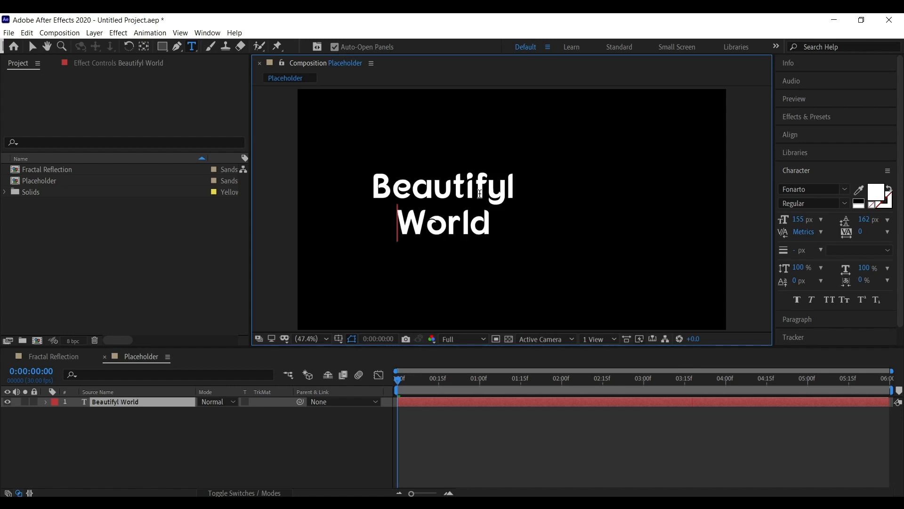
{"action": "left_click", "coordinate": [32, 46]}
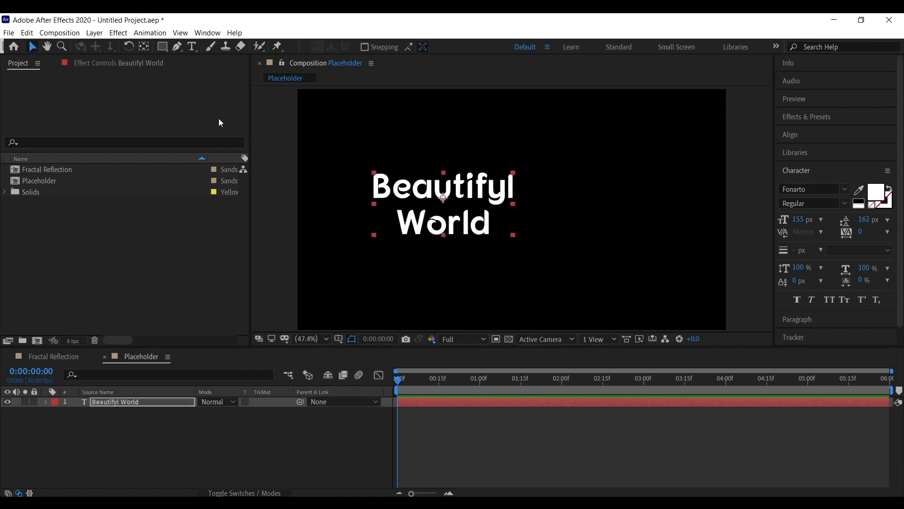
Center the text layer horizontally and vertically in the composition.
{"action": "left_click", "coordinate": [796, 136]}
{"action": "left_click", "coordinate": [806, 165]}
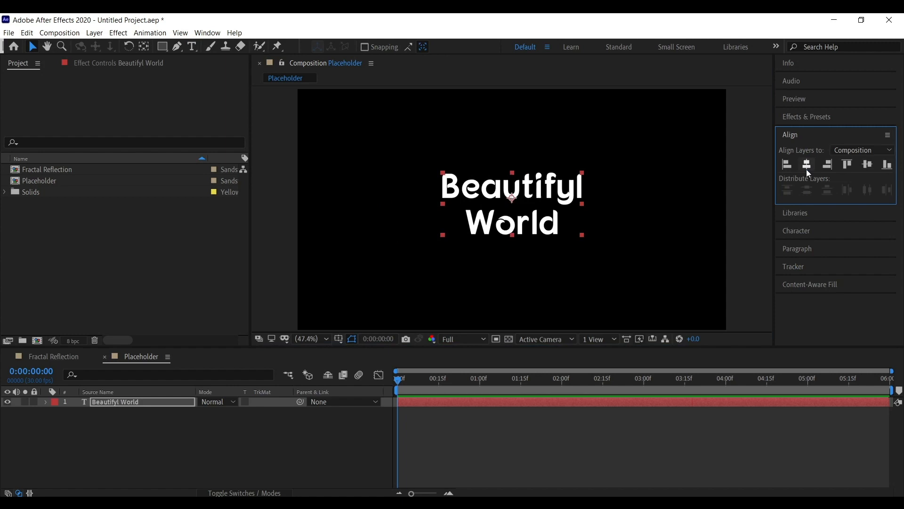
{"action": "left_click", "coordinate": [866, 165]}
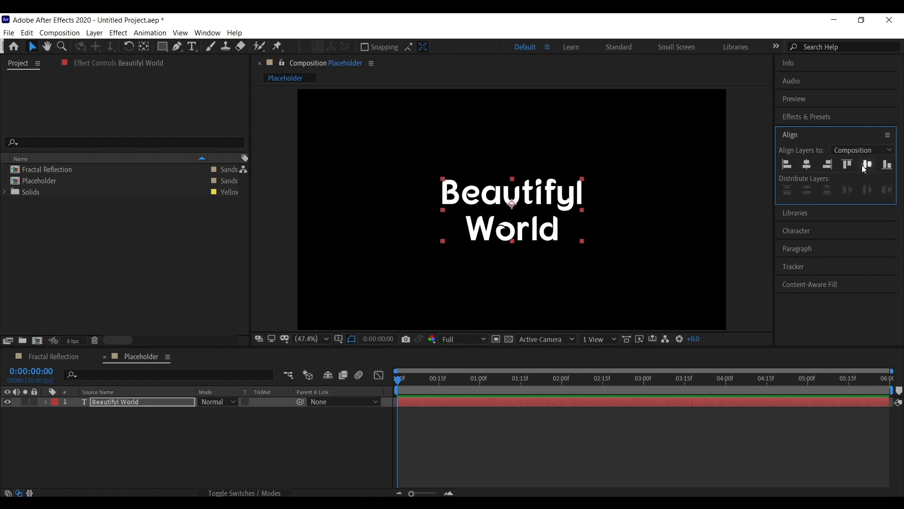
{"action": "left_click", "coordinate": [731, 240]}
Increase the text's font size to about 227 px.
{"action": "left_click", "coordinate": [112, 402]}
{"action": "left_click", "coordinate": [797, 231]}
{"action": "left_click_drag", "start_coordinate": [799, 219], "coordinate": [880, 224]}
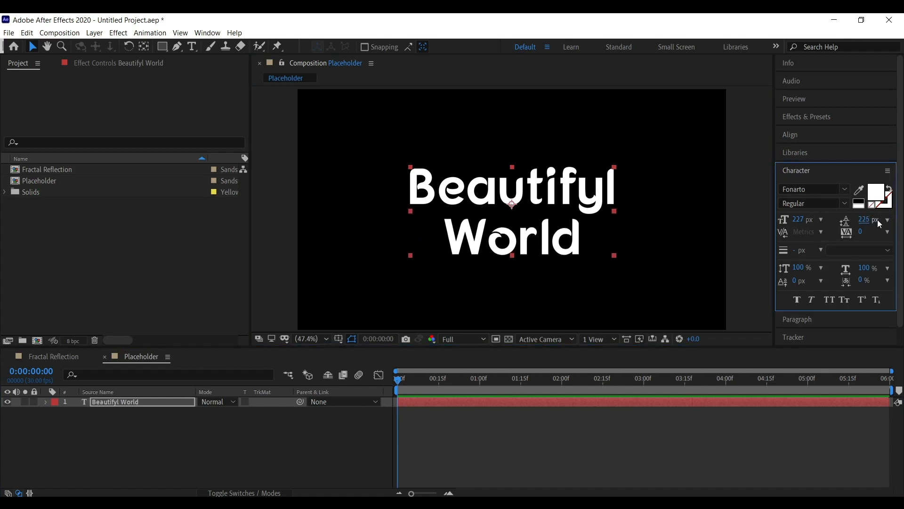
{"action": "left_click", "coordinate": [745, 234]}
Create a new composition named Metal Text.
{"action": "right_click", "coordinate": [109, 250]}
{"action": "left_click", "coordinate": [137, 257]}
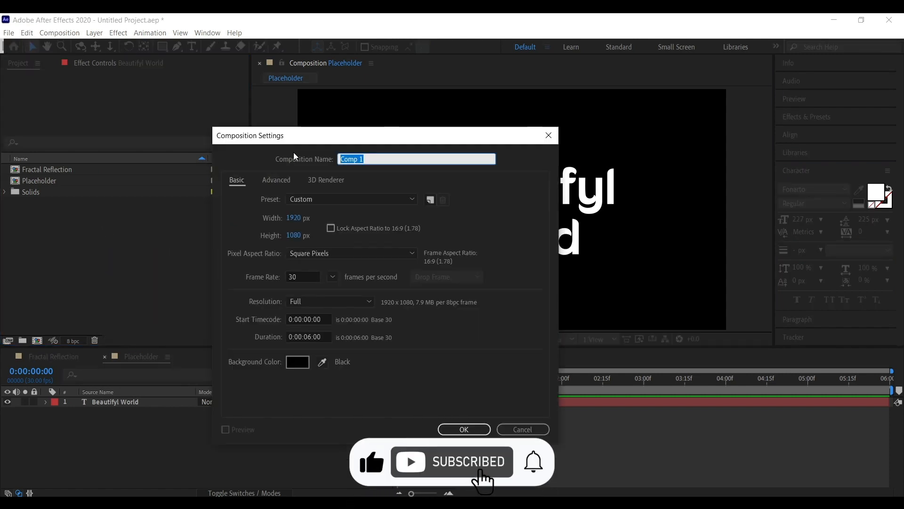
{"action": "type", "text": "MAin"}
{"action": "key", "text": "BackSpace"}
{"action": "key", "text": "BackSpace"}
{"action": "key", "text": "BackSpace"}
{"action": "key", "text": "BackSpace"}
{"action": "type", "text": "Metal Text"}
{"action": "left_click", "coordinate": [486, 430]}
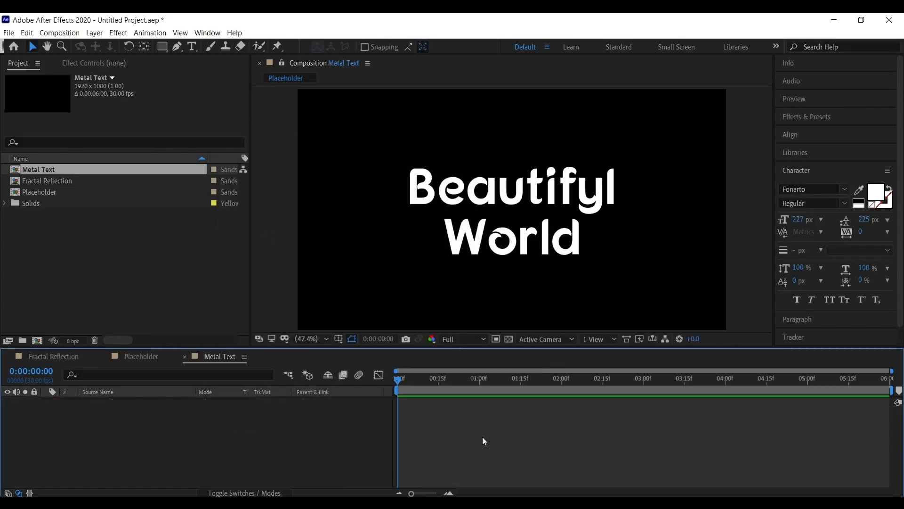
Add the Fractal Reflection composition as a layer in Metal Text.
{"action": "left_click", "coordinate": [48, 193]}
{"action": "left_click_drag", "start_coordinate": [38, 170], "coordinate": [120, 424]}
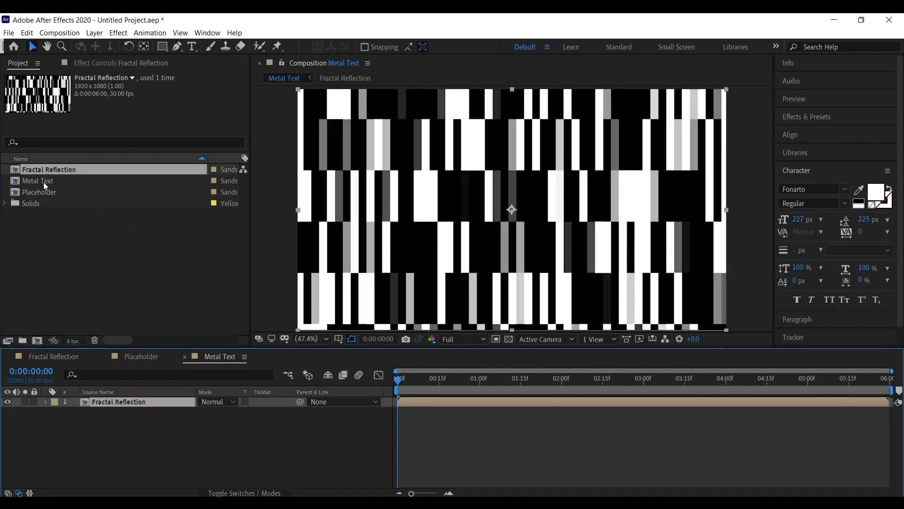
{"action": "left_click", "coordinate": [43, 182]}
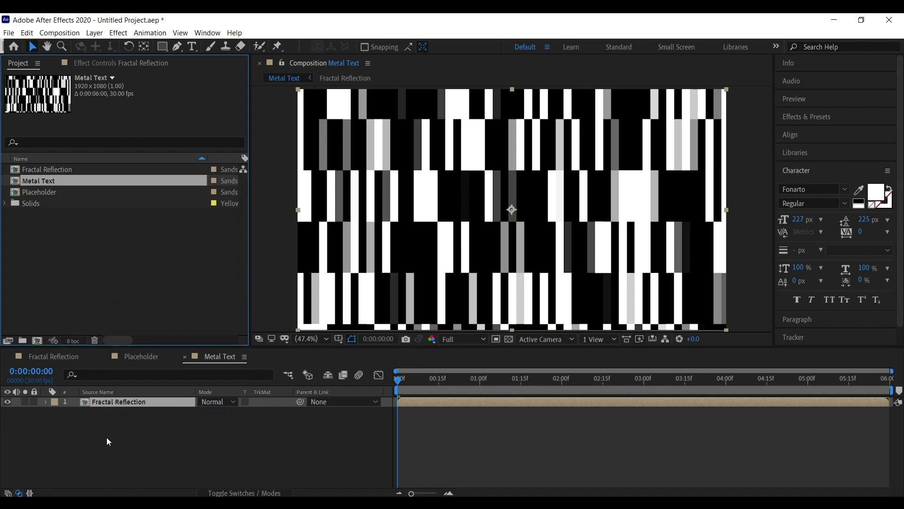
Add the Placeholder composition as a layer above Fractal Reflection.
{"action": "left_click", "coordinate": [50, 193]}
{"action": "left_click_drag", "start_coordinate": [40, 191], "coordinate": [104, 399]}
{"action": "left_click", "coordinate": [97, 391]}
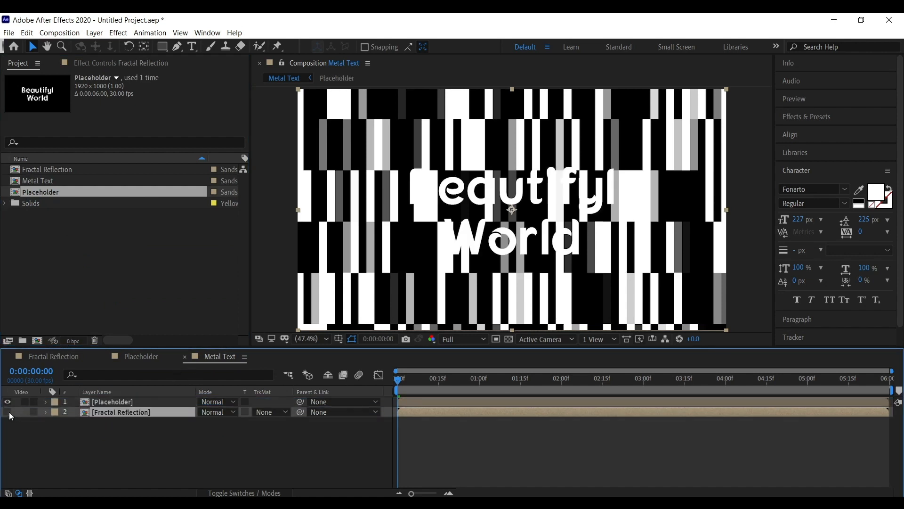
Set the Fractal Reflection layer's track matte to Alpha Matte using the Placeholder layer.
{"action": "left_click", "coordinate": [8, 412]}
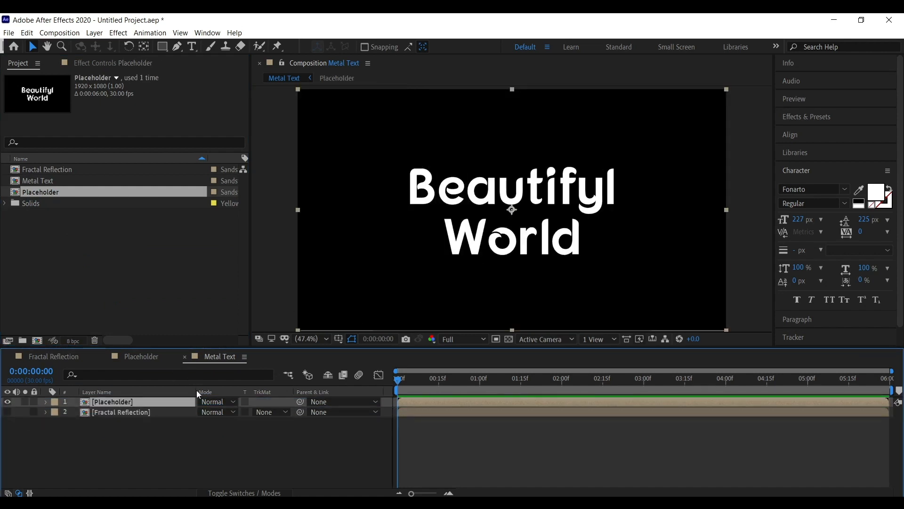
{"action": "left_click", "coordinate": [7, 412]}
{"action": "left_click", "coordinate": [161, 414]}
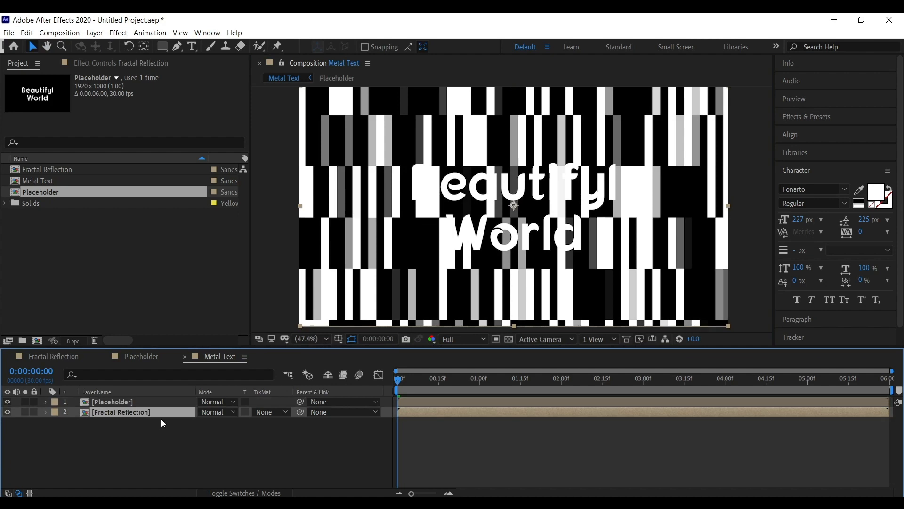
{"action": "left_click", "coordinate": [274, 412]}
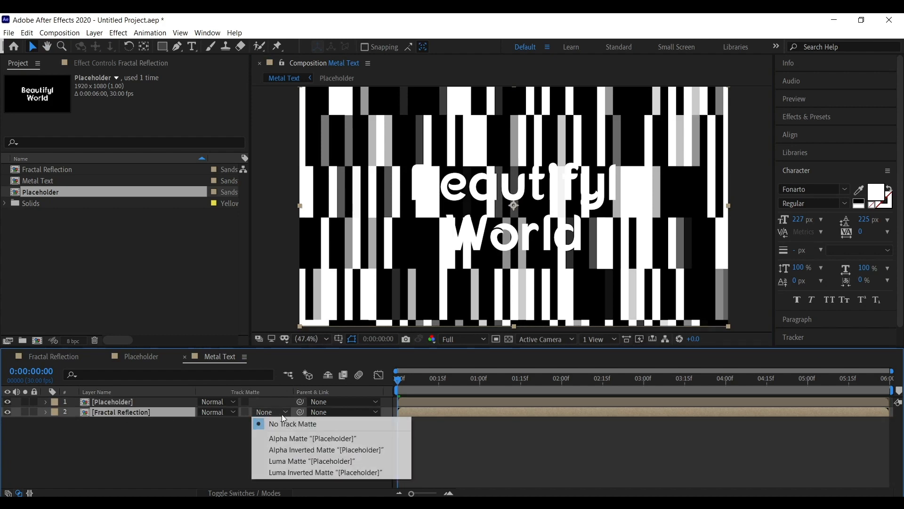
{"action": "left_click", "coordinate": [318, 438]}
{"action": "left_click", "coordinate": [177, 404]}
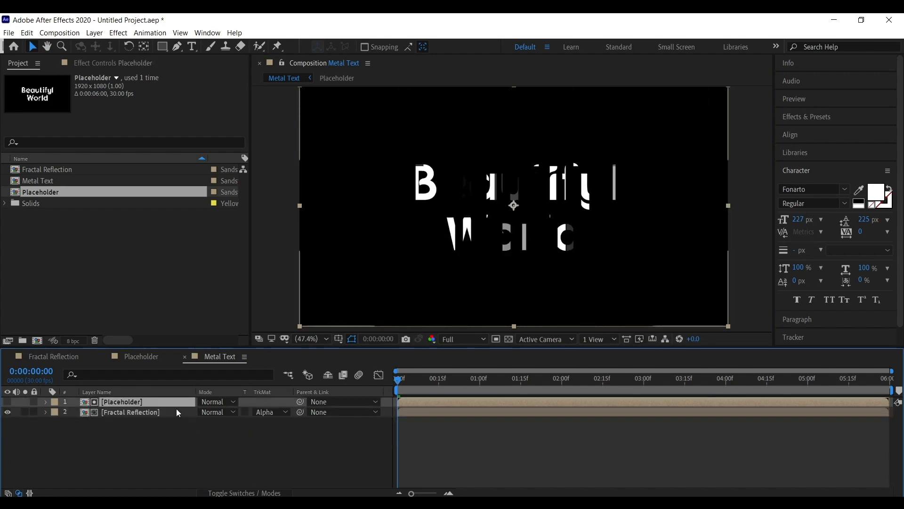
{"action": "left_click", "coordinate": [326, 427]}
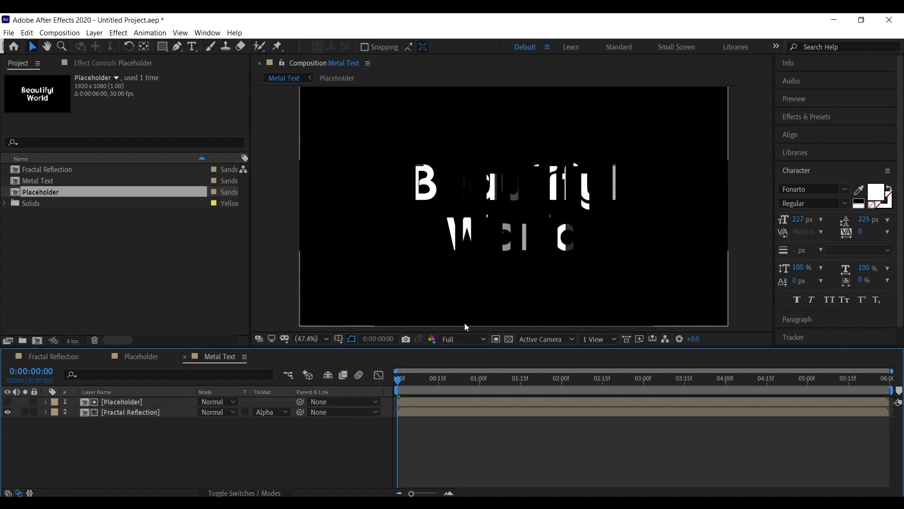
Preview the matted text and open the Fractal Reflection composition.
{"action": "key", "text": "space"}
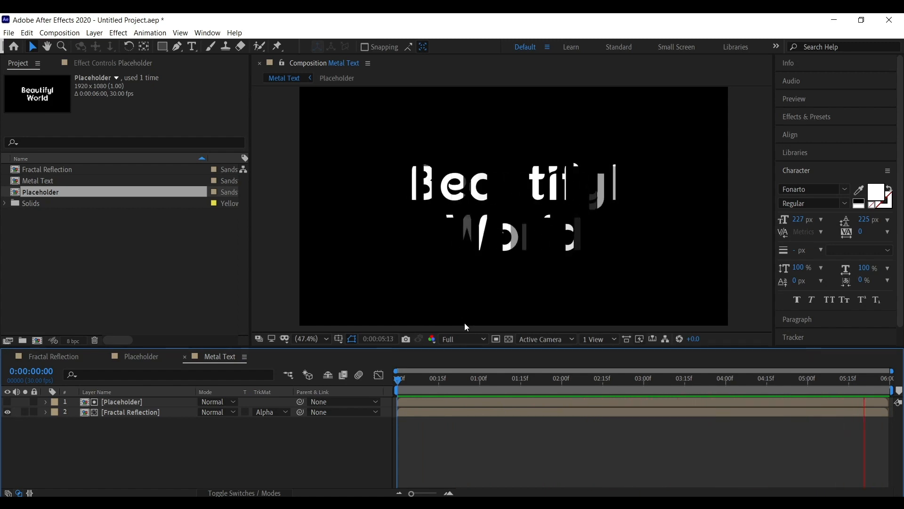
{"action": "key", "text": "space"}
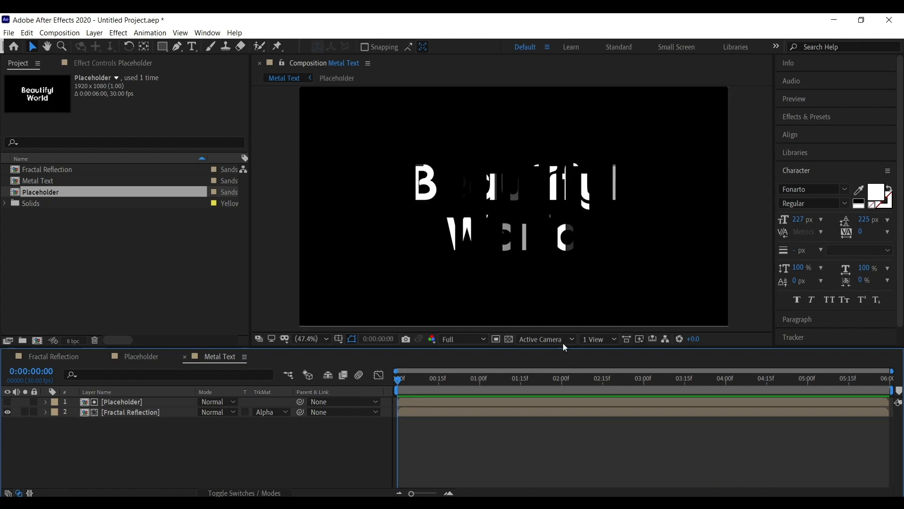
{"action": "left_click", "coordinate": [158, 414]}
{"action": "left_click", "coordinate": [201, 421]}
{"action": "left_click", "coordinate": [168, 411]}
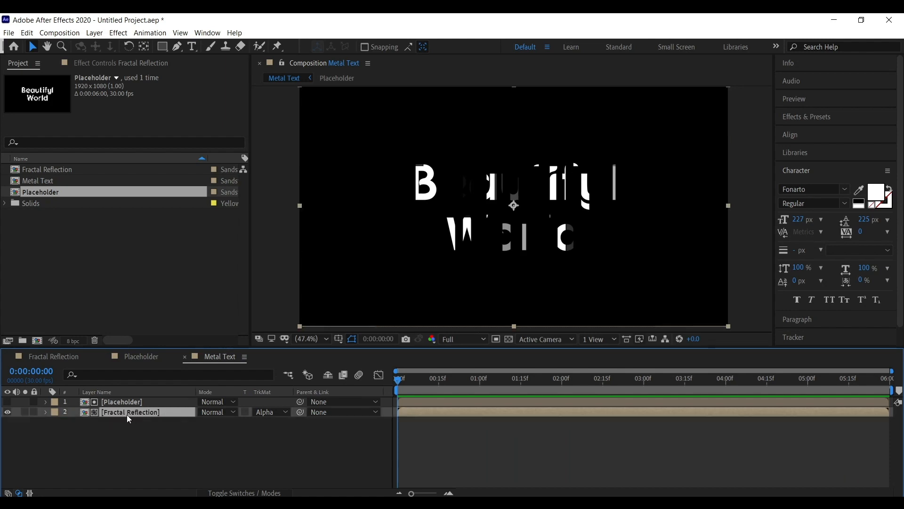
{"action": "double_click", "coordinate": [149, 414]}
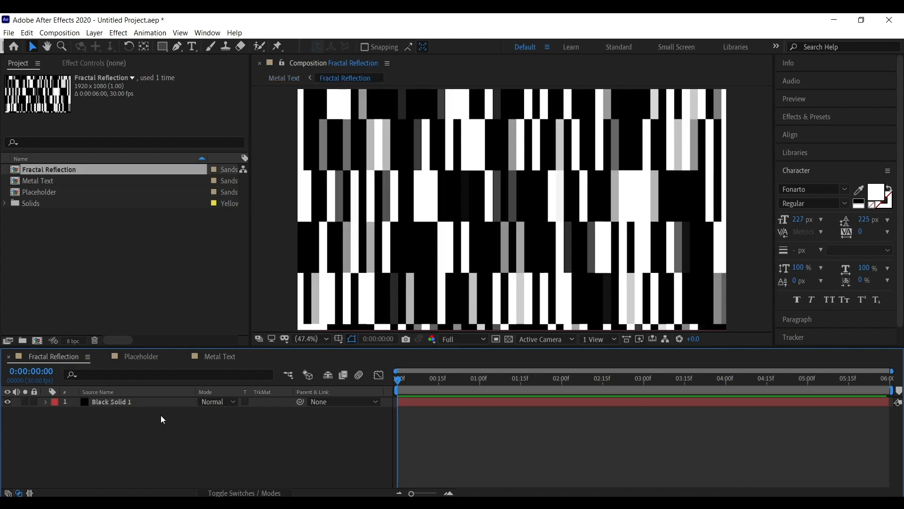
Select the noise solid and collapse its Fractal Noise effect in the effect controls.
{"action": "left_click", "coordinate": [144, 404]}
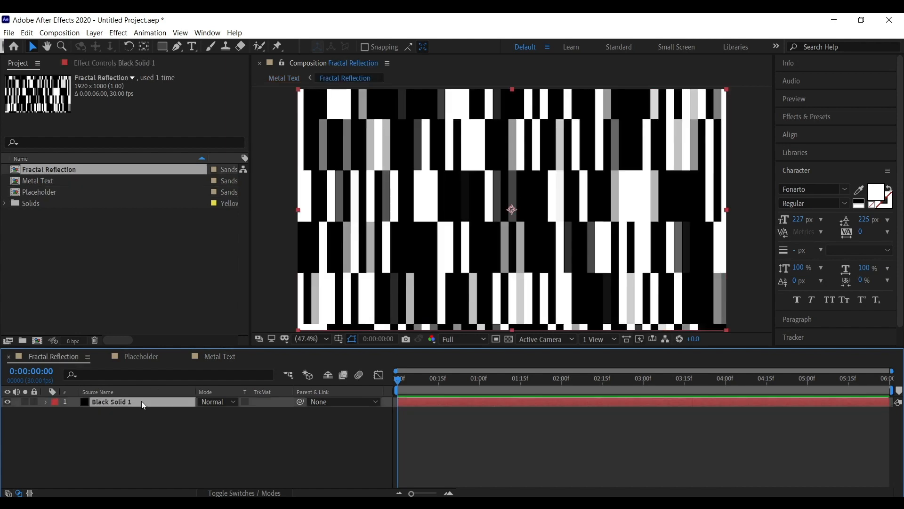
{"action": "left_click", "coordinate": [105, 64]}
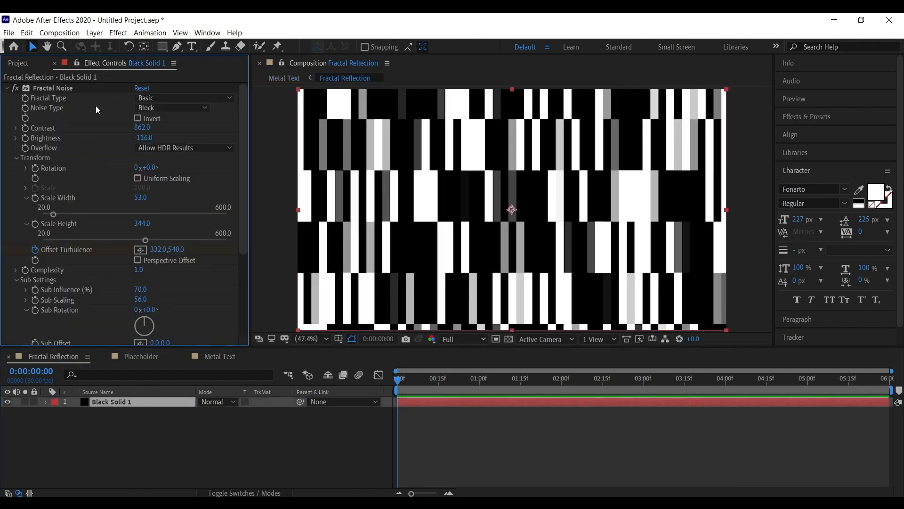
{"action": "left_click", "coordinate": [7, 88]}
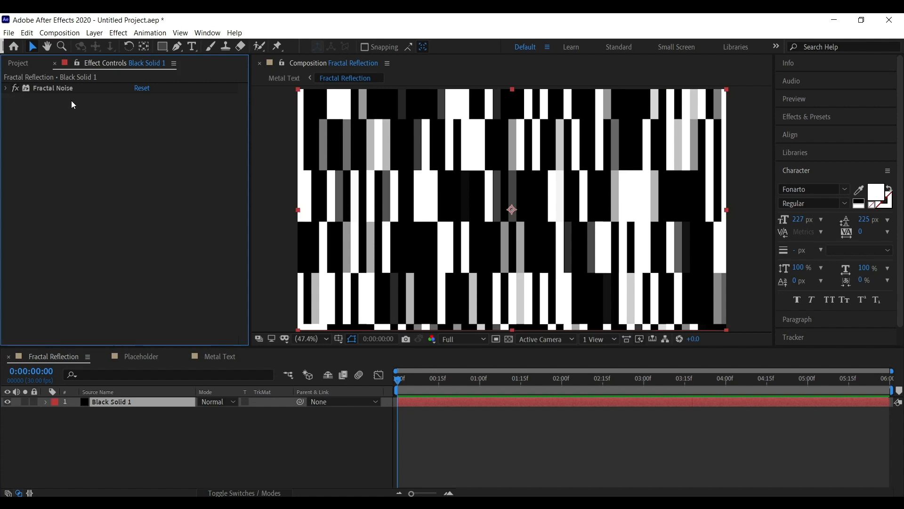
Apply the Turbulent Displace effect to the noise solid.
{"action": "left_click", "coordinate": [822, 117]}
{"action": "type", "text": "turbule"}
{"action": "left_click", "coordinate": [839, 159]}
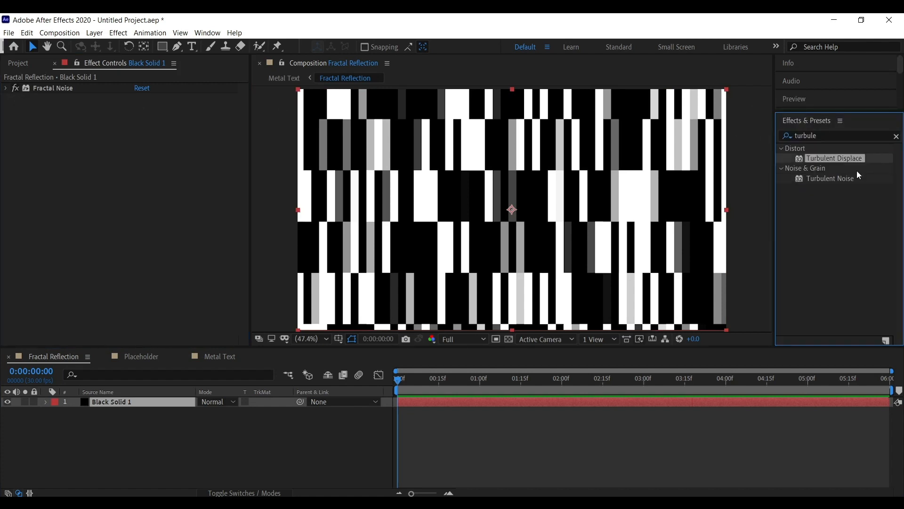
{"action": "double_click", "coordinate": [832, 160]}
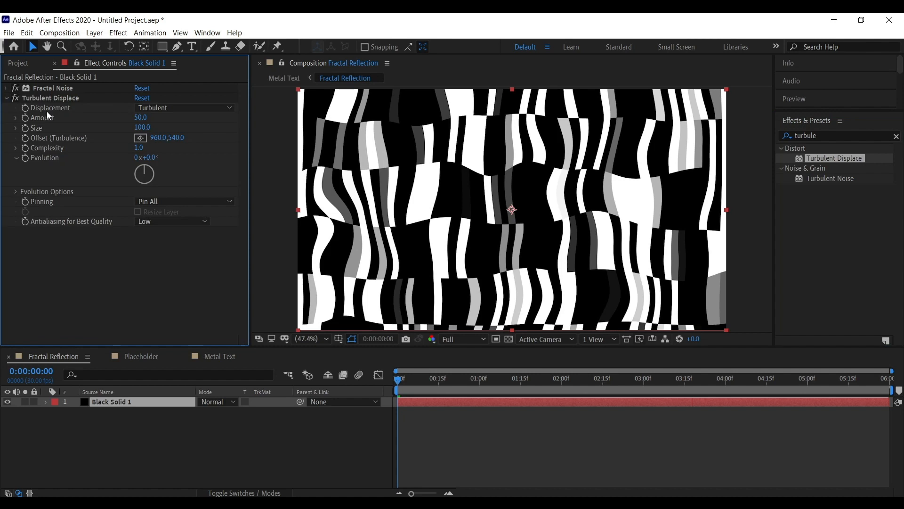
Set Turbulent Displace Amount to 160 and Size to 101.
{"action": "mouse_move", "coordinate": [404, 372]}
{"action": "left_mouse_down"}
{"action": "mouse_move", "coordinate": [592, 383]}
{"action": "mouse_move", "coordinate": [881, 376]}
{"action": "mouse_move", "coordinate": [390, 376]}
{"action": "mouse_move", "coordinate": [398, 376]}
{"action": "left_mouse_up"}
{"action": "mouse_move", "coordinate": [141, 118]}
{"action": "left_mouse_down"}
{"action": "mouse_move", "coordinate": [205, 118]}
{"action": "mouse_move", "coordinate": [141, 129]}
{"action": "mouse_move", "coordinate": [152, 130]}
{"action": "left_mouse_up"}
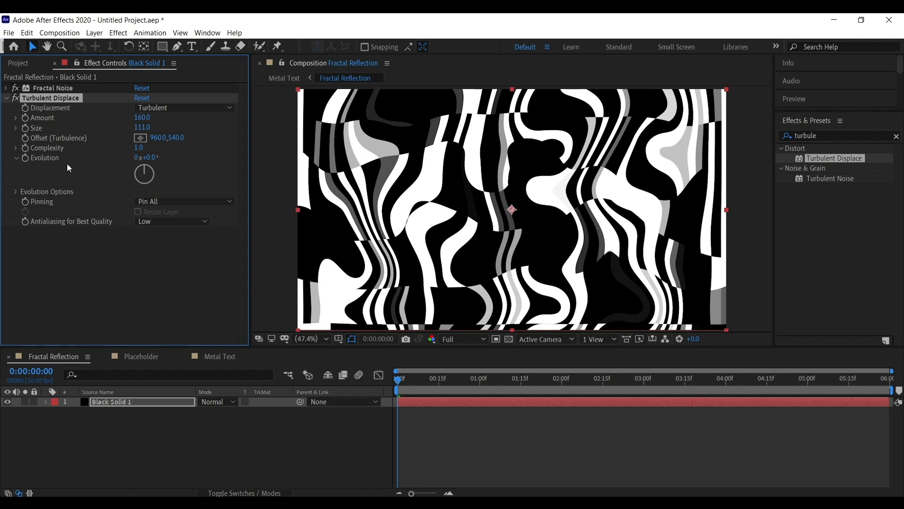
{"action": "left_click", "coordinate": [84, 163]}
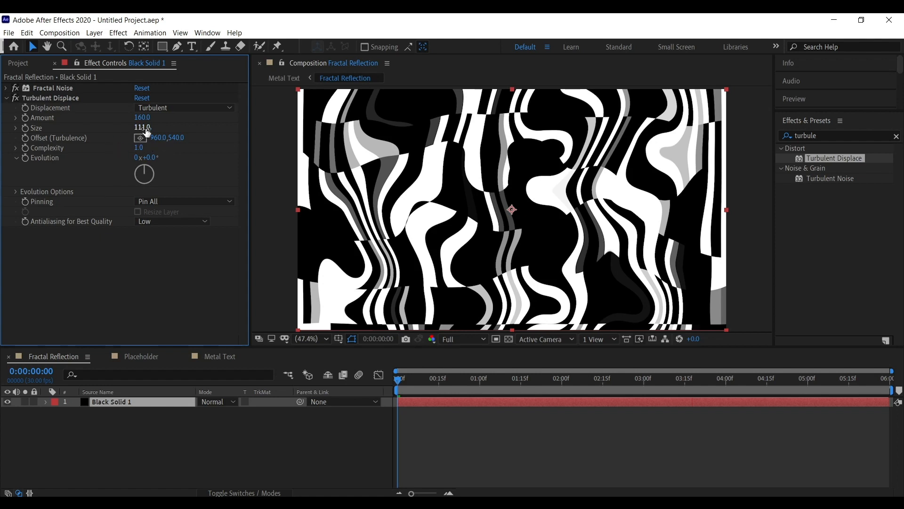
{"action": "left_click_drag", "start_coordinate": [142, 128], "coordinate": [813, 184]}
{"action": "key", "text": "ctrl+z"}
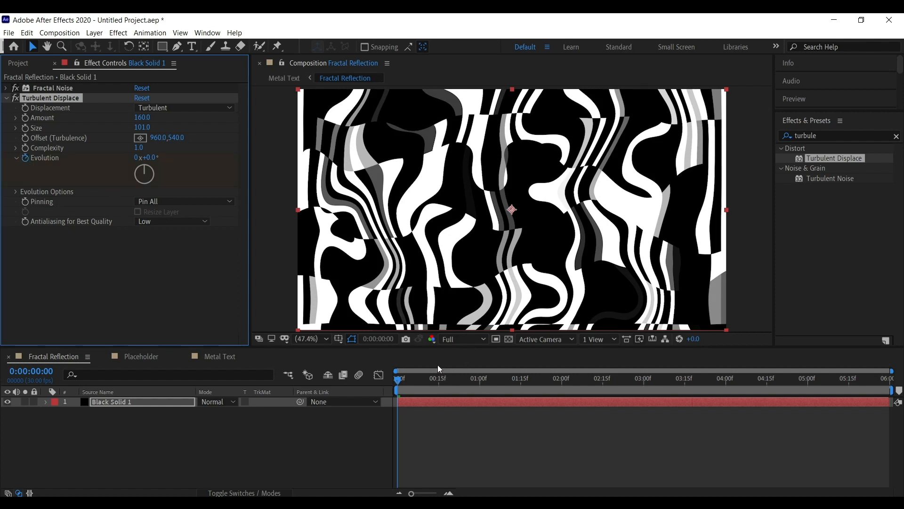
Keyframe Turbulent Displace Evolution to 1x+17.0° at the end of the timeline.
{"action": "key", "text": "u"}
{"action": "left_click_drag", "start_coordinate": [402, 381], "coordinate": [902, 363]}
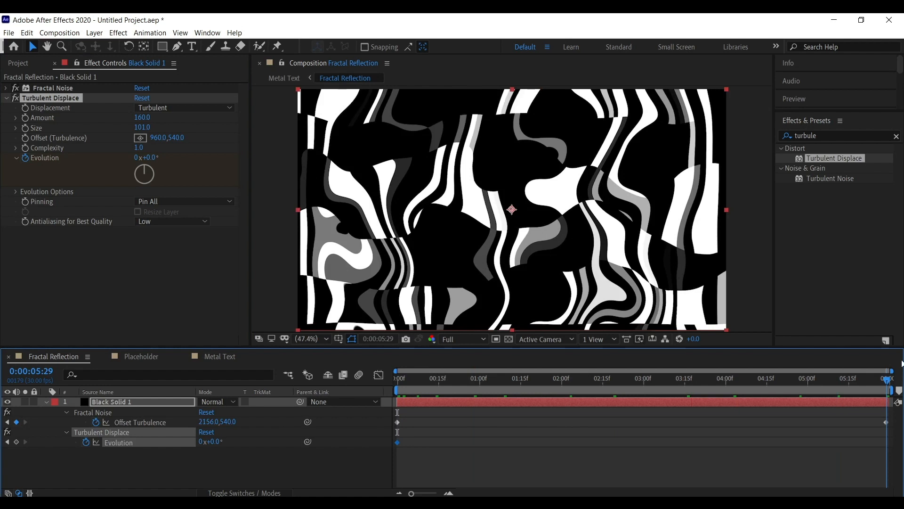
{"action": "left_click_drag", "start_coordinate": [152, 161], "coordinate": [367, 156]}
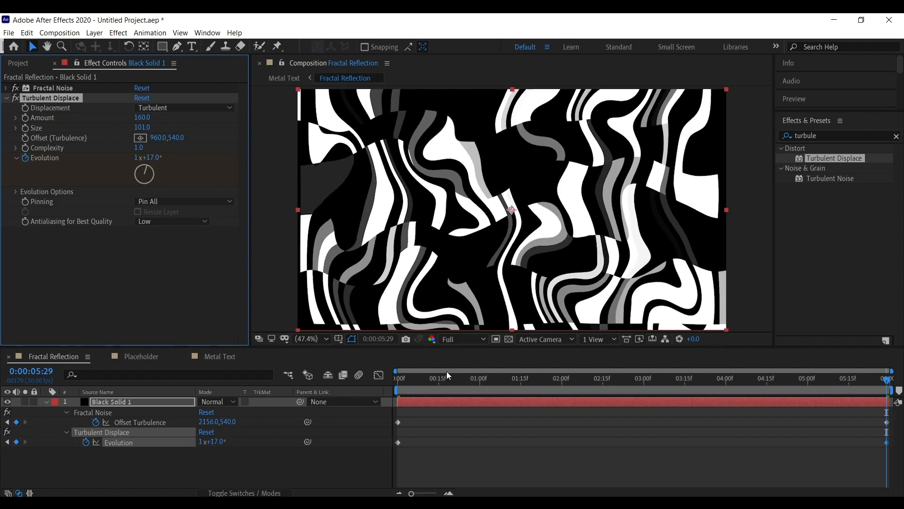
Preview the animated noise from the start of the timeline.
{"action": "left_click", "coordinate": [333, 387]}
{"action": "key", "text": "Home"}
{"action": "key", "text": "space"}
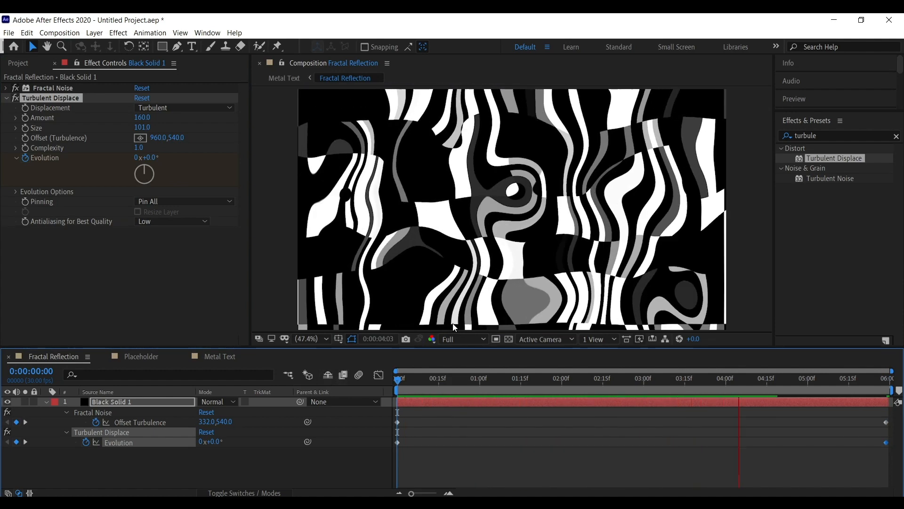
{"action": "key", "text": "space"}
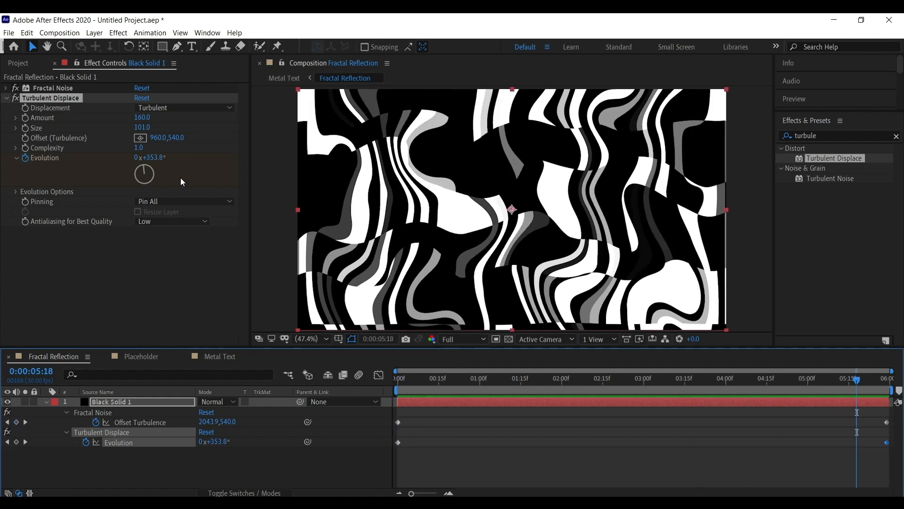
Replace Evolution's keyframes with the expression time*20 and preview the result from the start.
{"action": "left_click", "coordinate": [25, 159]}
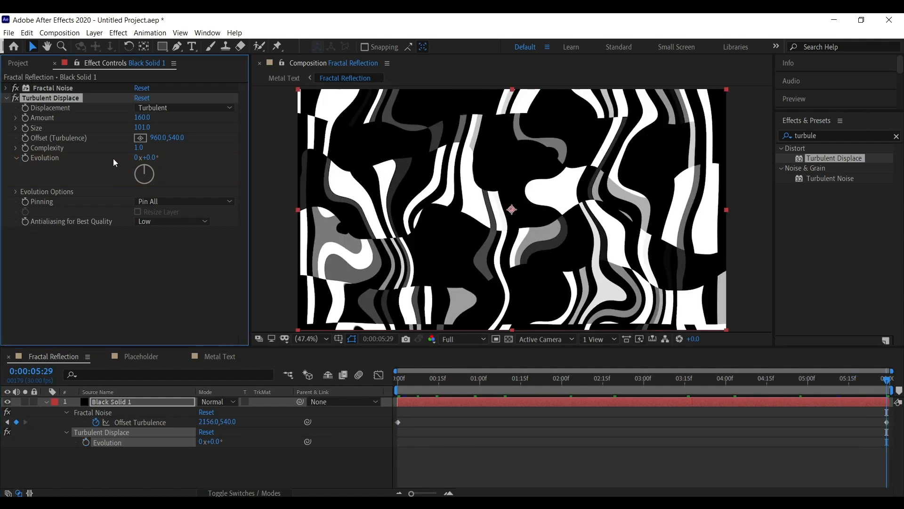
{"action": "left_click", "coordinate": [292, 383]}
{"action": "key", "text": "Home"}
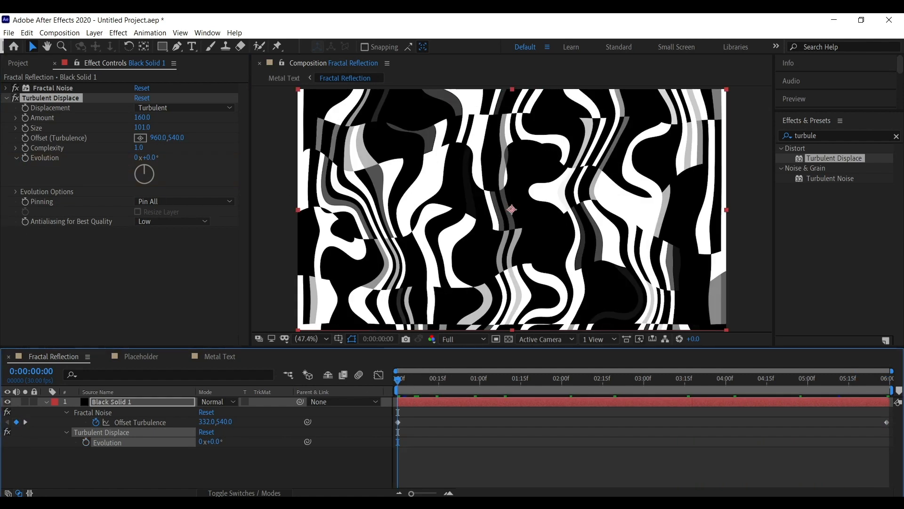
{"action": "left_click", "coordinate": [25, 158], "text": "alt"}
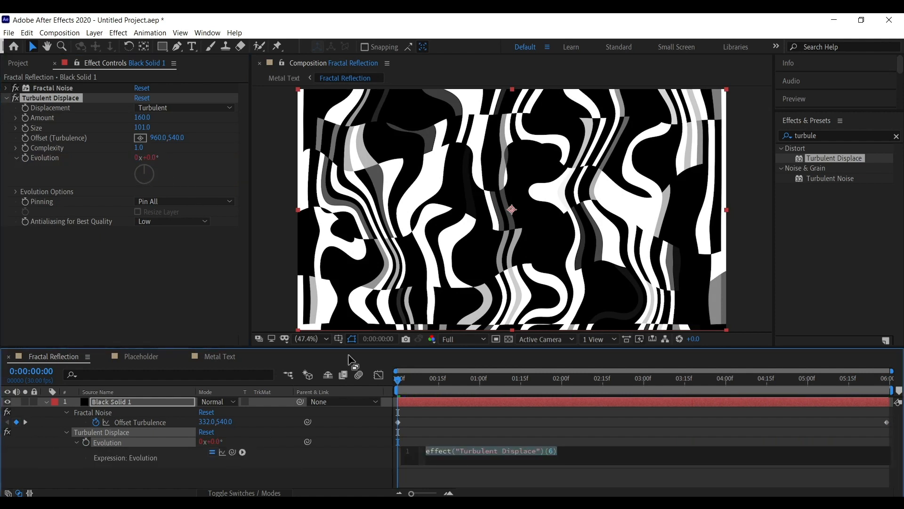
{"action": "left_click", "coordinate": [581, 451]}
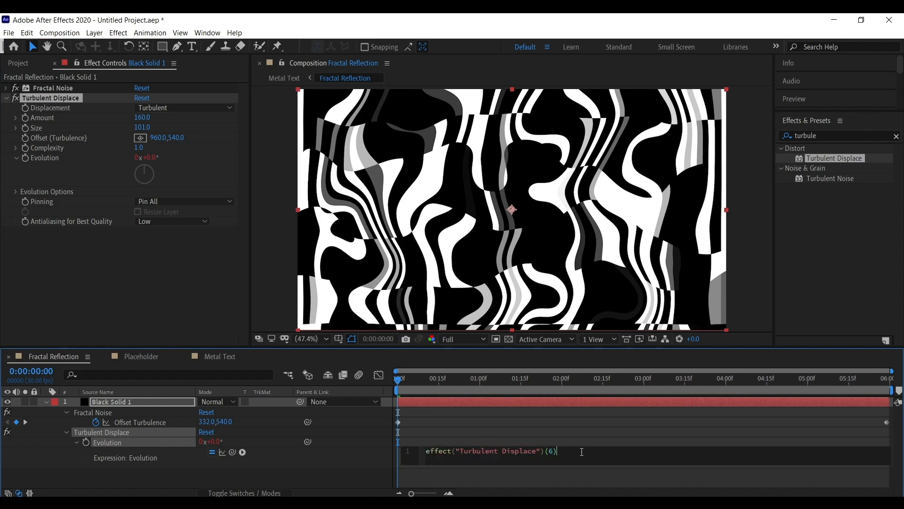
{"action": "key", "text": "ctrl+a"}
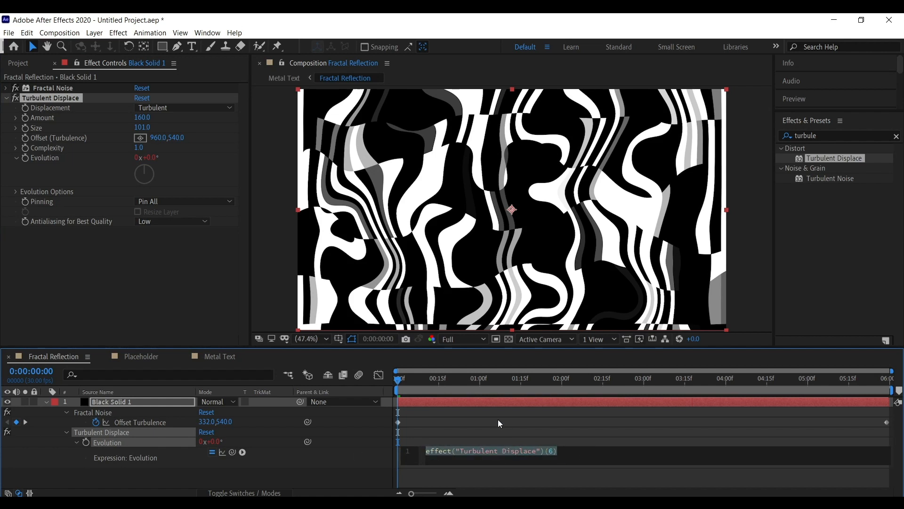
{"action": "type", "text": "time"}
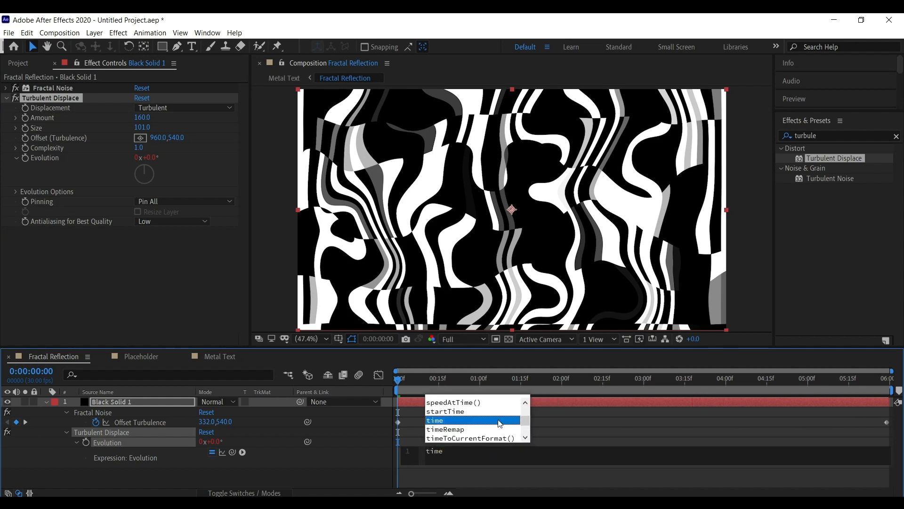
{"action": "type", "text": "*"}
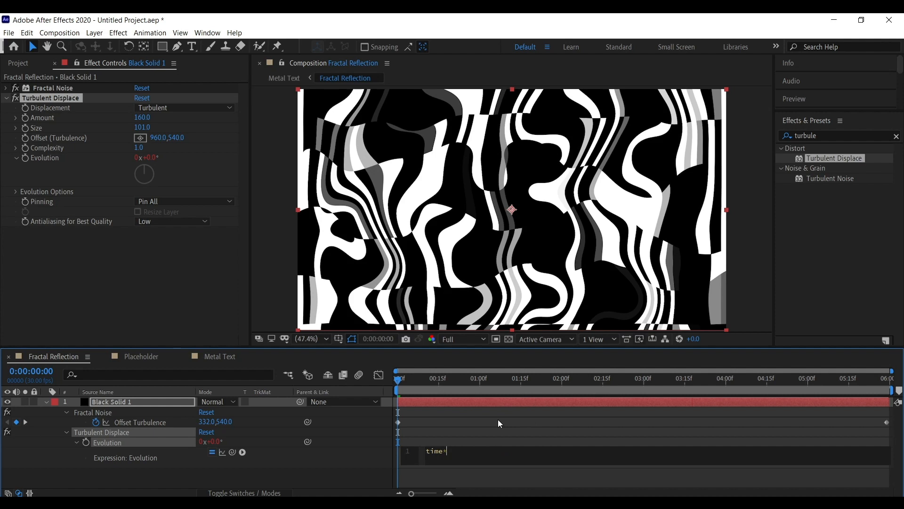
{"action": "type", "text": "20"}
{"action": "key", "text": "KP_Enter"}
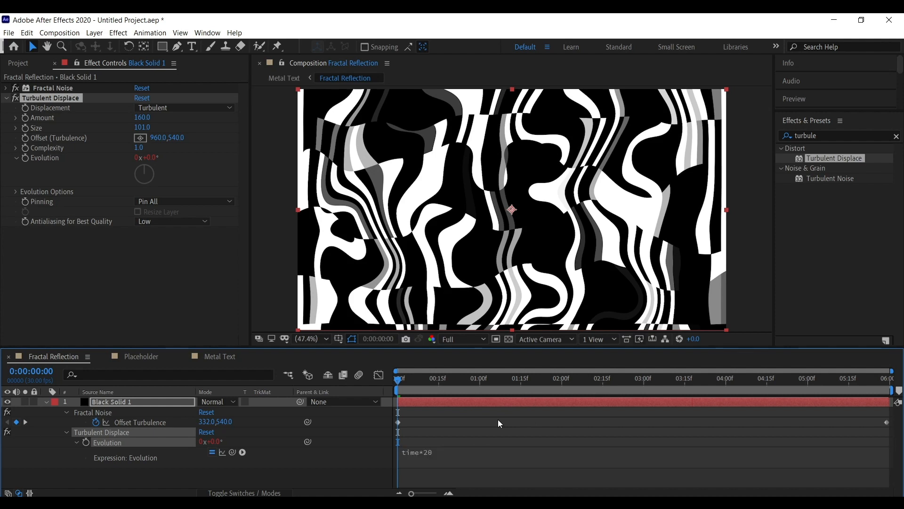
{"action": "key", "text": "space"}
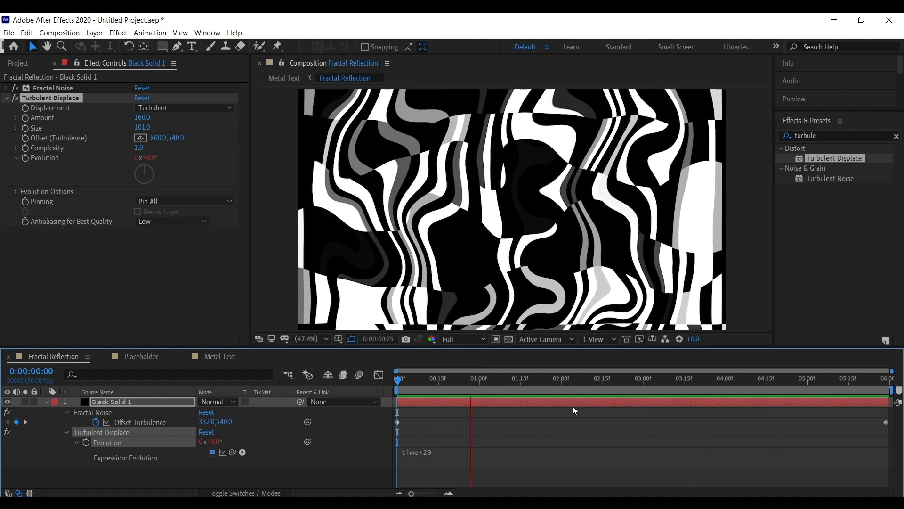
Check the Placeholder text, then preview the matted animation in the Metal Text composition.
{"action": "left_click", "coordinate": [140, 357]}
{"action": "left_click", "coordinate": [165, 403]}
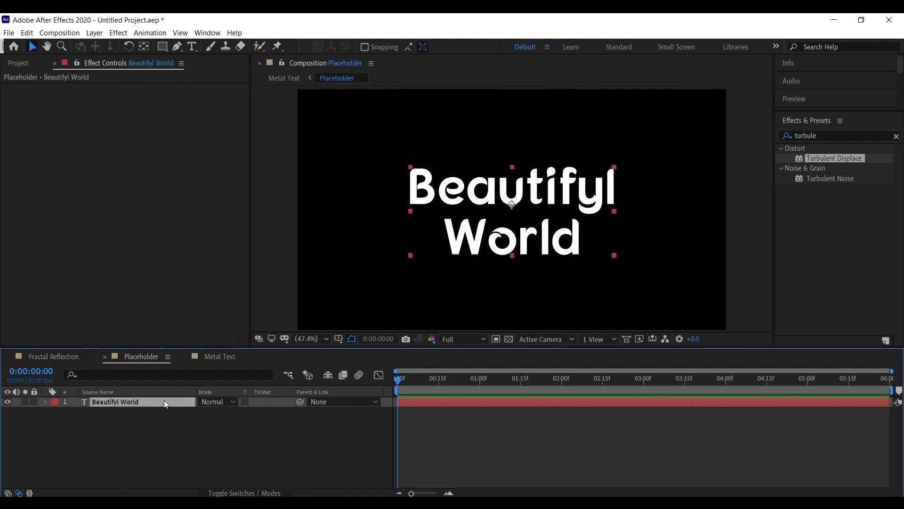
{"action": "left_click", "coordinate": [220, 356]}
{"action": "left_click_drag", "start_coordinate": [219, 356], "coordinate": [109, 366]}
{"action": "left_click", "coordinate": [395, 380]}
{"action": "key", "text": "space"}
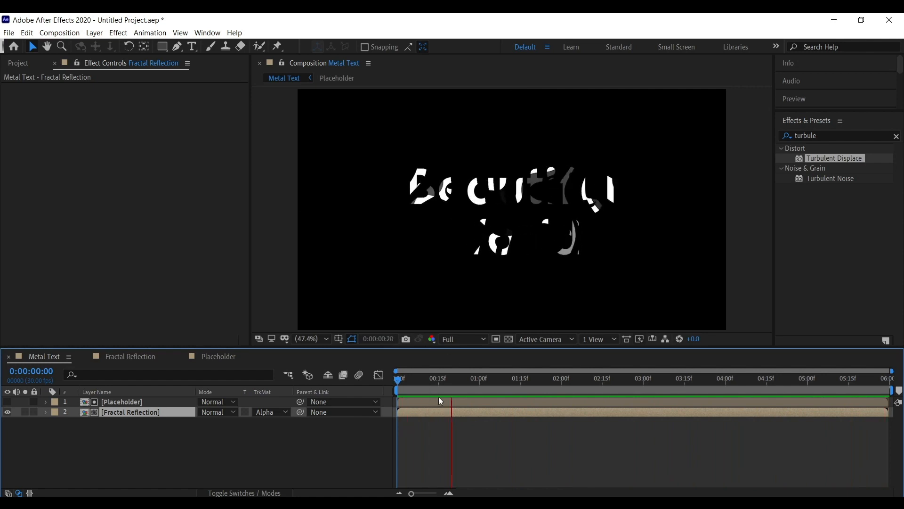
{"action": "key", "text": "space"}
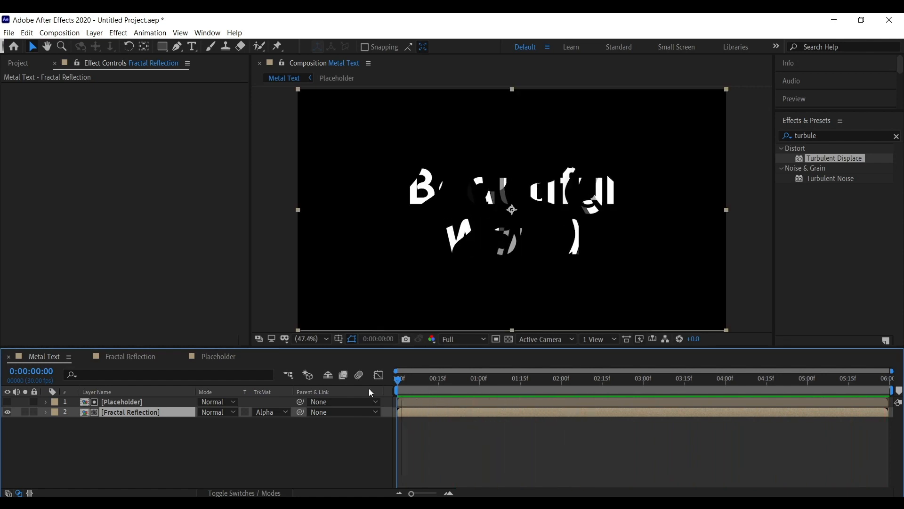
Apply the CC Glass effect to the Fractal Reflection layer in Metal Text.
{"action": "left_click", "coordinate": [318, 423]}
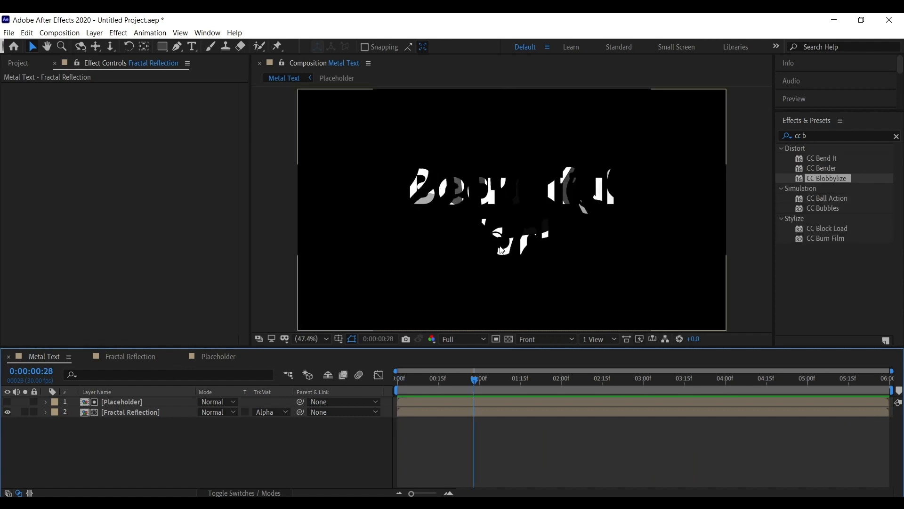
{"action": "left_click", "coordinate": [151, 413]}
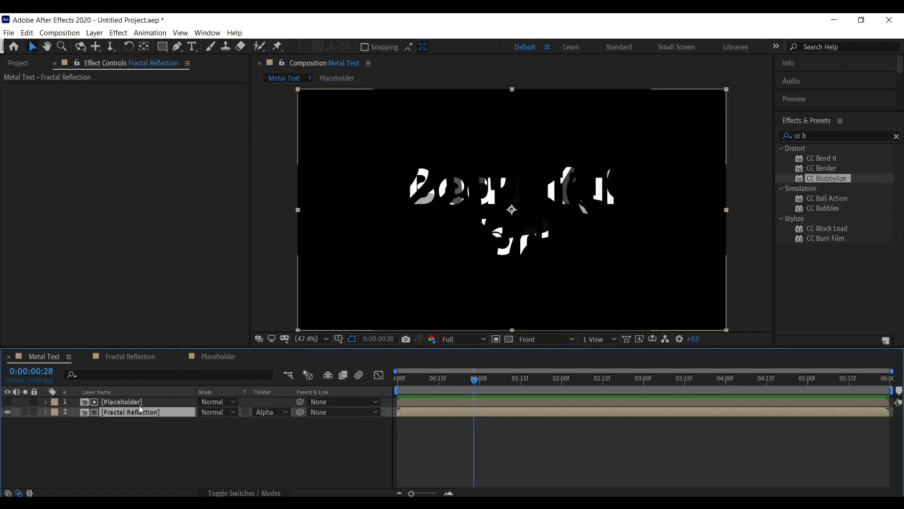
{"action": "right_click", "coordinate": [134, 325]}
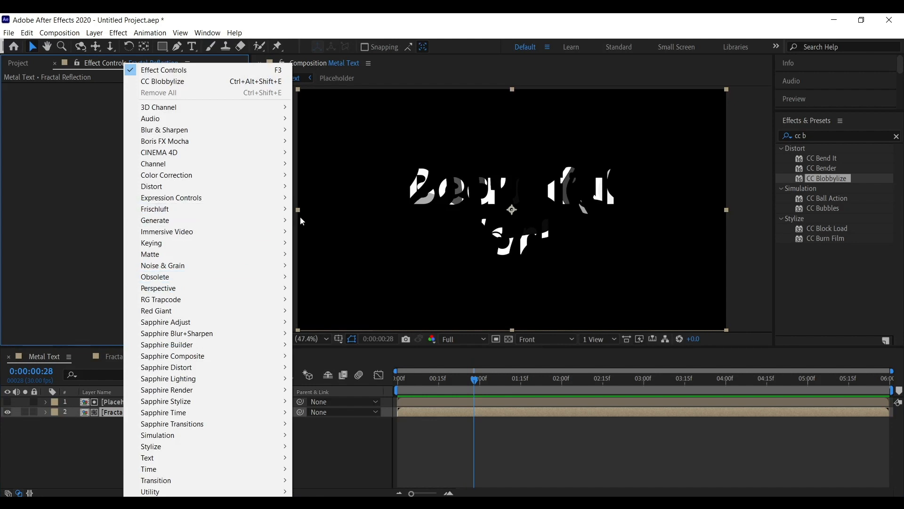
{"action": "left_click", "coordinate": [824, 137]}
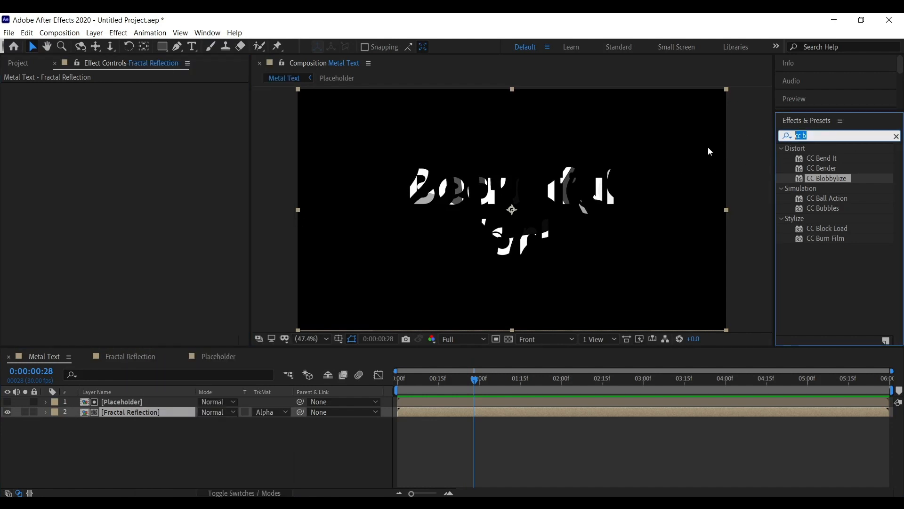
{"action": "type", "text": "cc gla"}
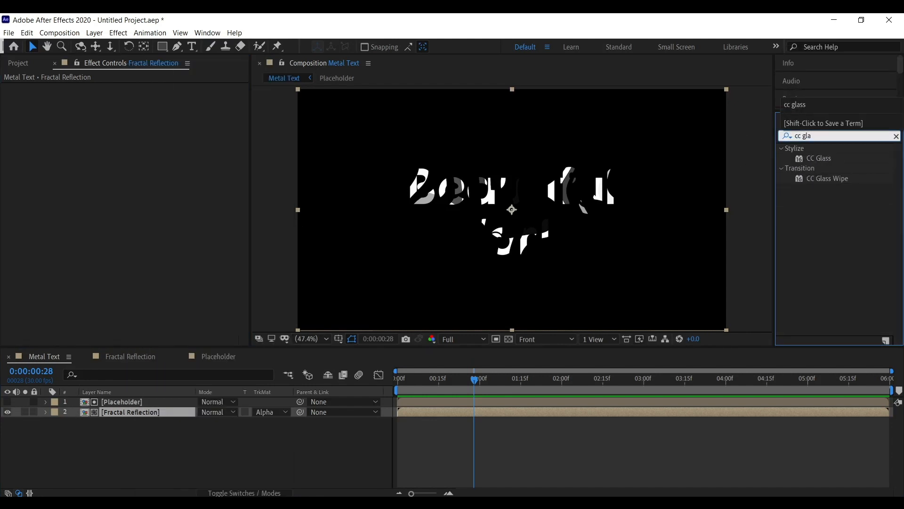
{"action": "left_click", "coordinate": [828, 159]}
{"action": "double_click", "coordinate": [816, 158]}
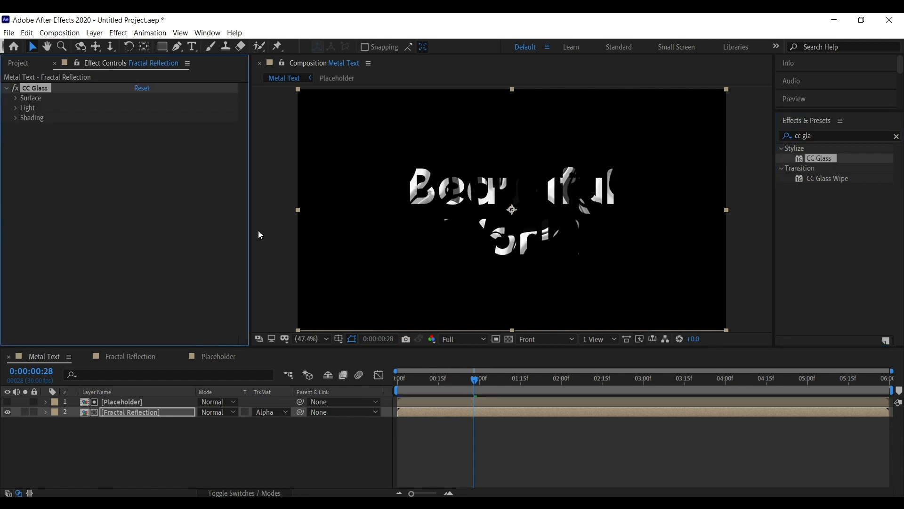
Set CC Glass surface Softness to 56.5, Height to 7.0 and Displacement to -31.0.
{"action": "left_click", "coordinate": [157, 420]}
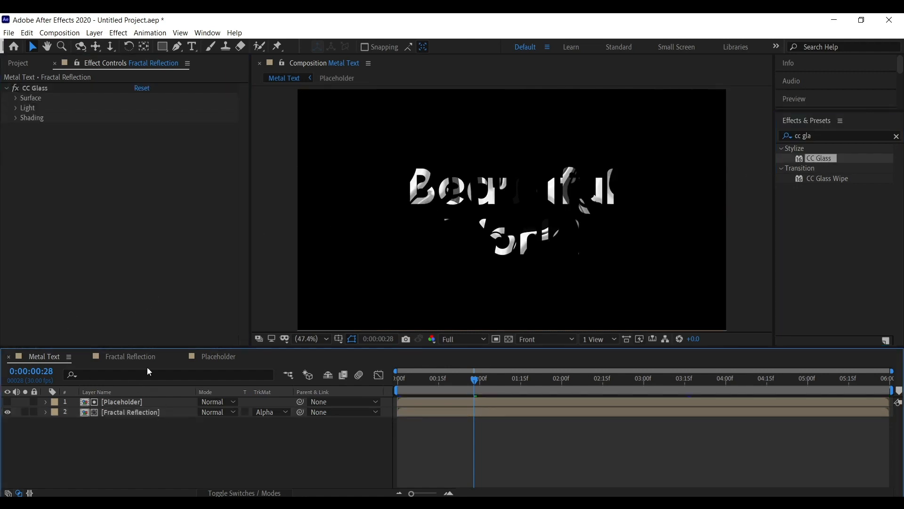
{"action": "left_click", "coordinate": [59, 93]}
{"action": "left_click", "coordinate": [16, 98]}
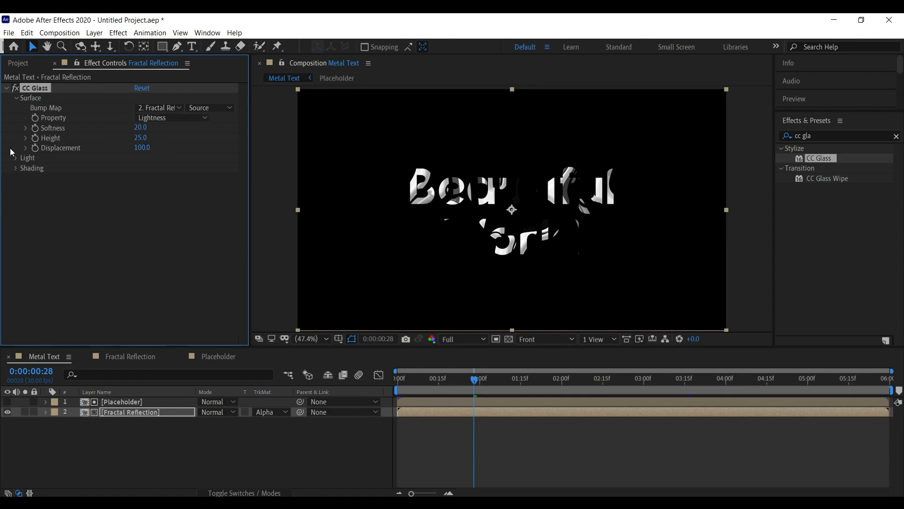
{"action": "left_click", "coordinate": [21, 161]}
{"action": "left_click", "coordinate": [16, 239]}
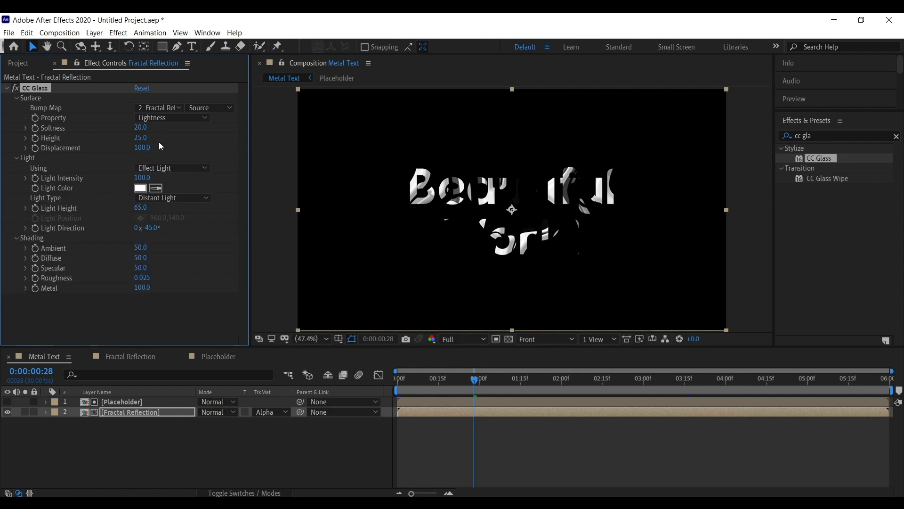
{"action": "left_click_drag", "start_coordinate": [142, 128], "coordinate": [370, 123]}
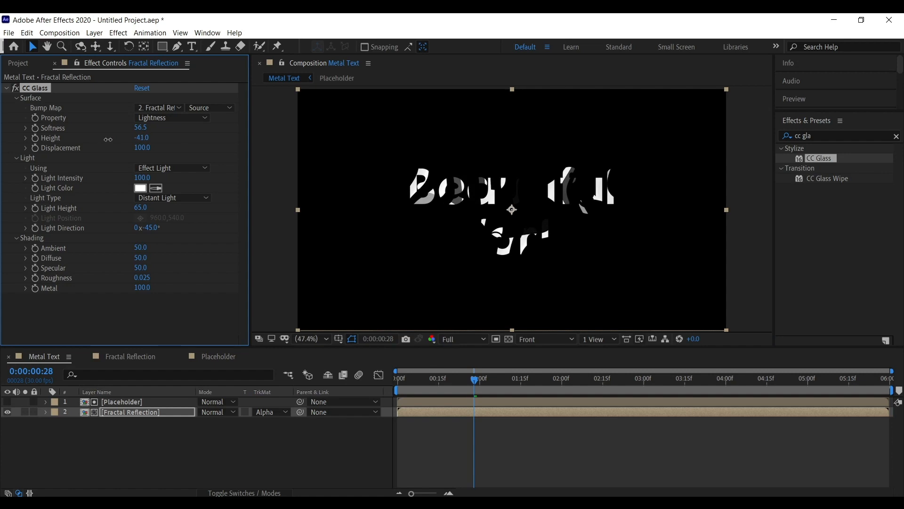
{"action": "left_click_drag", "start_coordinate": [143, 138], "coordinate": [63, 150]}
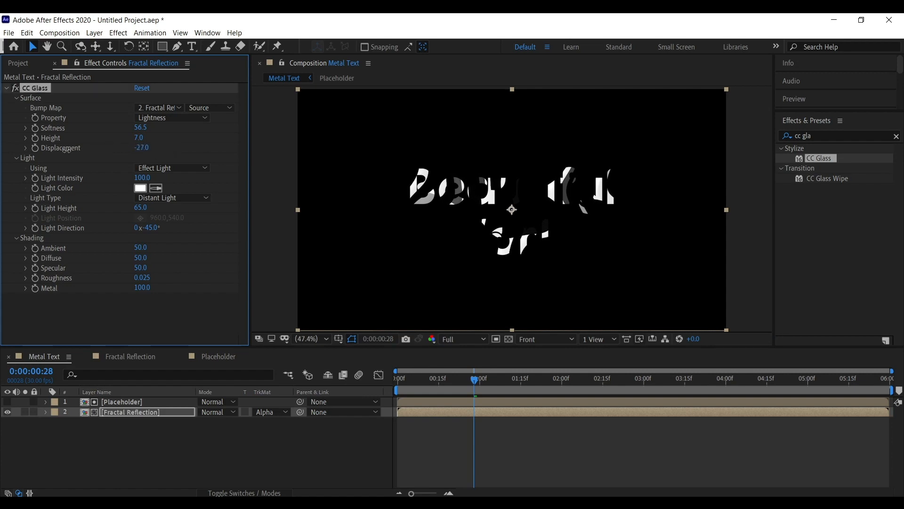
{"action": "left_click_drag", "start_coordinate": [139, 149], "coordinate": [141, 149]}
Set the CC Glass light type to Point Light.
{"action": "left_click", "coordinate": [25, 169]}
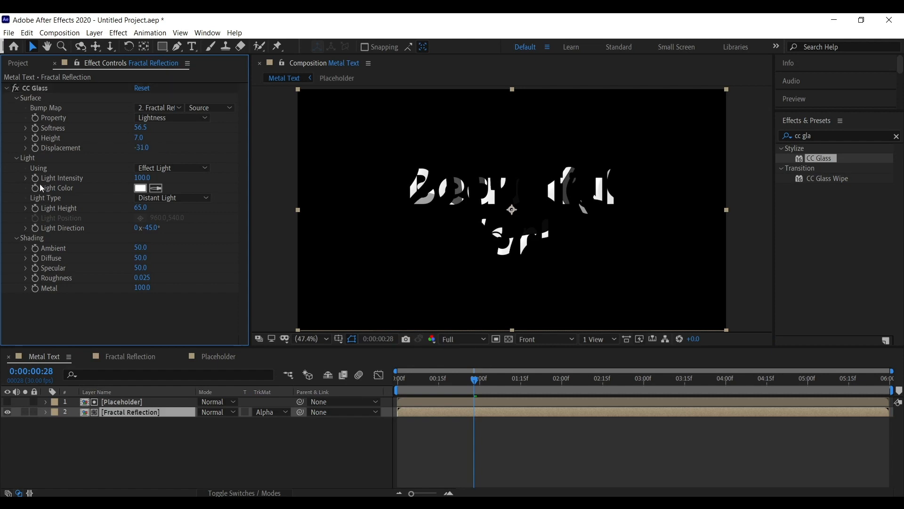
{"action": "left_click", "coordinate": [188, 168]}
{"action": "left_click", "coordinate": [163, 191]}
{"action": "left_click", "coordinate": [173, 198]}
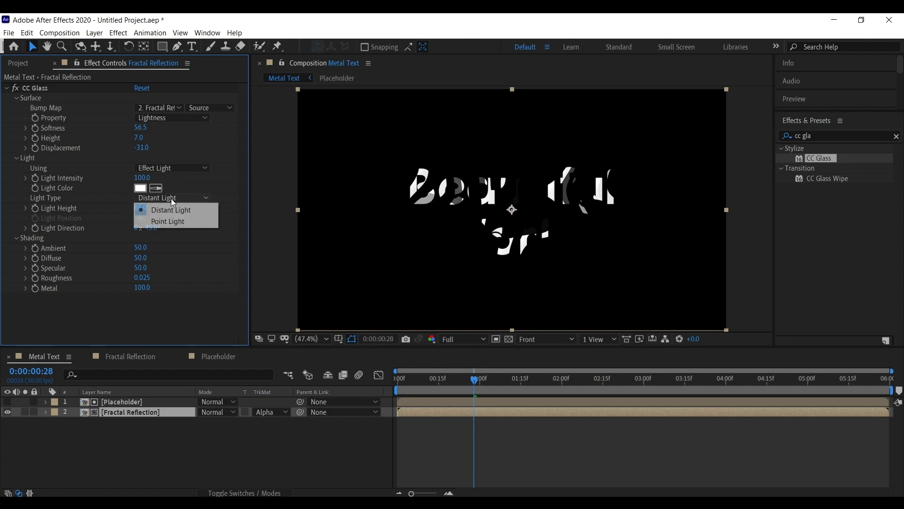
{"action": "left_click", "coordinate": [169, 222]}
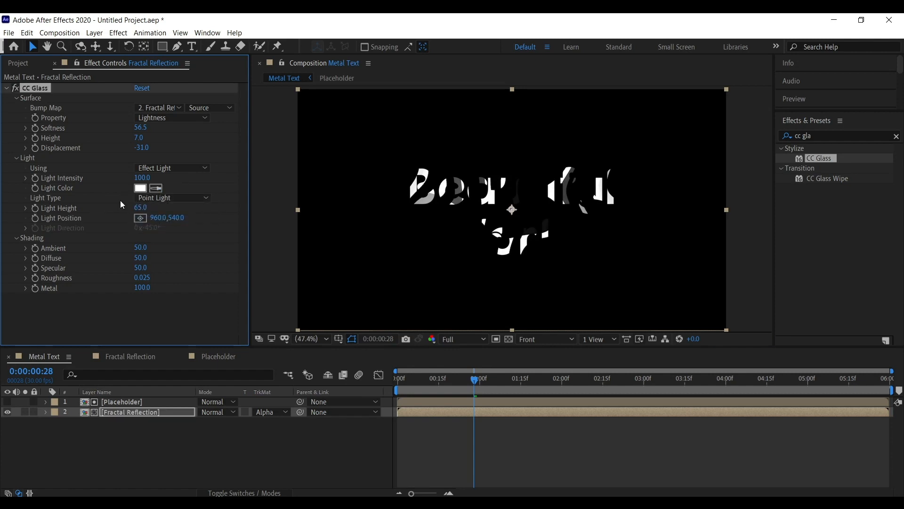
Set the CC Glass Light Height to 100.
{"action": "left_click", "coordinate": [68, 203]}
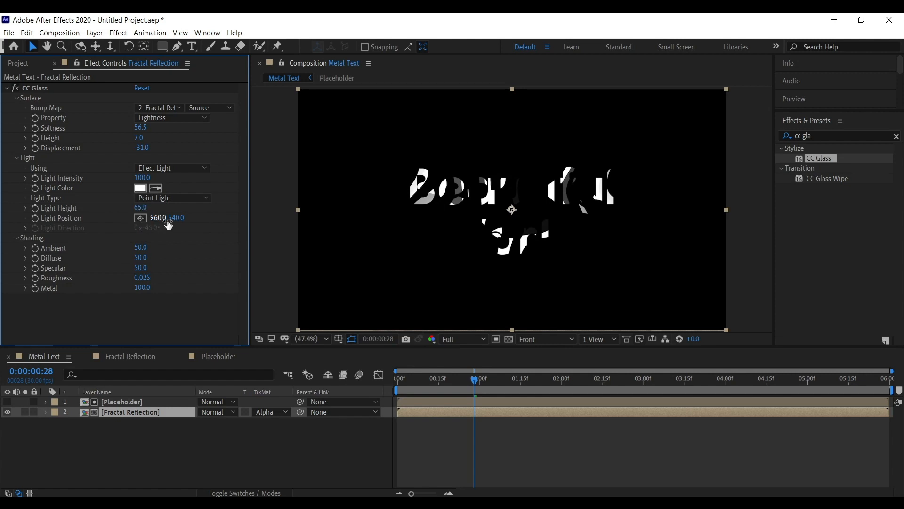
{"action": "left_click_drag", "start_coordinate": [140, 208], "coordinate": [304, 201]}
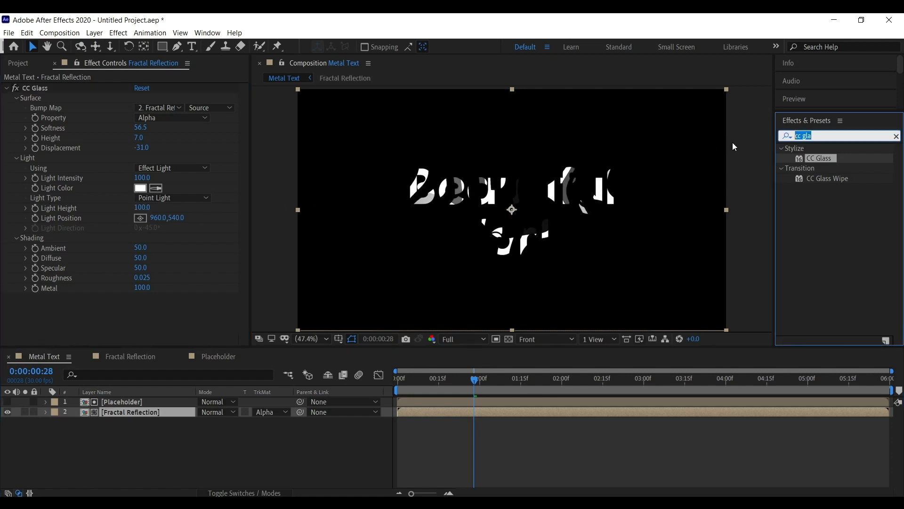
Search for the CC Blobbylize effect and apply it to the Fractal Reflection layer.
{"action": "type", "text": "cc bl"}
{"action": "left_click_drag", "start_coordinate": [829, 158], "coordinate": [225, 306]}
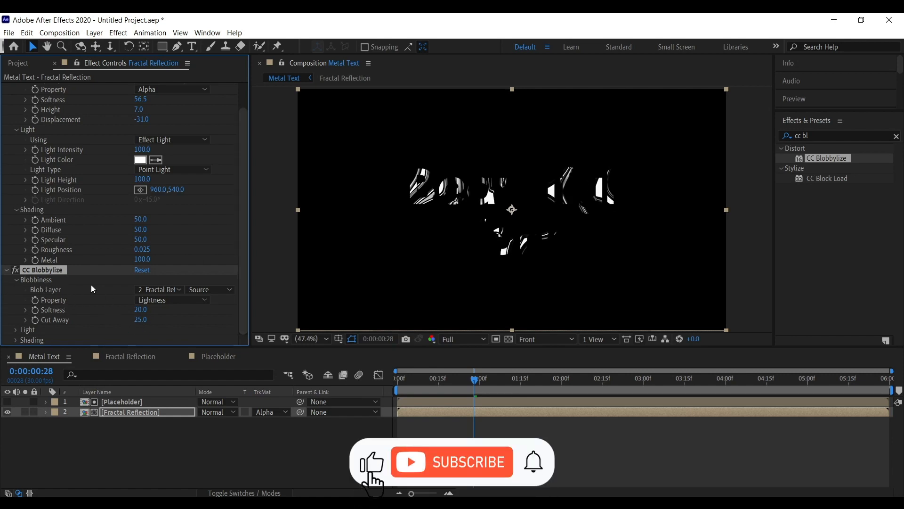
Set the CC Blobbylize Property to Alpha, checking the CC Glass Property setting along the way.
{"action": "left_click", "coordinate": [25, 311]}
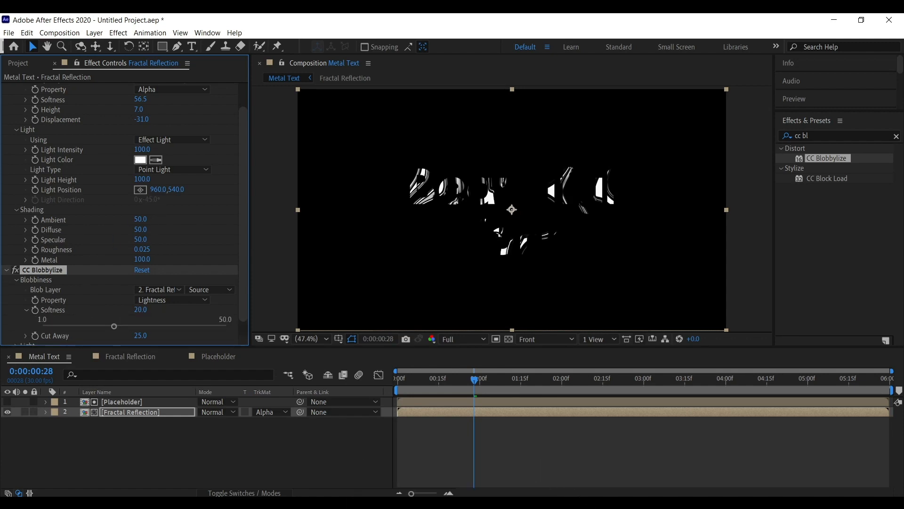
{"action": "left_click", "coordinate": [121, 228]}
{"action": "scroll", "coordinate": [125, 208], "scroll_direction": "up", "scroll_amount": 2}
{"action": "scroll", "coordinate": [92, 255], "scroll_direction": "down", "scroll_amount": 3}
{"action": "left_click", "coordinate": [172, 283]}
{"action": "left_click", "coordinate": [167, 334]}
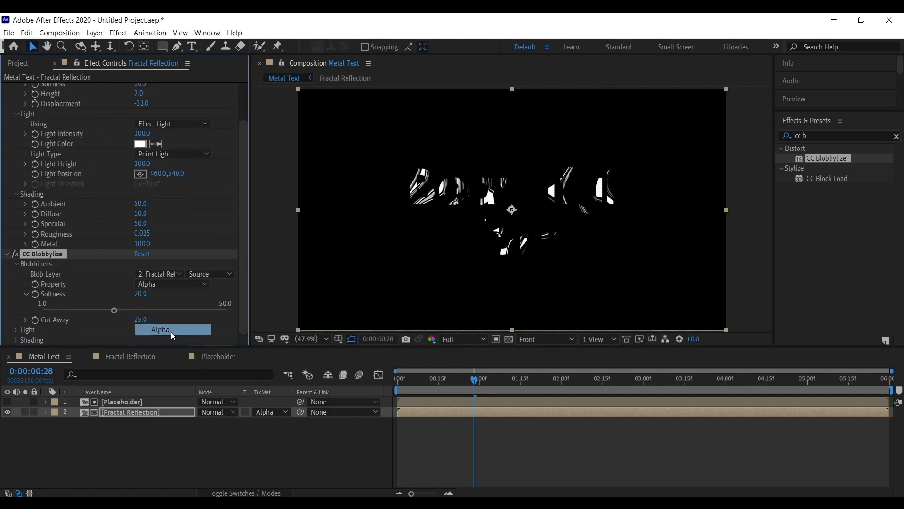
{"action": "scroll", "coordinate": [107, 262], "scroll_direction": "up", "scroll_amount": 3}
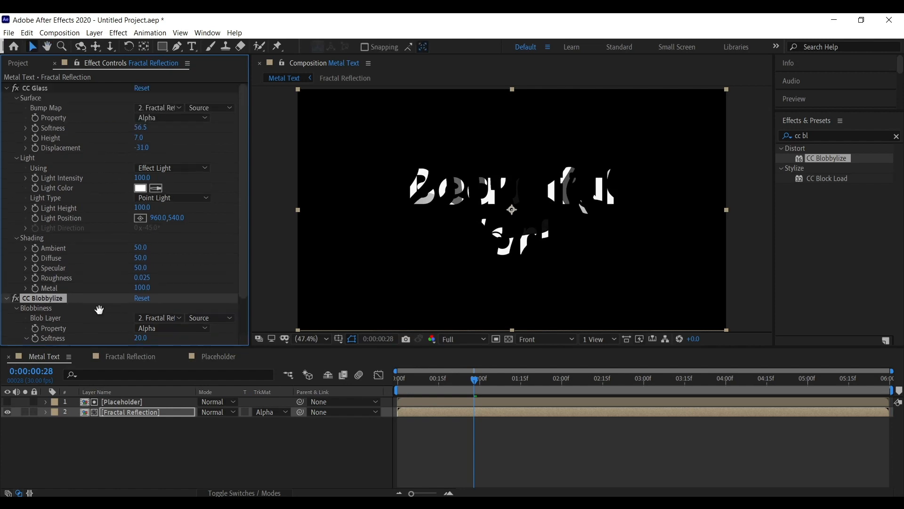
{"action": "left_click", "coordinate": [183, 118]}
{"action": "left_click", "coordinate": [169, 175]}
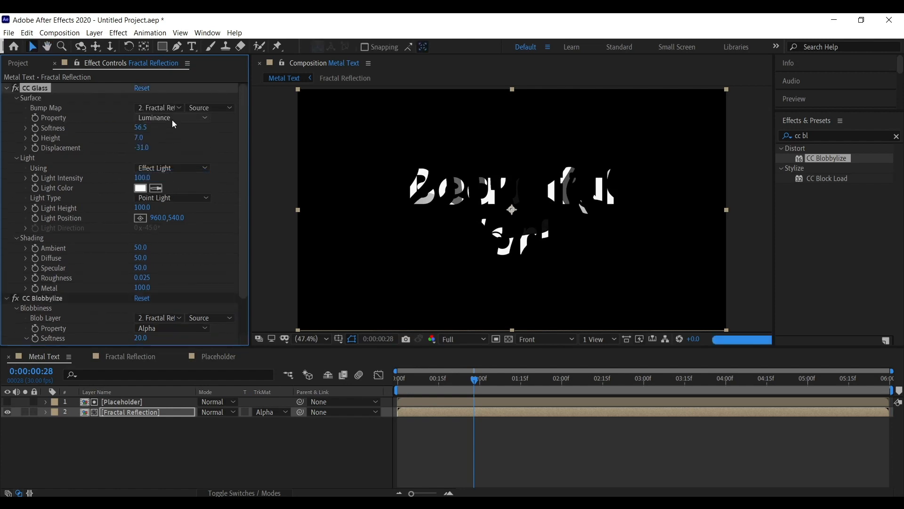
{"action": "scroll", "coordinate": [172, 119], "scroll_direction": "down", "scroll_amount": 8}
{"action": "left_click", "coordinate": [176, 301]}
{"action": "left_click", "coordinate": [182, 323]}
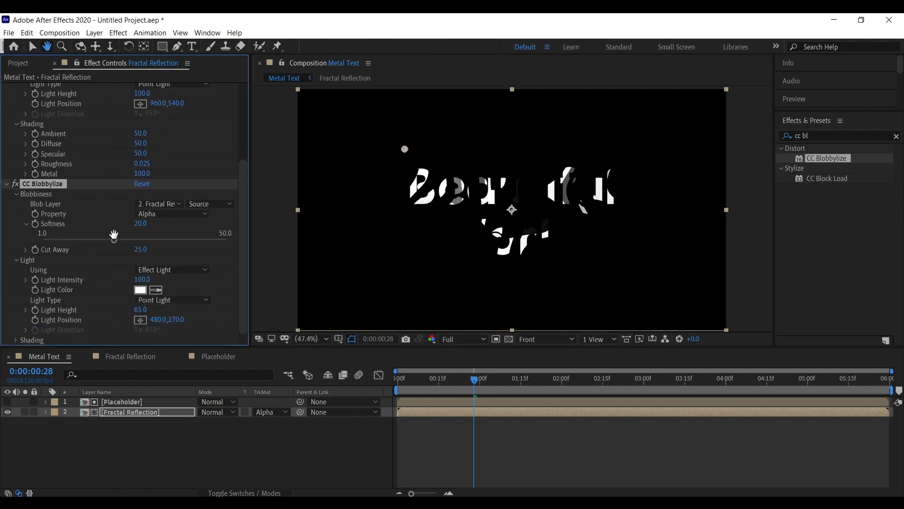
Set the CC Blobbylize Softness to 19.2 and Cut Away to 29.0.
{"action": "left_click", "coordinate": [27, 224]}
{"action": "left_click", "coordinate": [26, 249]}
{"action": "left_click_drag", "start_coordinate": [141, 249], "coordinate": [229, 238]}
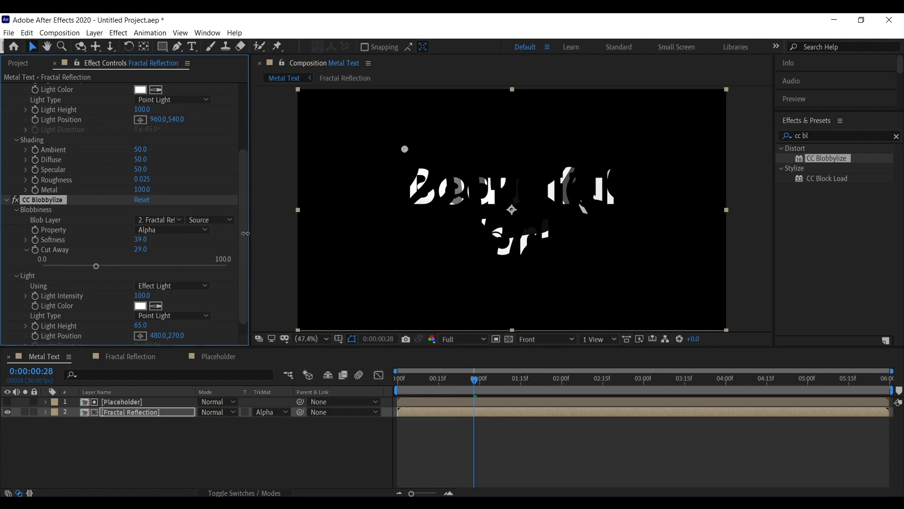
{"action": "left_click_drag", "start_coordinate": [154, 239], "coordinate": [149, 239]}
{"action": "scroll", "coordinate": [96, 287], "scroll_direction": "down", "scroll_amount": 1}
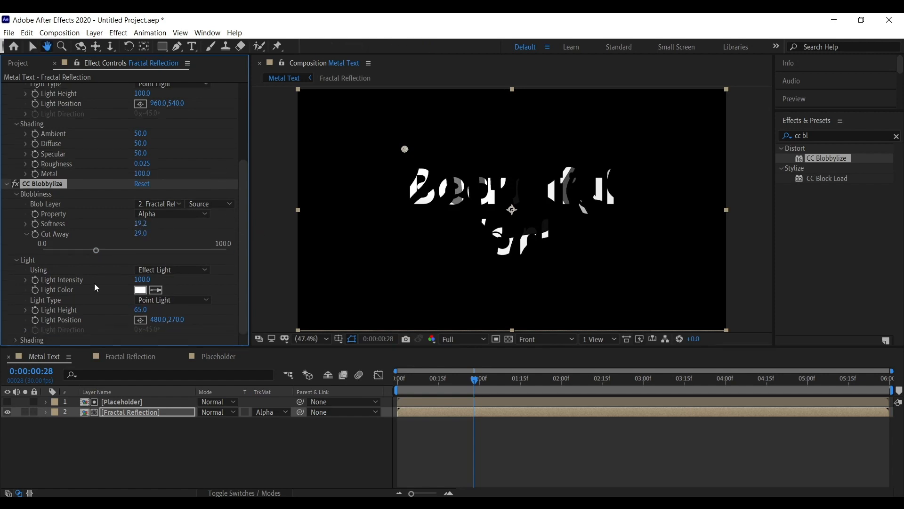
Set CC Blobbylize shading to Ambient 83, Diffuse 54, Specular 100 and Metal 53.
{"action": "left_click", "coordinate": [16, 340]}
{"action": "scroll", "coordinate": [80, 325], "scroll_direction": "down", "scroll_amount": 3}
{"action": "key", "text": "v"}
{"action": "mouse_move", "coordinate": [127, 301]}
{"action": "left_mouse_down"}
{"action": "mouse_move", "coordinate": [158, 311]}
{"action": "mouse_move", "coordinate": [150, 341]}
{"action": "mouse_move", "coordinate": [109, 340]}
{"action": "left_mouse_up"}
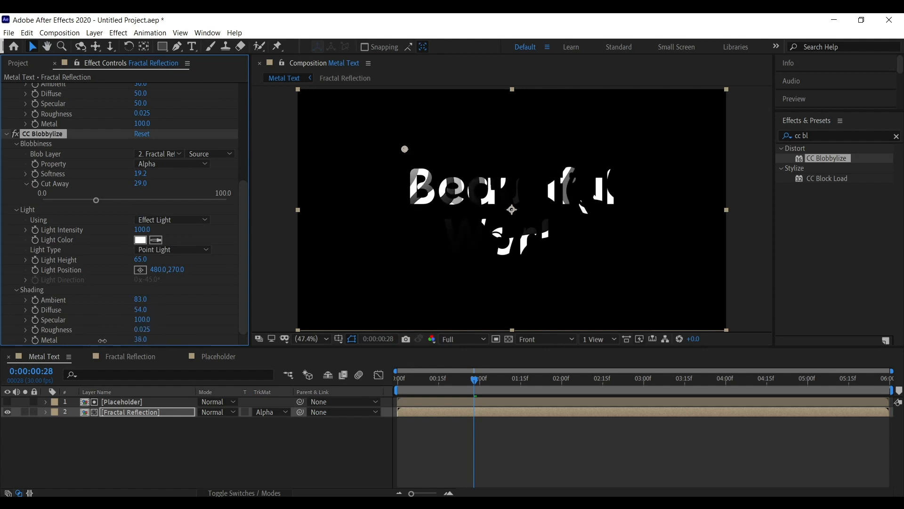
Set the CC Blobbylize Blob Layer to 1. Placeholder.
{"action": "left_click", "coordinate": [171, 165]}
{"action": "left_click", "coordinate": [96, 176]}
{"action": "left_click", "coordinate": [45, 246]}
{"action": "scroll", "coordinate": [45, 247], "scroll_direction": "up", "scroll_amount": 3}
{"action": "left_click", "coordinate": [160, 240]}
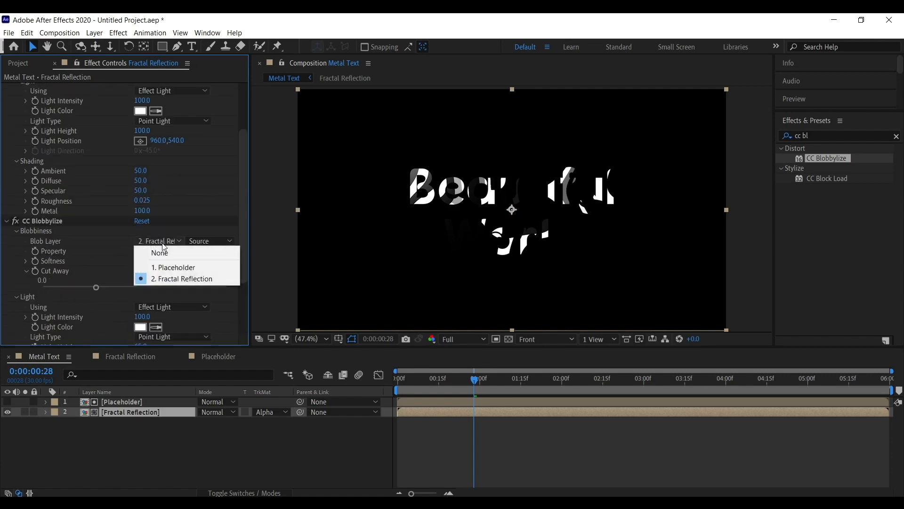
{"action": "left_click", "coordinate": [186, 268]}
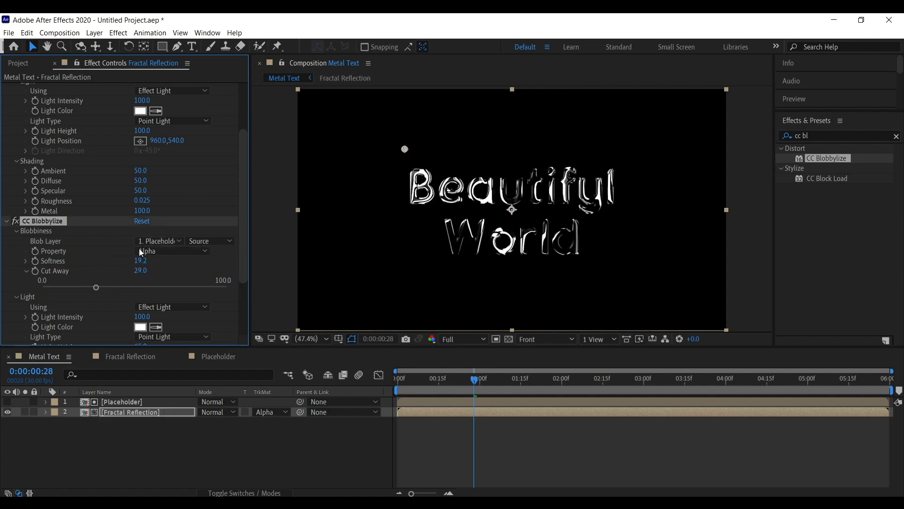
Set CC Blobbylize Light Height to 30, Softness to 17.5 and Cut Away to 33.
{"action": "scroll", "coordinate": [142, 245], "scroll_direction": "down", "scroll_amount": 3}
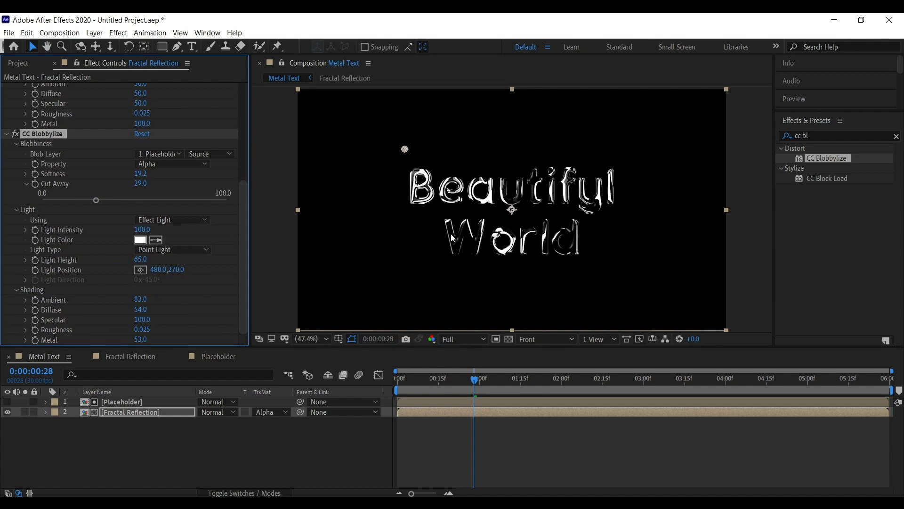
{"action": "mouse_move", "coordinate": [140, 259]}
{"action": "left_mouse_down"}
{"action": "mouse_move", "coordinate": [86, 261]}
{"action": "mouse_move", "coordinate": [125, 261]}
{"action": "left_mouse_up"}
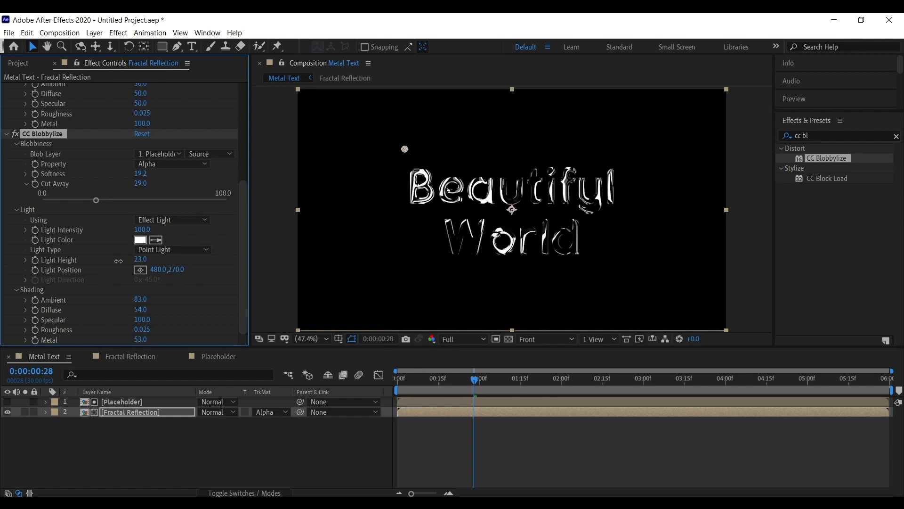
{"action": "mouse_move", "coordinate": [140, 174]}
{"action": "left_mouse_down"}
{"action": "mouse_move", "coordinate": [102, 184]}
{"action": "mouse_move", "coordinate": [149, 174]}
{"action": "mouse_move", "coordinate": [117, 185]}
{"action": "mouse_move", "coordinate": [135, 185]}
{"action": "left_mouse_up"}
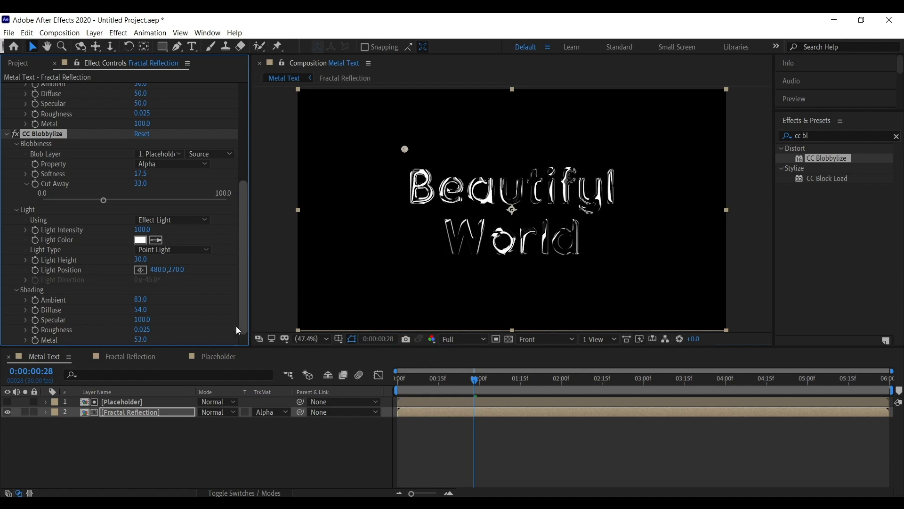
Set CC Blobbylize Light Intensity to 93, Roughness to 0.068, Ambient to 121 and Diffuse to 78.
{"action": "mouse_move", "coordinate": [142, 230]}
{"action": "left_mouse_down"}
{"action": "mouse_move", "coordinate": [121, 229]}
{"action": "mouse_move", "coordinate": [142, 230]}
{"action": "left_mouse_up"}
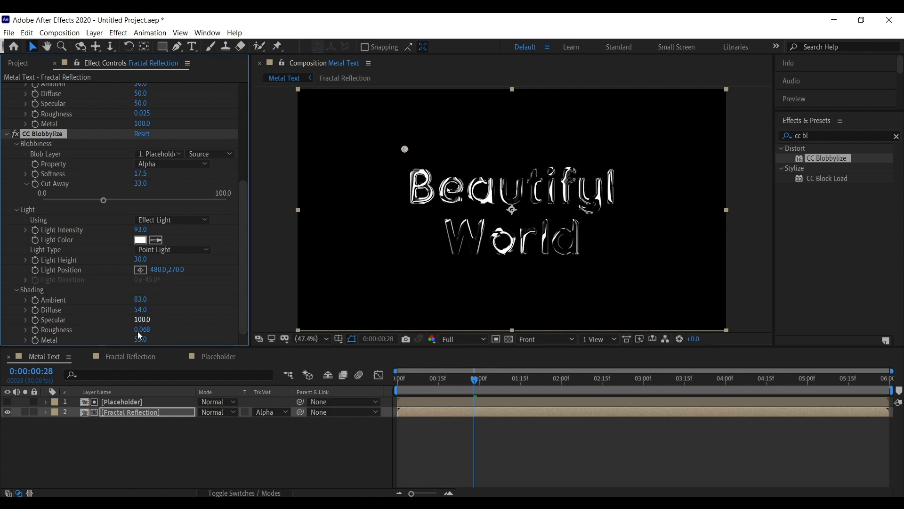
{"action": "left_click_drag", "start_coordinate": [160, 298], "coordinate": [162, 310]}
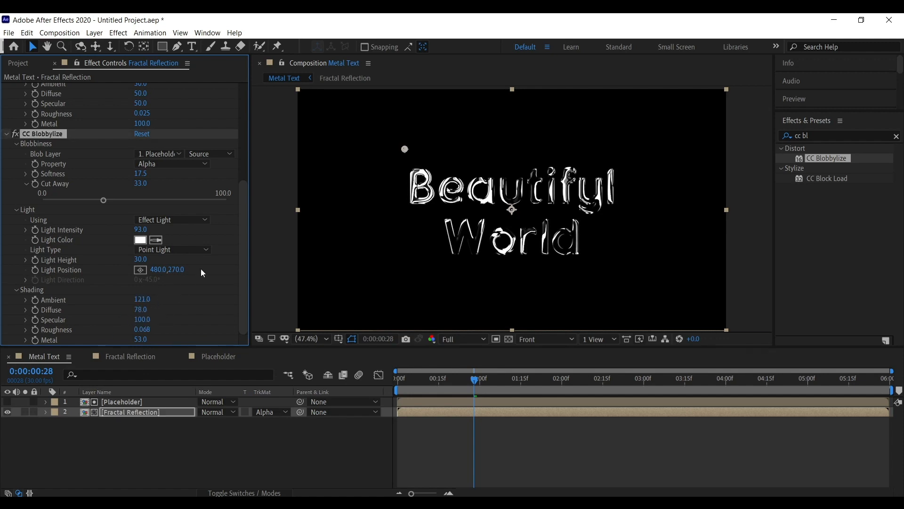
Play the preview and set CC Glass Softness to 73.1, Height to 1.0 and Displacement to -161.0.
{"action": "scroll", "coordinate": [203, 273], "scroll_direction": "up", "scroll_amount": 5}
{"action": "key", "text": "space"}
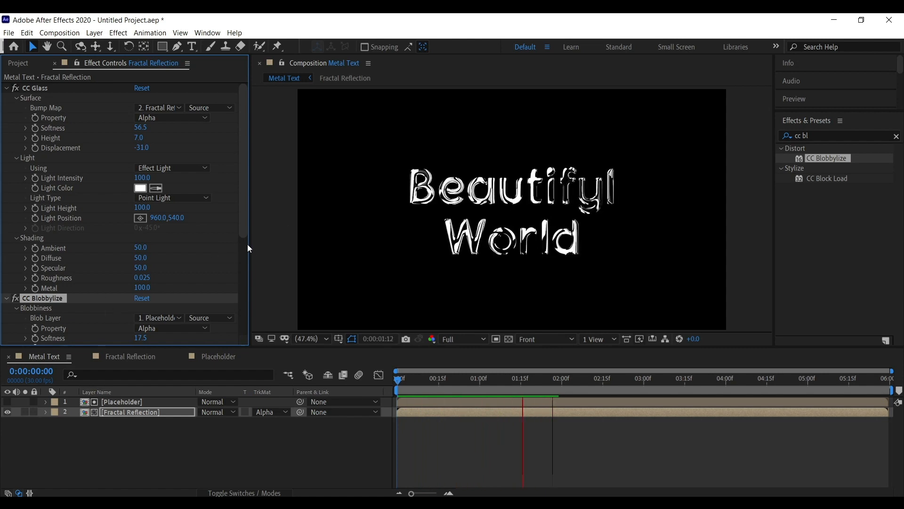
{"action": "left_click_drag", "start_coordinate": [141, 127], "coordinate": [202, 126]}
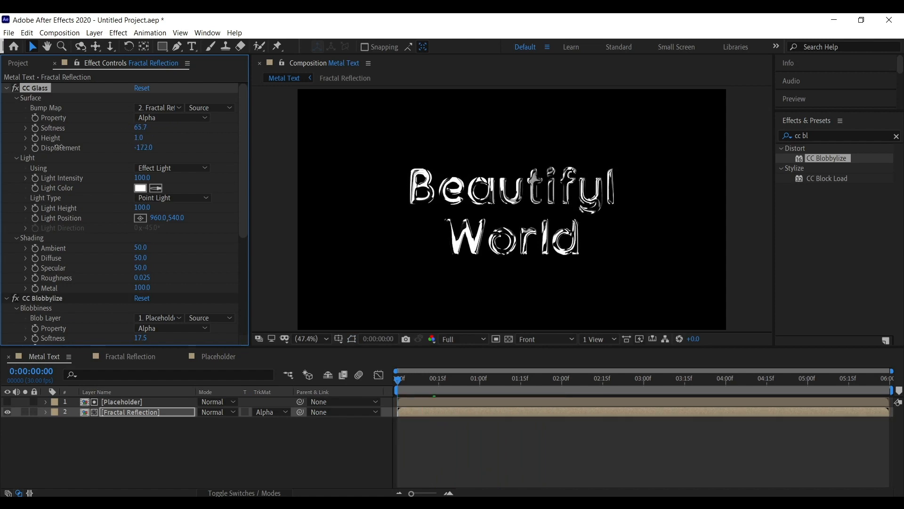
{"action": "mouse_move", "coordinate": [59, 146]}
{"action": "left_mouse_down"}
{"action": "mouse_move", "coordinate": [91, 146]}
{"action": "mouse_move", "coordinate": [58, 146]}
{"action": "left_mouse_up"}
{"action": "left_click_drag", "start_coordinate": [140, 127], "coordinate": [191, 127]}
{"action": "mouse_move", "coordinate": [143, 148]}
{"action": "left_mouse_down"}
{"action": "mouse_move", "coordinate": [84, 147]}
{"action": "mouse_move", "coordinate": [148, 148]}
{"action": "left_mouse_up"}
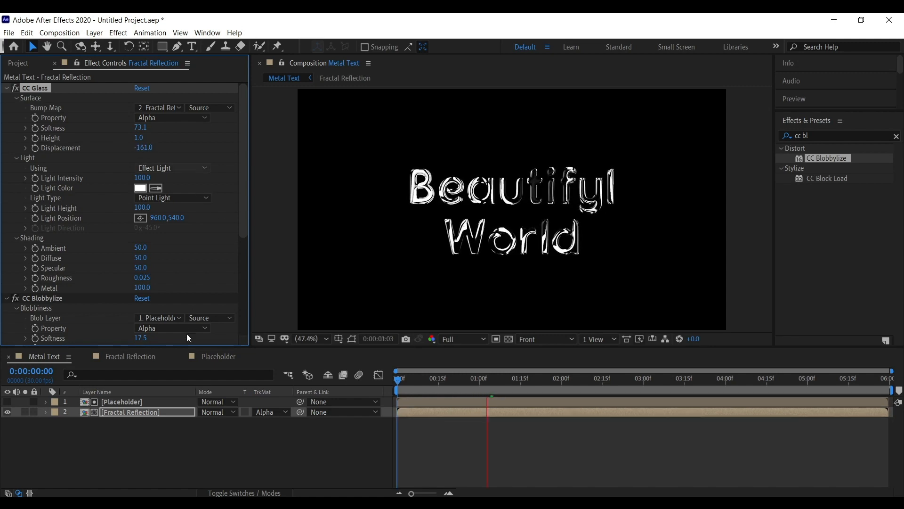
{"action": "scroll", "coordinate": [97, 174], "scroll_direction": "down", "scroll_amount": 5}
{"action": "scroll", "coordinate": [60, 217], "scroll_direction": "up", "scroll_amount": 2}
{"action": "left_click", "coordinate": [61, 176]}
{"action": "scroll", "coordinate": [70, 222], "scroll_direction": "up", "scroll_amount": 5}
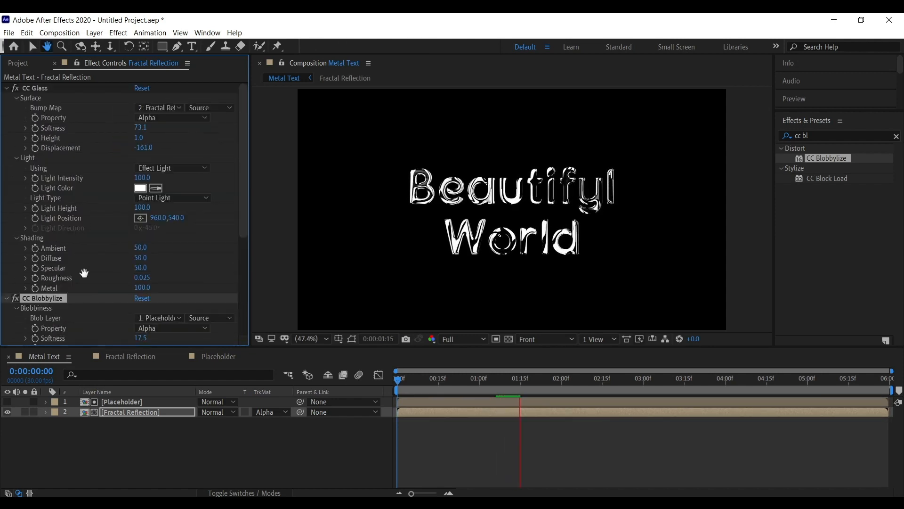
{"action": "scroll", "coordinate": [153, 252], "scroll_direction": "down", "scroll_amount": 3}
{"action": "scroll", "coordinate": [157, 250], "scroll_direction": "up", "scroll_amount": 3}
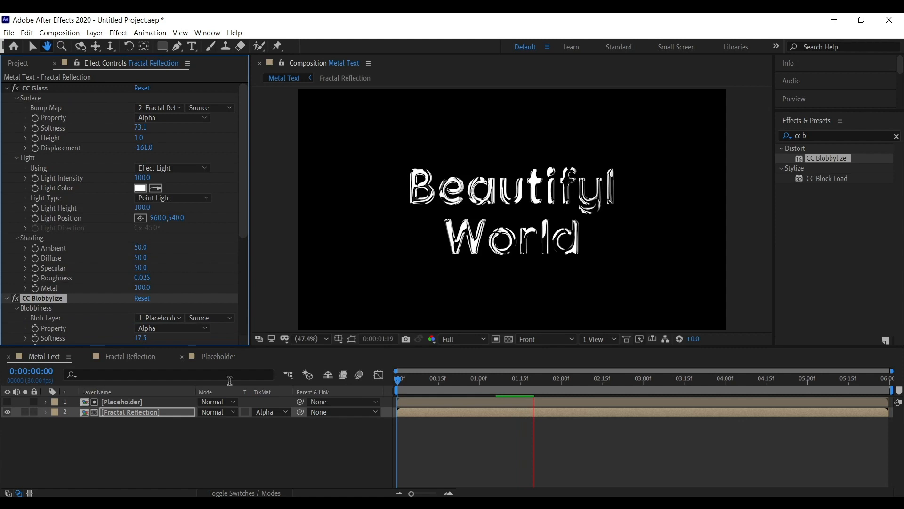
In the Fractal Reflection composition, apply Fast Box Blur with Blur Radius 35 and Repeat Edge Pixels enabled.
{"action": "left_click", "coordinate": [216, 357]}
{"action": "left_click", "coordinate": [126, 356]}
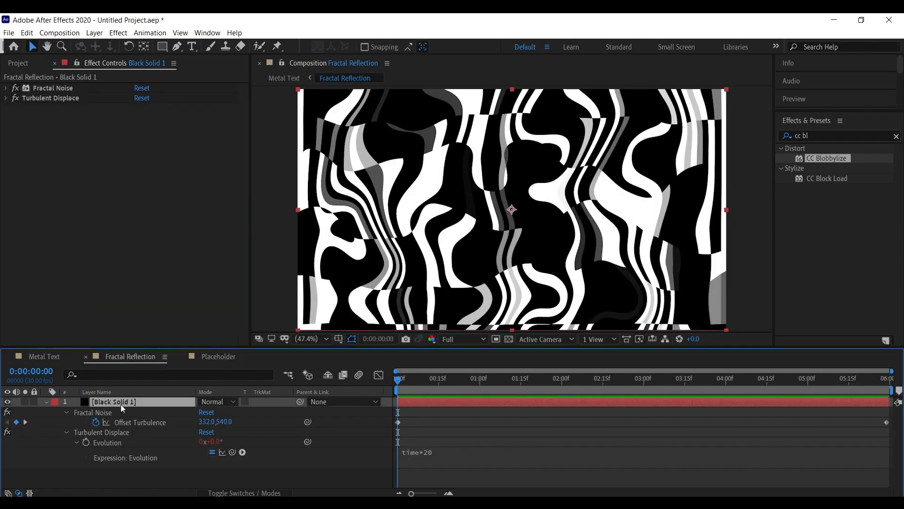
{"action": "left_click", "coordinate": [46, 402]}
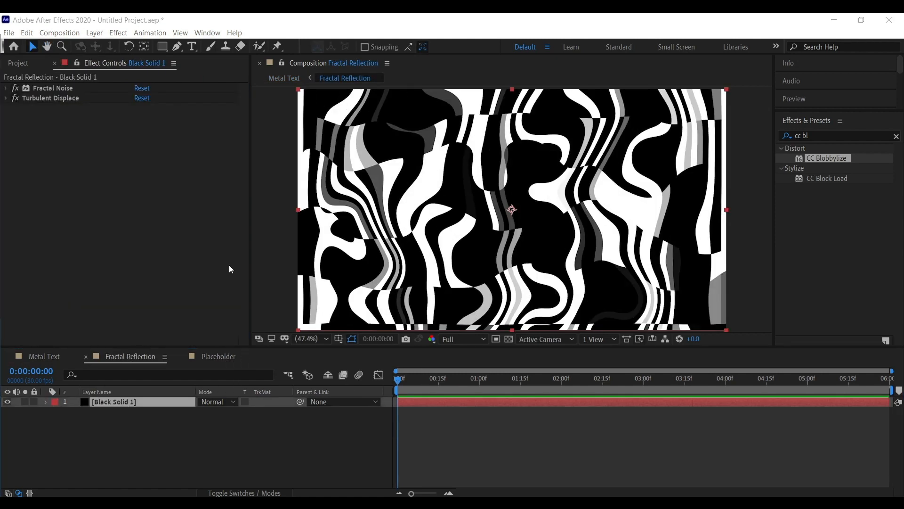
{"action": "left_click", "coordinate": [50, 107]}
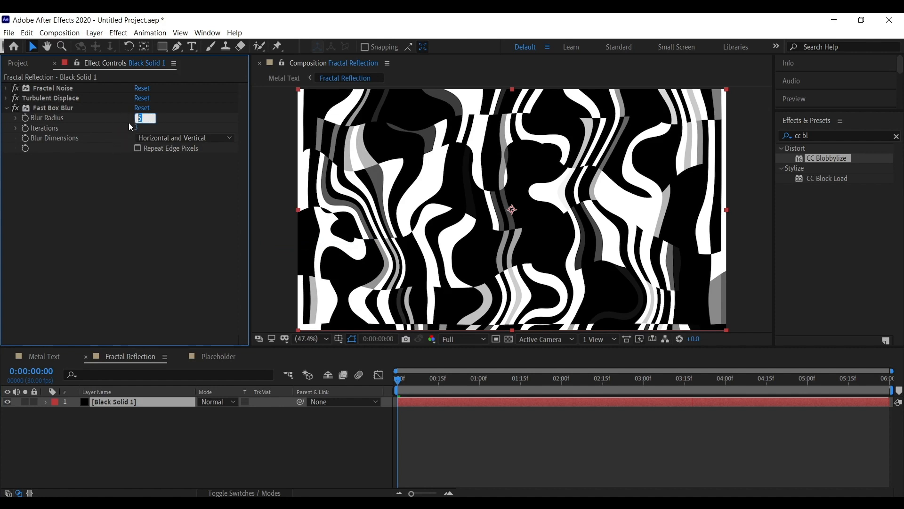
{"action": "type", "text": "35"}
{"action": "key", "text": "Return"}
{"action": "left_click", "coordinate": [138, 149]}
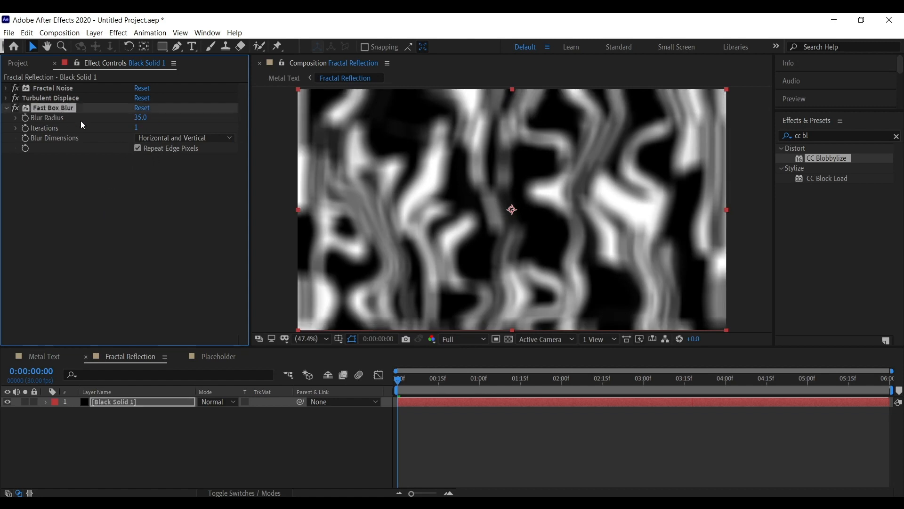
Add a new black solid layer to the Fractal Reflection composition.
{"action": "left_click", "coordinate": [80, 223]}
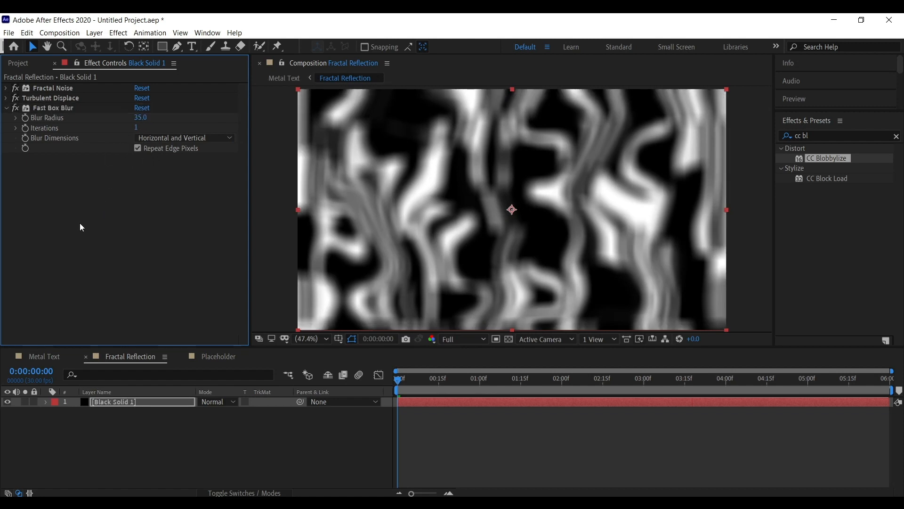
{"action": "left_click", "coordinate": [147, 450]}
{"action": "left_click", "coordinate": [142, 403]}
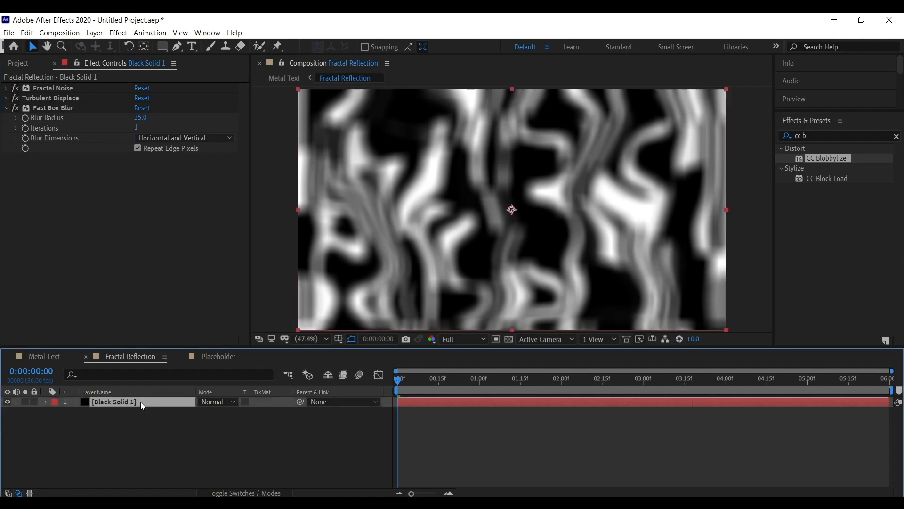
{"action": "right_click", "coordinate": [155, 436]}
{"action": "mouse_move", "coordinate": [215, 322]}
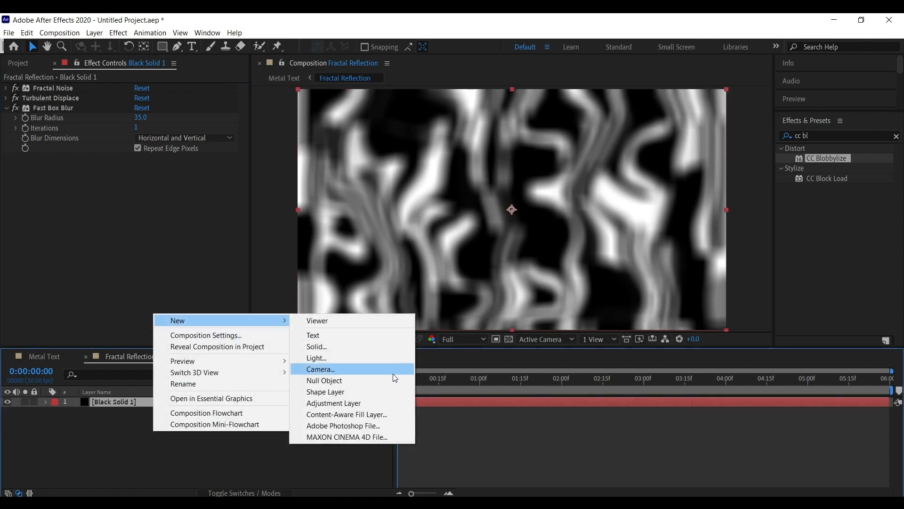
{"action": "left_click", "coordinate": [371, 346]}
{"action": "left_click", "coordinate": [572, 401]}
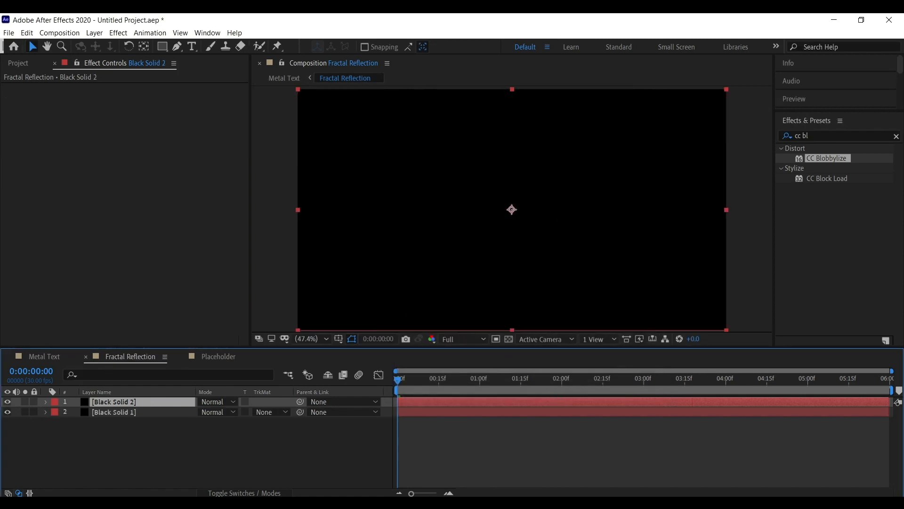
Set the new solid's opacity to 49% and toggle its visibility to compare.
{"action": "key", "text": "t"}
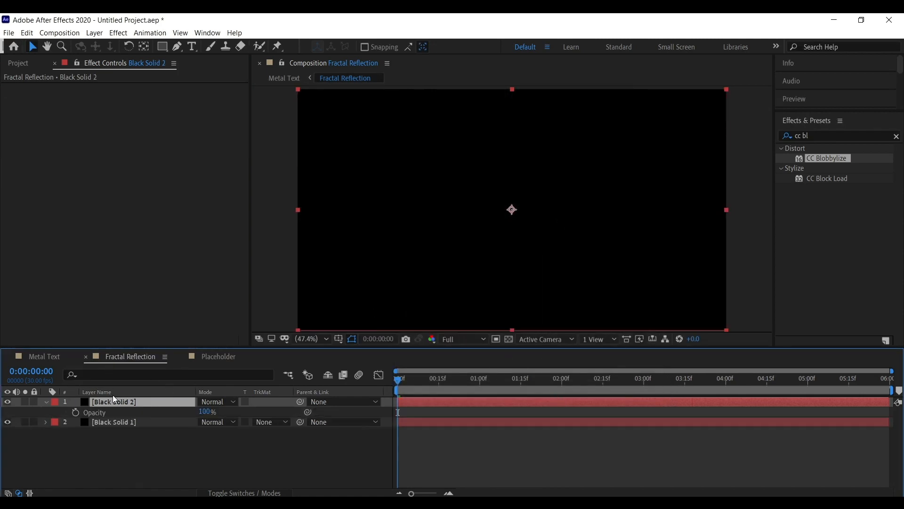
{"action": "left_click_drag", "start_coordinate": [196, 410], "coordinate": [178, 416]}
{"action": "left_click", "coordinate": [161, 449]}
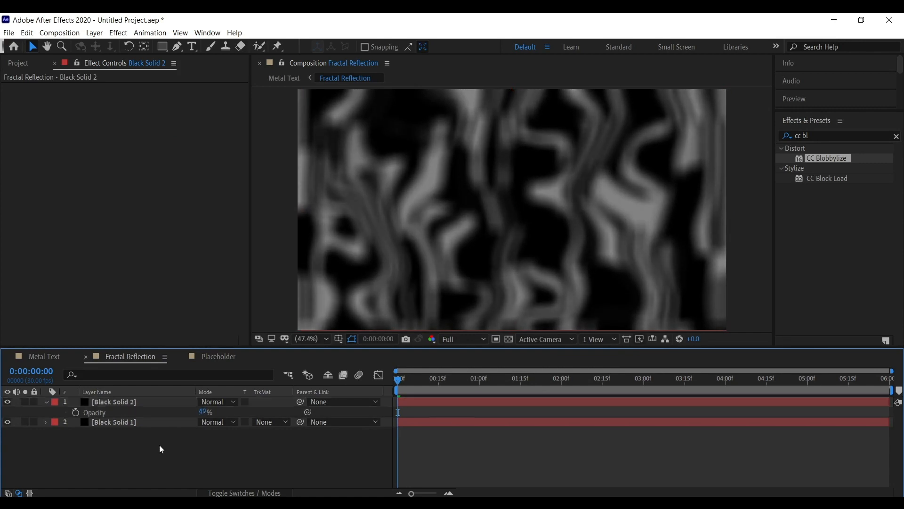
{"action": "left_click", "coordinate": [171, 410]}
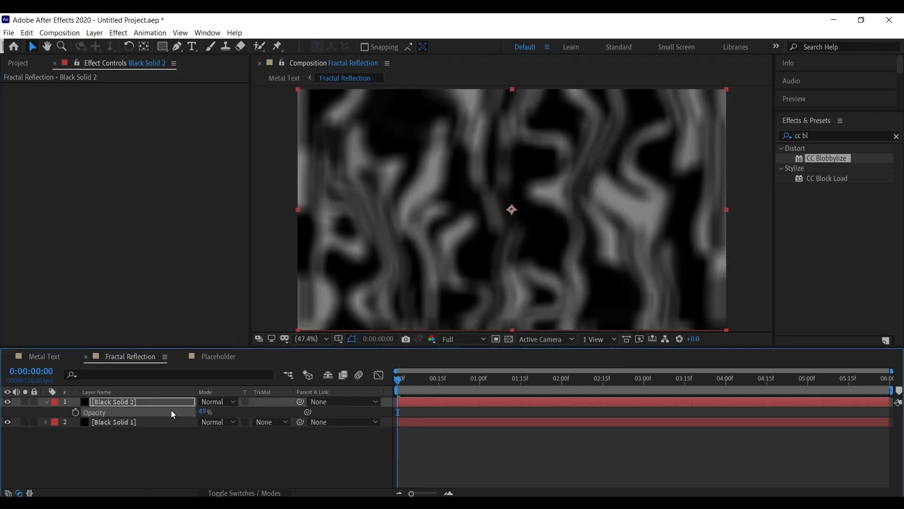
{"action": "left_click", "coordinate": [47, 401]}
{"action": "left_click", "coordinate": [66, 421]}
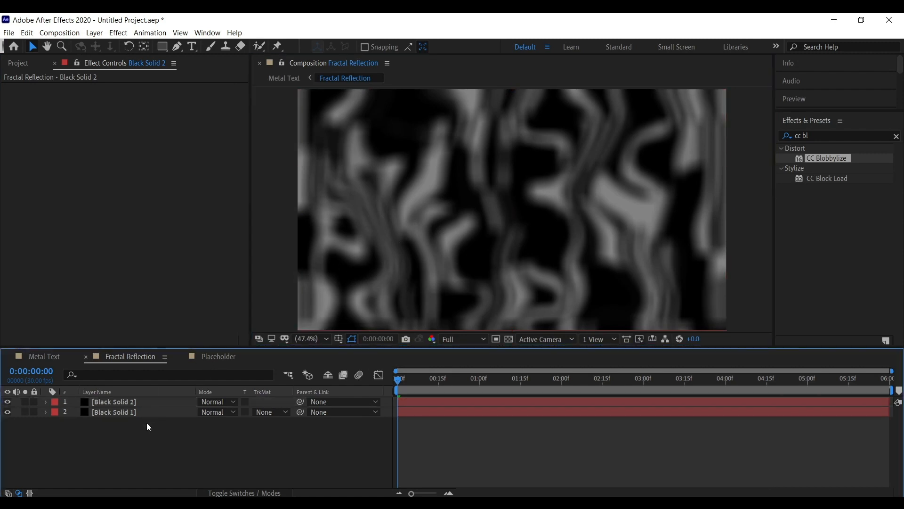
{"action": "left_click", "coordinate": [7, 402]}
{"action": "left_click", "coordinate": [7, 401]}
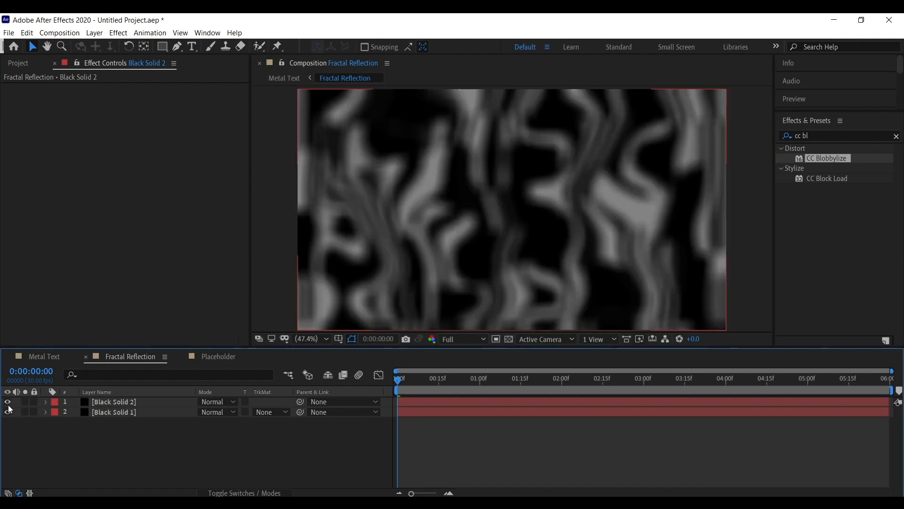
Go to the Metal Text composition, select the Fractal Reflection layer and set CC Glass Softness to 70.7.
{"action": "left_click", "coordinate": [170, 402]}
{"action": "left_click", "coordinate": [288, 376]}
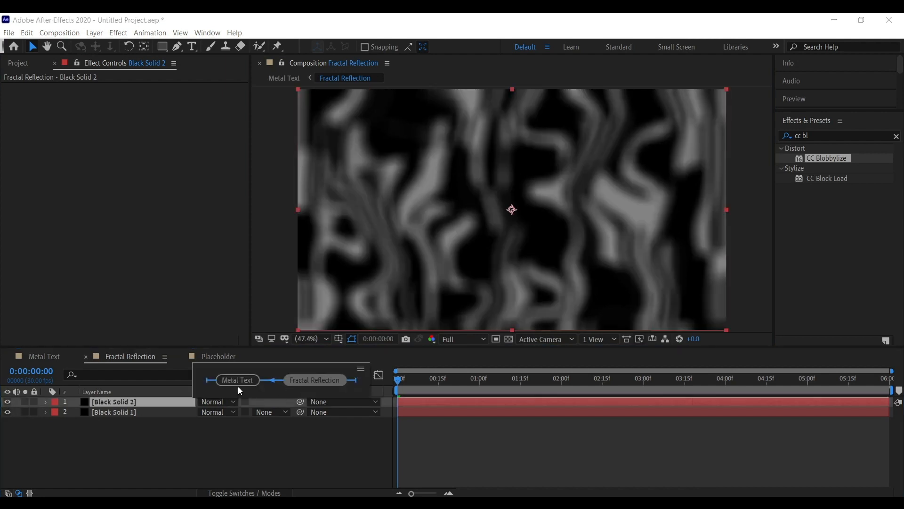
{"action": "left_click", "coordinate": [238, 380]}
{"action": "left_click", "coordinate": [134, 411]}
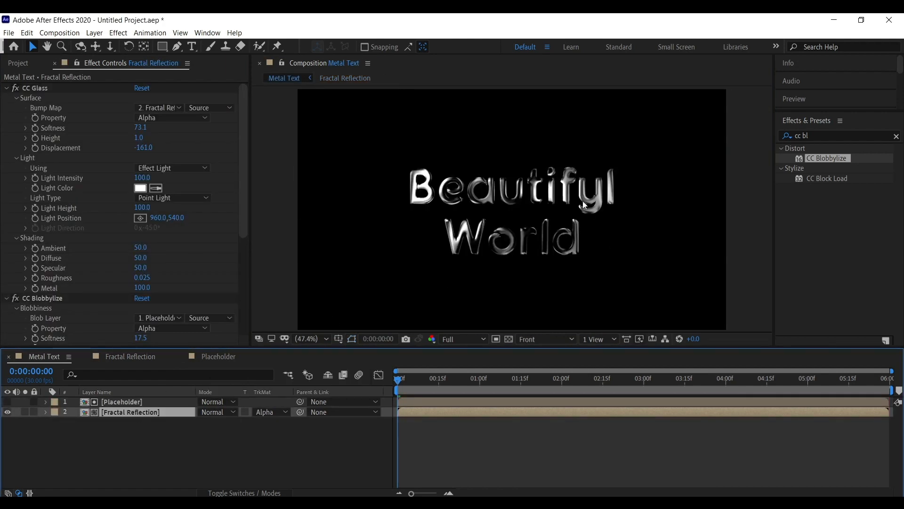
{"action": "left_click", "coordinate": [275, 281]}
{"action": "left_click", "coordinate": [208, 278]}
{"action": "left_click_drag", "start_coordinate": [141, 129], "coordinate": [114, 127]}
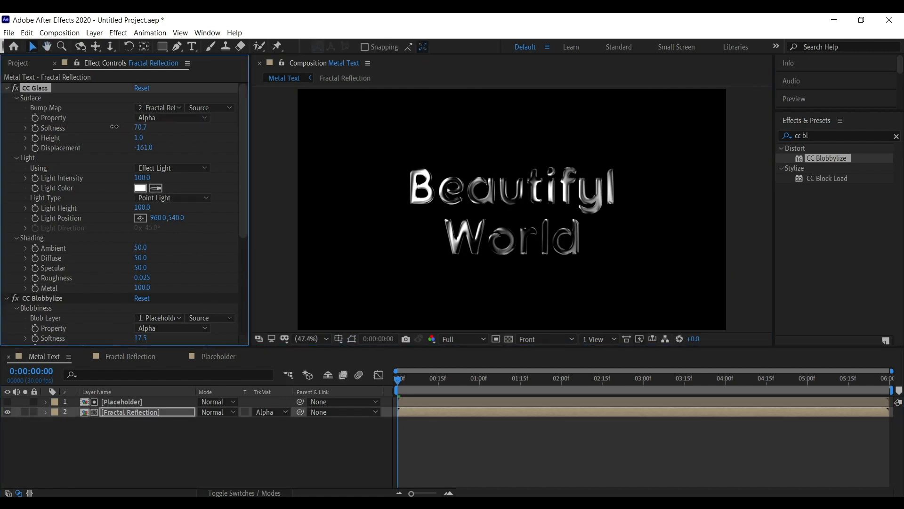
Open the Fractal Reflection composition viewer and dock it beside the Metal Text viewer.
{"action": "left_click", "coordinate": [214, 358]}
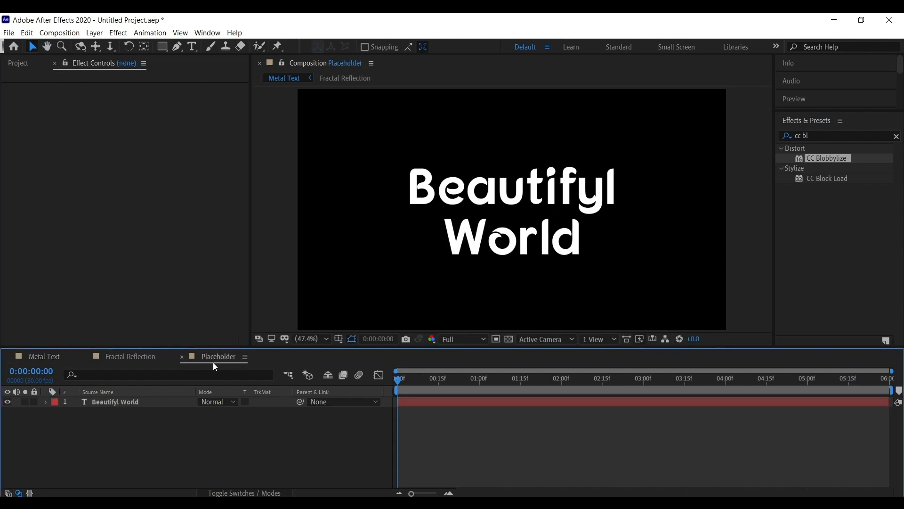
{"action": "left_click", "coordinate": [135, 356]}
{"action": "left_click", "coordinate": [139, 414]}
{"action": "left_click", "coordinate": [145, 404]}
{"action": "left_click", "coordinate": [146, 413]}
{"action": "left_click", "coordinate": [290, 315]}
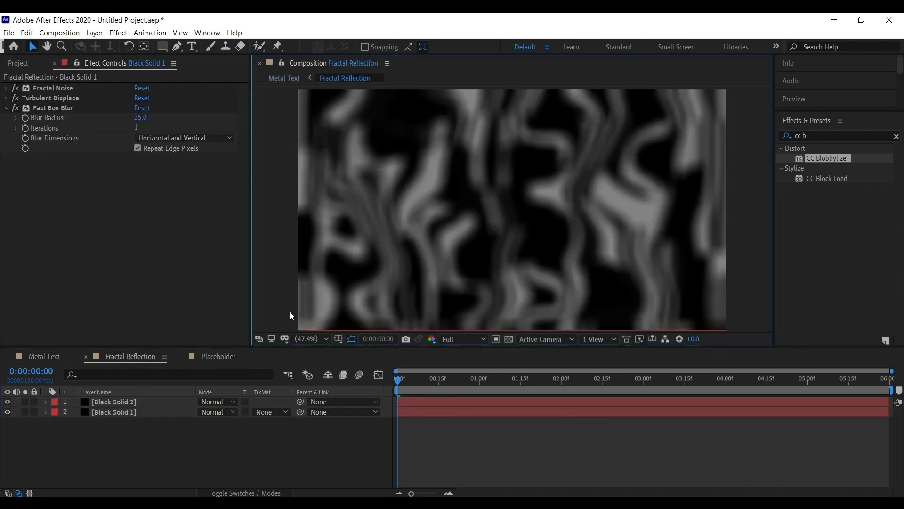
{"action": "left_click_drag", "start_coordinate": [437, 386], "coordinate": [649, 386]}
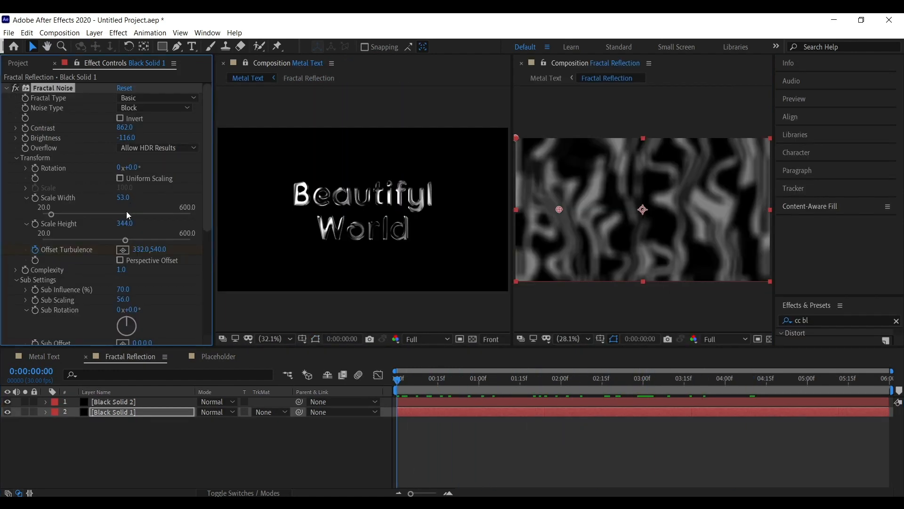
In Black Solid 1's Fractal Noise, set Scale Height to 200, Contrast to 751 and Brightness to -8.0.
{"action": "left_click_drag", "start_coordinate": [127, 200], "coordinate": [48, 231]}
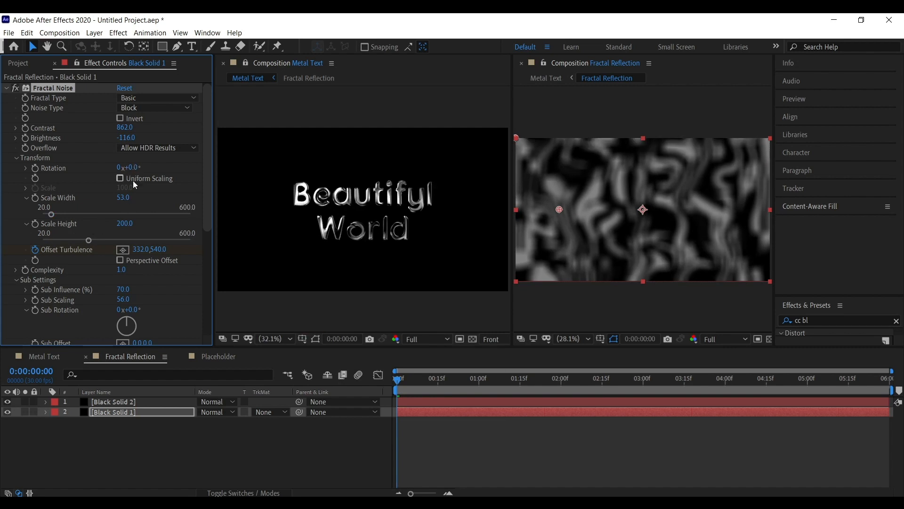
{"action": "left_click_drag", "start_coordinate": [129, 143], "coordinate": [196, 138]}
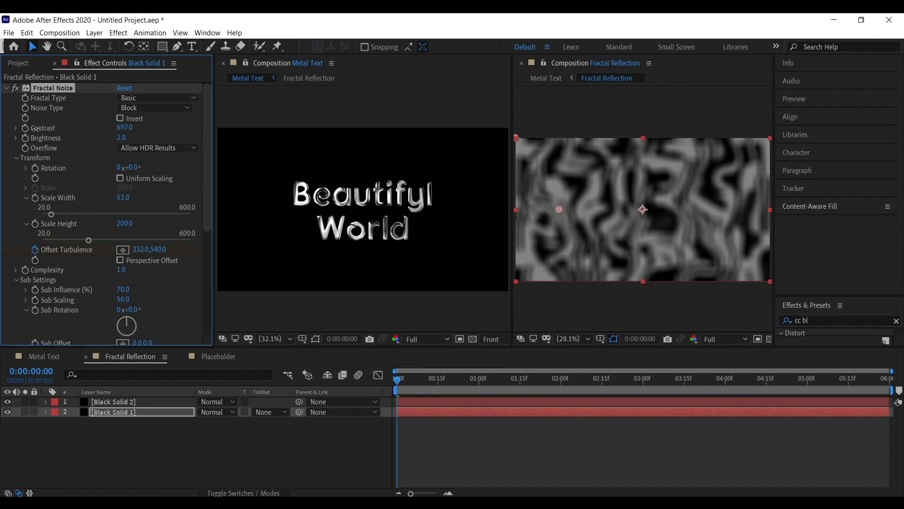
{"action": "left_click_drag", "start_coordinate": [36, 129], "coordinate": [18, 130]}
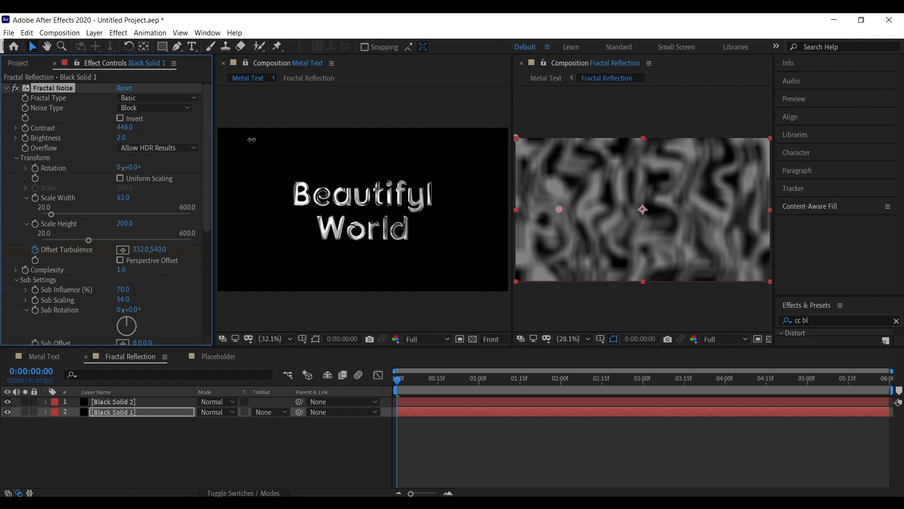
{"action": "left_click_drag", "start_coordinate": [252, 139], "coordinate": [388, 140]}
{"action": "mouse_move", "coordinate": [121, 138]}
{"action": "left_mouse_down"}
{"action": "mouse_move", "coordinate": [157, 137]}
{"action": "mouse_move", "coordinate": [116, 138]}
{"action": "left_mouse_up"}
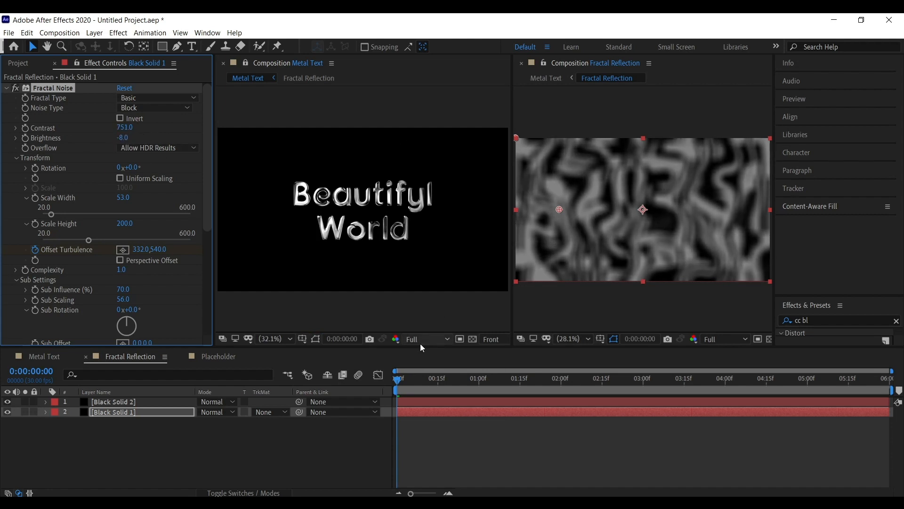
Preview the Fractal Reflection animation from the start while browsing Black Solid 1's effects.
{"action": "left_click", "coordinate": [431, 379]}
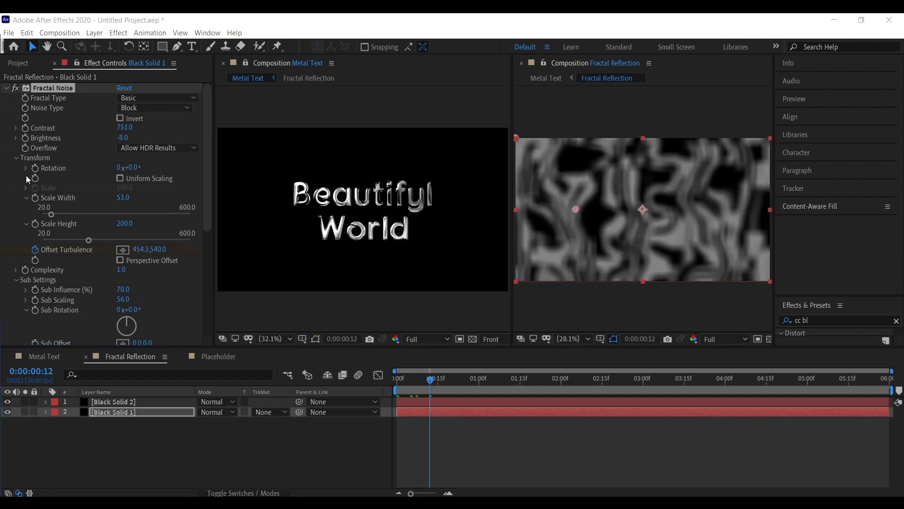
{"action": "scroll", "coordinate": [142, 283], "scroll_direction": "down", "scroll_amount": 5}
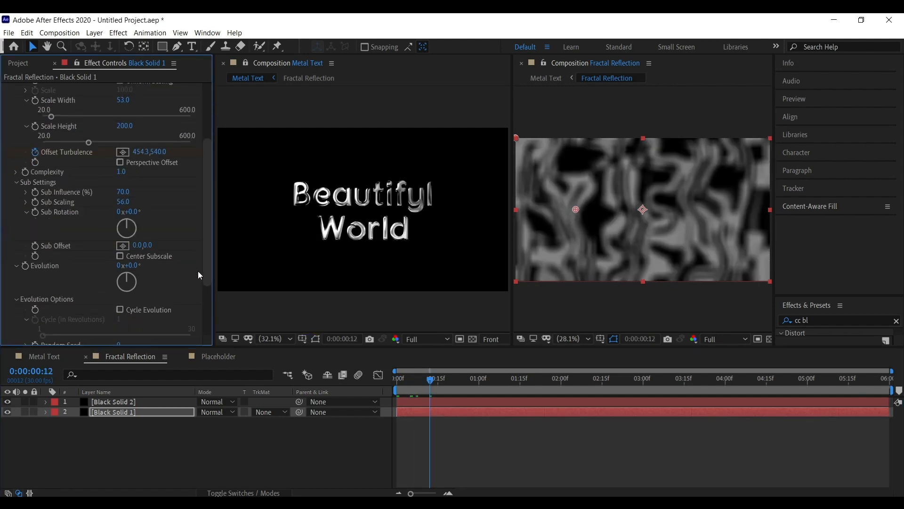
{"action": "left_click", "coordinate": [165, 412]}
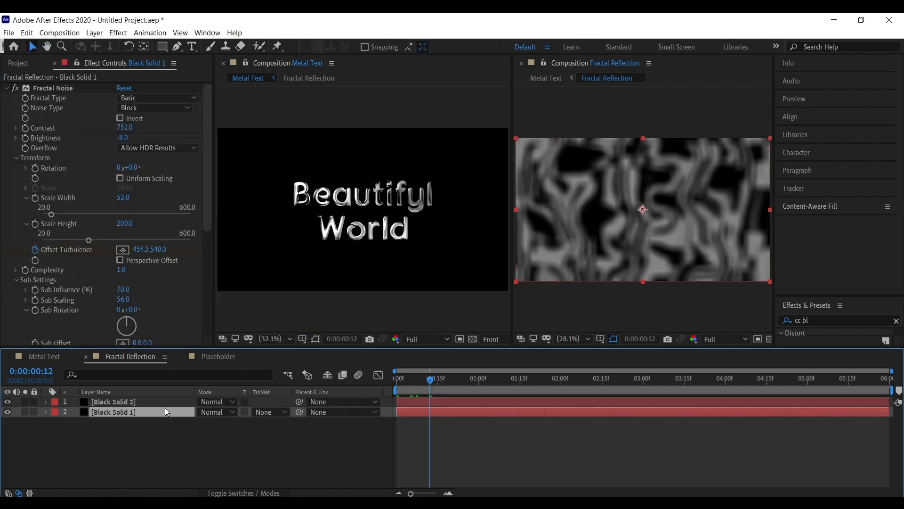
{"action": "left_click", "coordinate": [67, 95]}
{"action": "key", "text": "Home"}
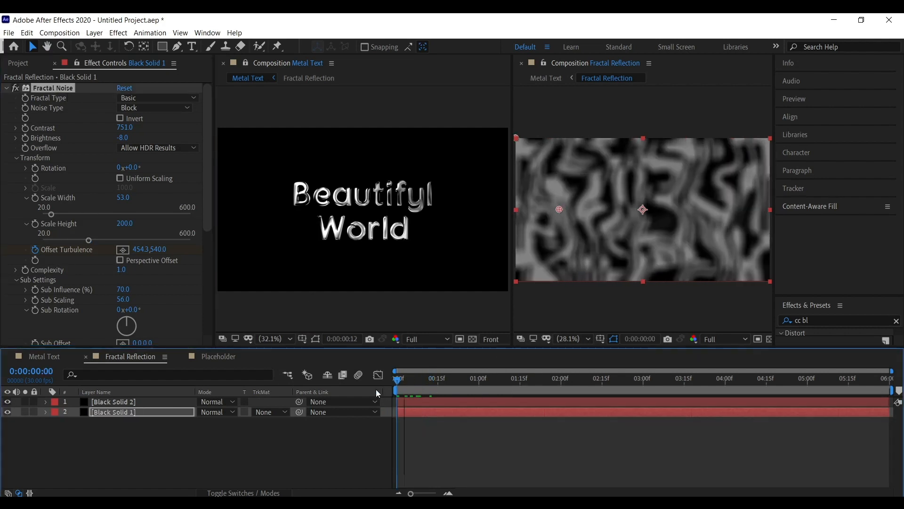
{"action": "key", "text": "space"}
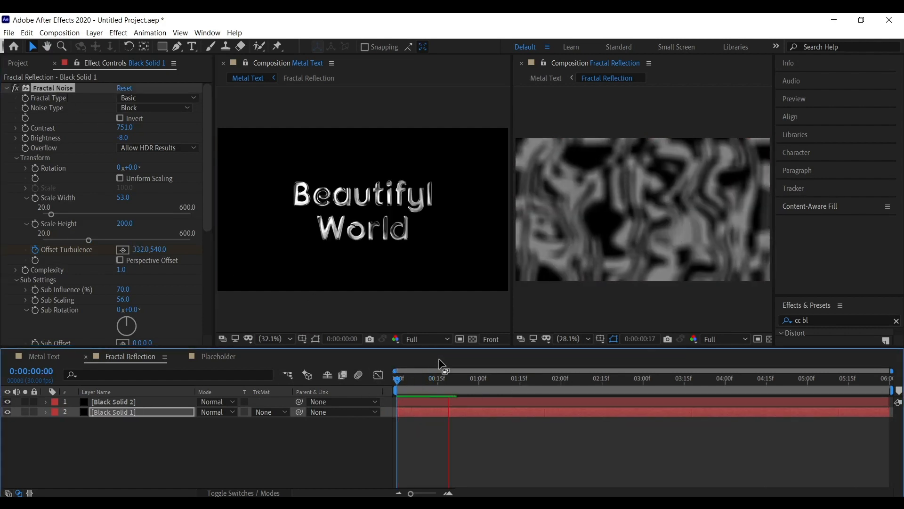
{"action": "left_click_drag", "start_coordinate": [60, 264], "coordinate": [66, 97]}
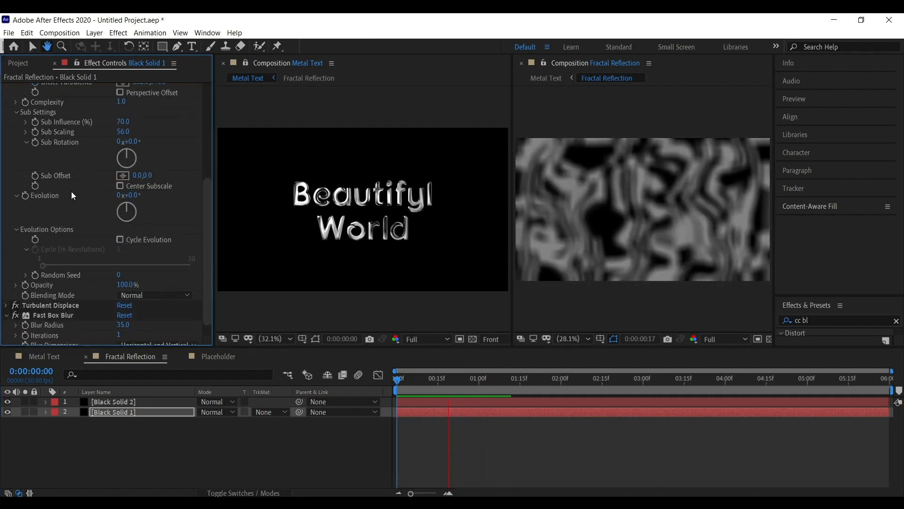
{"action": "left_click_drag", "start_coordinate": [73, 194], "coordinate": [89, 147]}
{"action": "left_click_drag", "start_coordinate": [424, 382], "coordinate": [416, 391]}
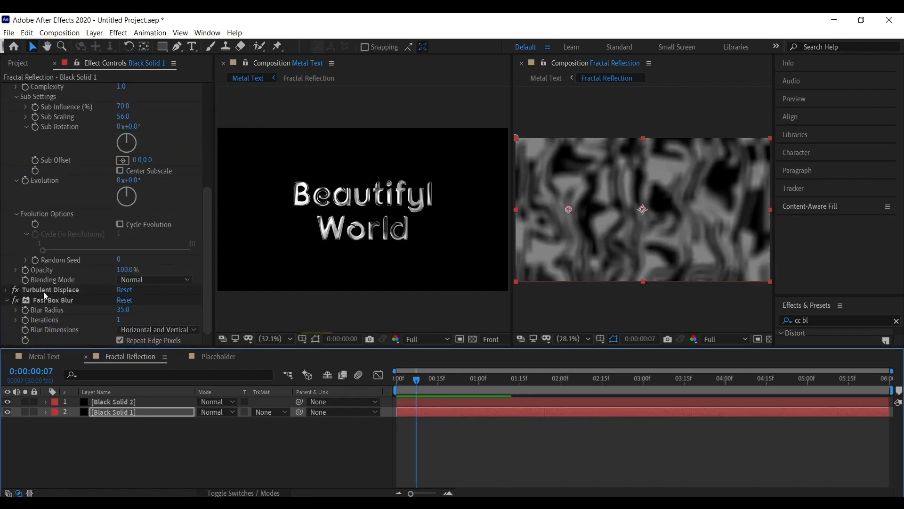
{"action": "middle_click", "coordinate": [41, 292]}
Change the Turbulent Displace Evolution expression on Black Solid 1 to time*1.
{"action": "left_click", "coordinate": [7, 290]}
{"action": "scroll", "coordinate": [56, 259], "scroll_direction": "down", "scroll_amount": 4}
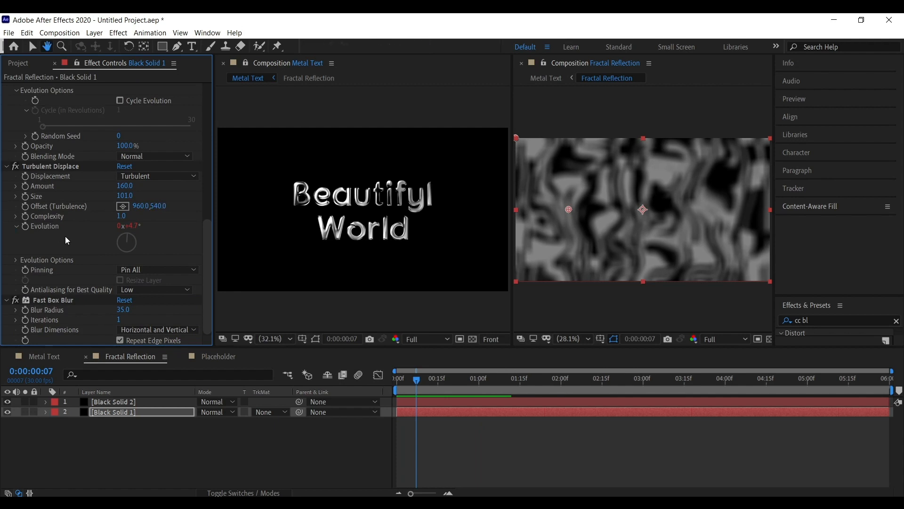
{"action": "left_click", "coordinate": [96, 414]}
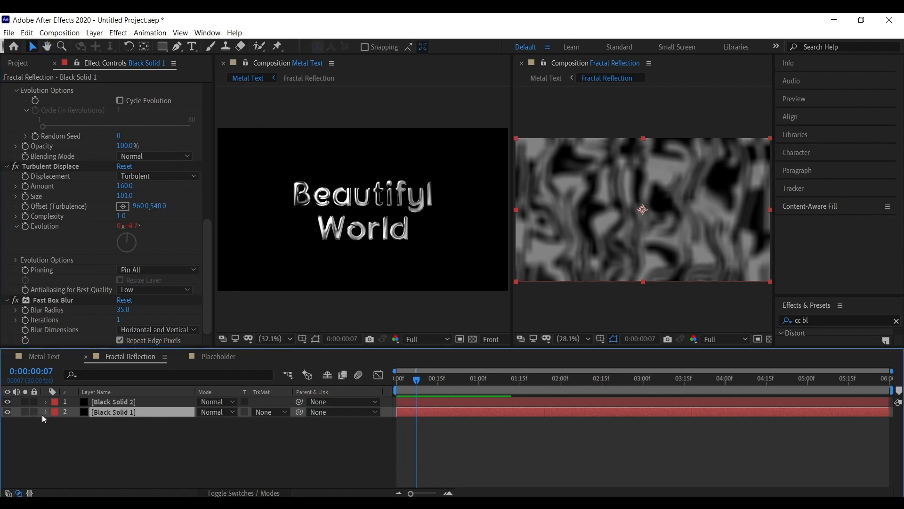
{"action": "left_click", "coordinate": [45, 412]}
{"action": "left_click_drag", "start_coordinate": [93, 437], "coordinate": [80, 425]}
{"action": "left_click_drag", "start_coordinate": [94, 454], "coordinate": [102, 367]}
{"action": "left_click_drag", "start_coordinate": [100, 474], "coordinate": [102, 389]}
{"action": "left_click_drag", "start_coordinate": [111, 456], "coordinate": [116, 397]}
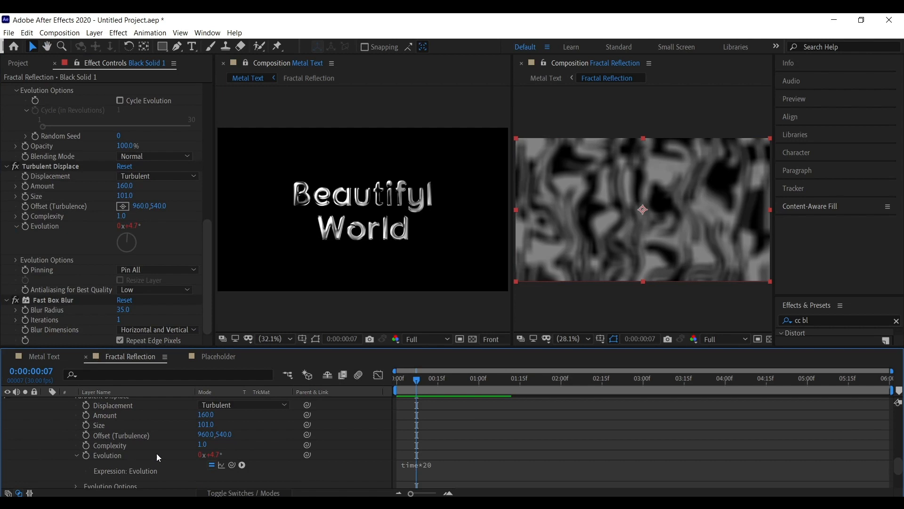
{"action": "left_click", "coordinate": [441, 464]}
{"action": "type", "text": "1"}
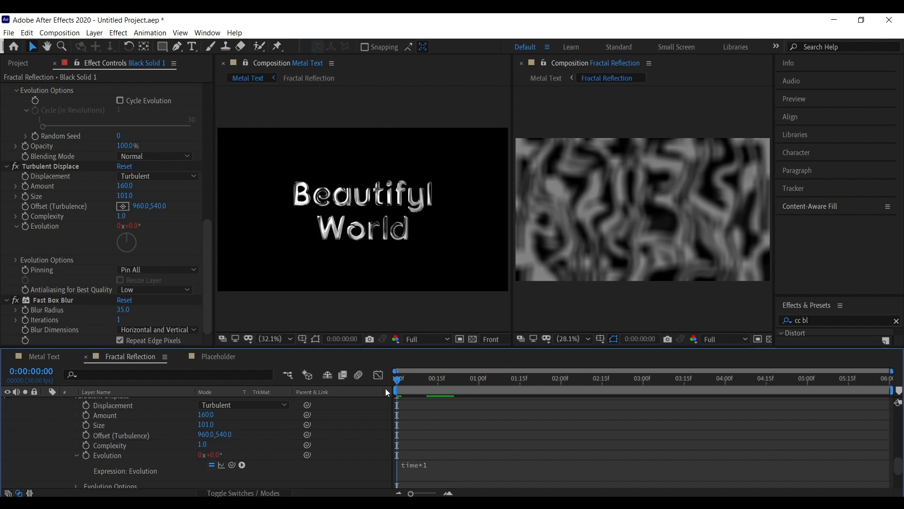
Back in Metal Text, set CC Glass Softness to 67.3 and Displacement to -112.0.
{"action": "left_click", "coordinate": [535, 78]}
{"action": "left_click", "coordinate": [32, 92]}
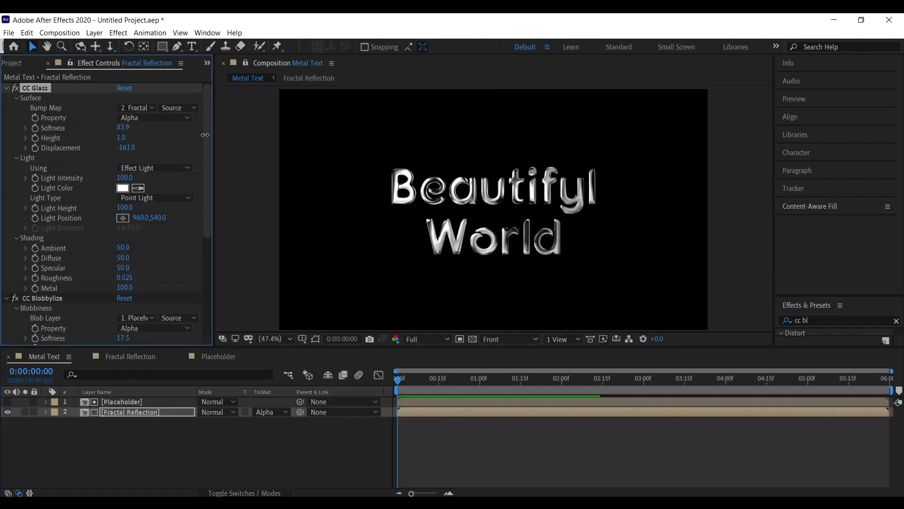
{"action": "left_click_drag", "start_coordinate": [127, 147], "coordinate": [160, 166]}
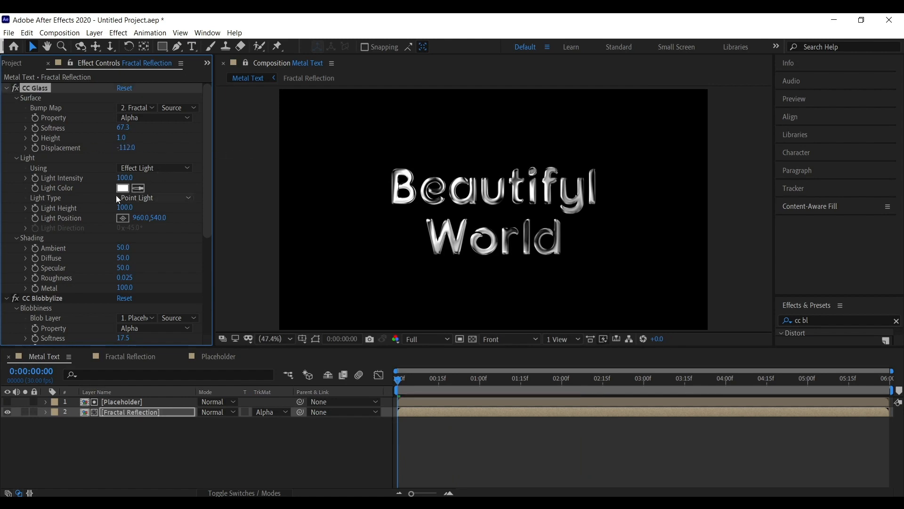
Set CC Glass Light Intensity to 73.0 and Ambient to 17.0.
{"action": "left_click_drag", "start_coordinate": [71, 177], "coordinate": [95, 175]}
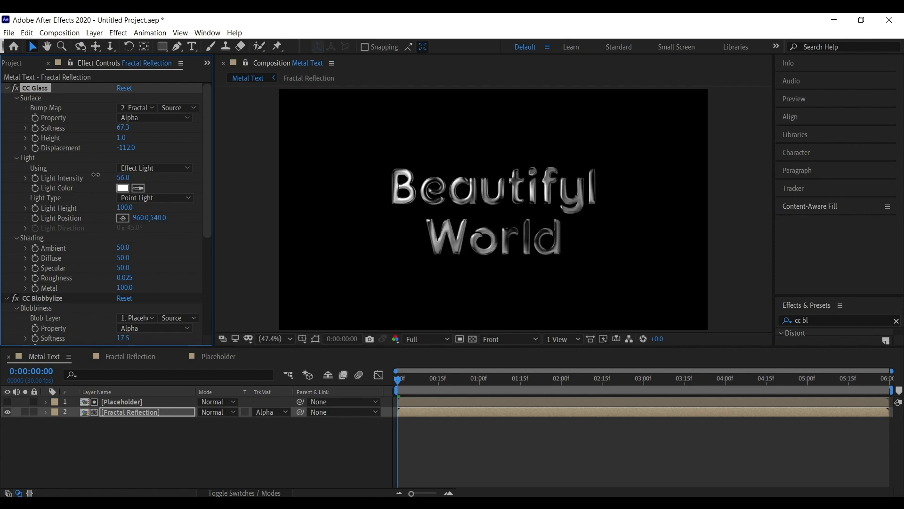
{"action": "left_click", "coordinate": [134, 182]}
{"action": "left_click_drag", "start_coordinate": [123, 177], "coordinate": [133, 177]}
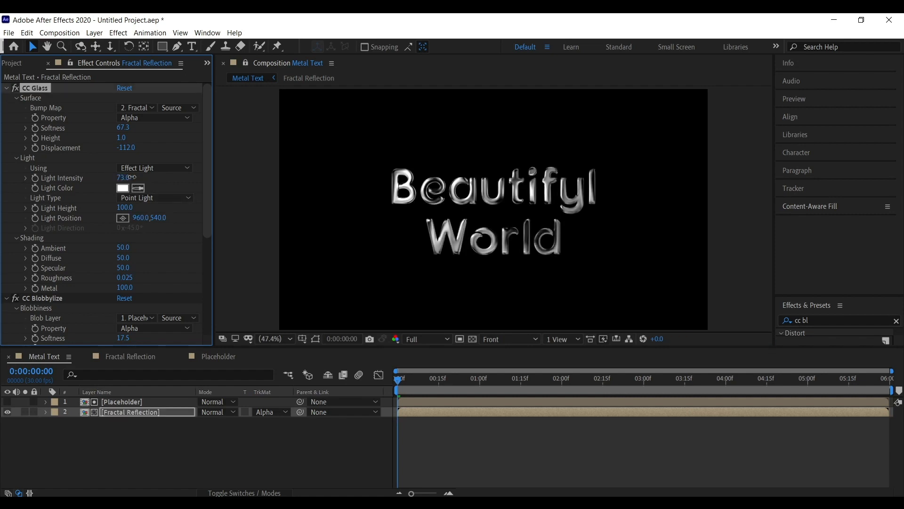
{"action": "left_click_drag", "start_coordinate": [94, 246], "coordinate": [100, 246]}
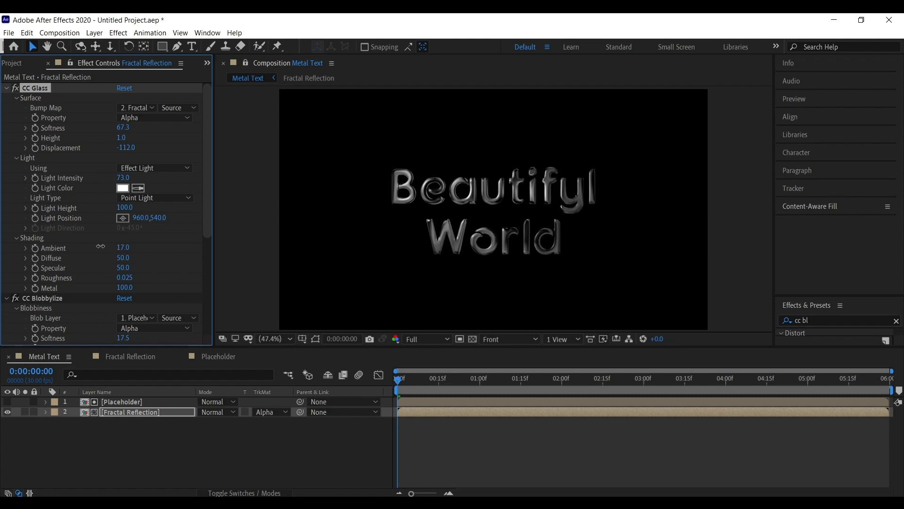
Set CC Blobbylize Ambient to 105, Diffuse to 77, Roughness to 0.085 and Metal to 61, then play the preview.
{"action": "scroll", "coordinate": [125, 292], "scroll_direction": "down", "scroll_amount": 5}
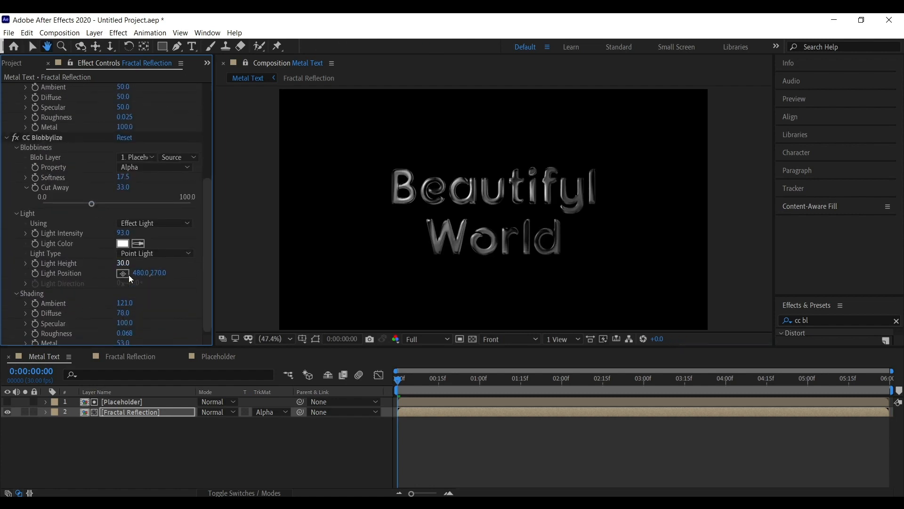
{"action": "mouse_move", "coordinate": [124, 305]}
{"action": "left_mouse_down"}
{"action": "mouse_move", "coordinate": [64, 305]}
{"action": "mouse_move", "coordinate": [141, 311]}
{"action": "mouse_move", "coordinate": [106, 300]}
{"action": "left_mouse_up"}
{"action": "left_click", "coordinate": [168, 235]}
{"action": "scroll", "coordinate": [168, 235], "scroll_direction": "down", "scroll_amount": 1}
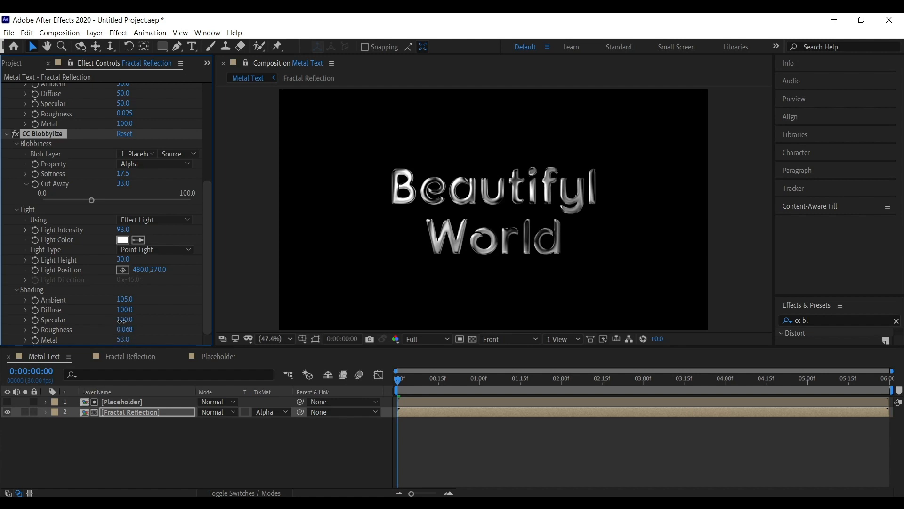
{"action": "mouse_move", "coordinate": [125, 310]}
{"action": "left_mouse_down"}
{"action": "mouse_move", "coordinate": [100, 312]}
{"action": "mouse_move", "coordinate": [111, 311]}
{"action": "mouse_move", "coordinate": [91, 330]}
{"action": "mouse_move", "coordinate": [125, 330]}
{"action": "left_mouse_up"}
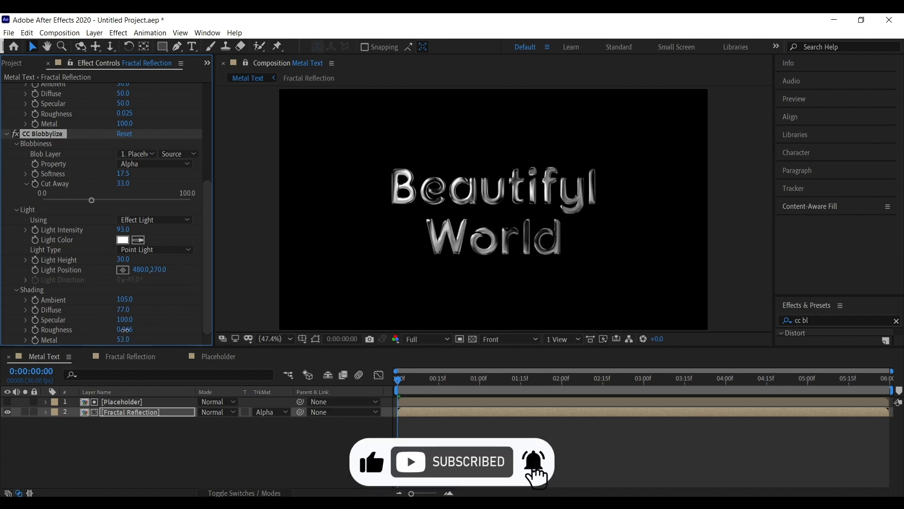
{"action": "scroll", "coordinate": [142, 337], "scroll_direction": "up", "scroll_amount": 5}
{"action": "scroll", "coordinate": [157, 345], "scroll_direction": "down", "scroll_amount": 5}
{"action": "left_click_drag", "start_coordinate": [117, 341], "coordinate": [128, 340]}
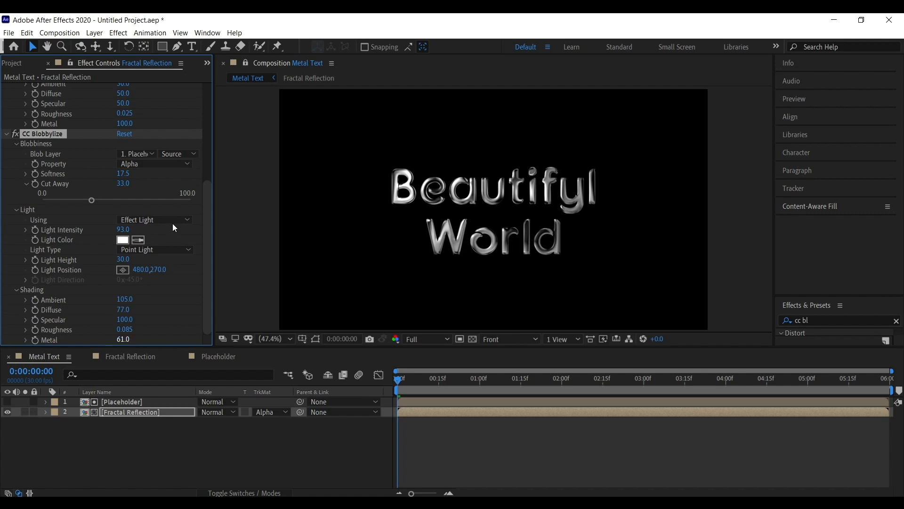
{"action": "scroll", "coordinate": [174, 228], "scroll_direction": "up", "scroll_amount": 7}
{"action": "key", "text": "space"}
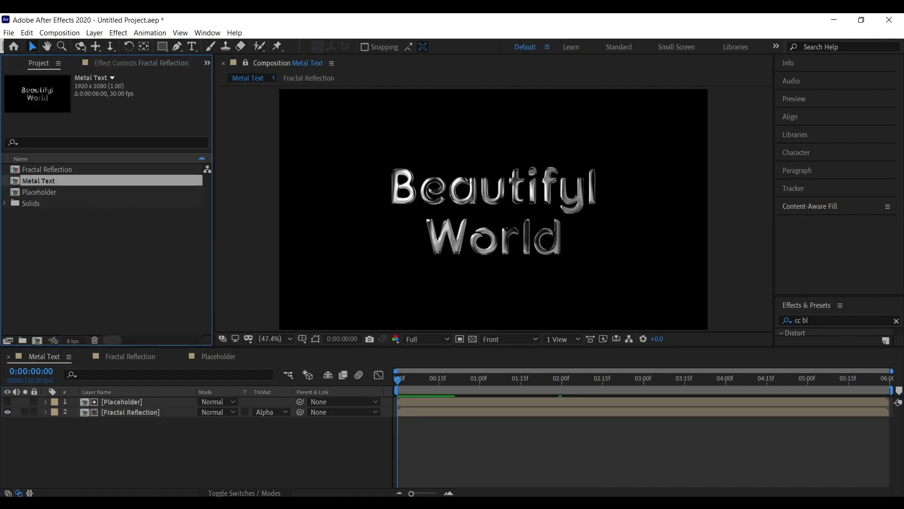
Nest Metal Text in a new composition, Metal Text 2, and make the layer 3D.
{"action": "key", "text": "ctrl+n"}
{"action": "left_click_drag", "start_coordinate": [58, 182], "coordinate": [37, 341]}
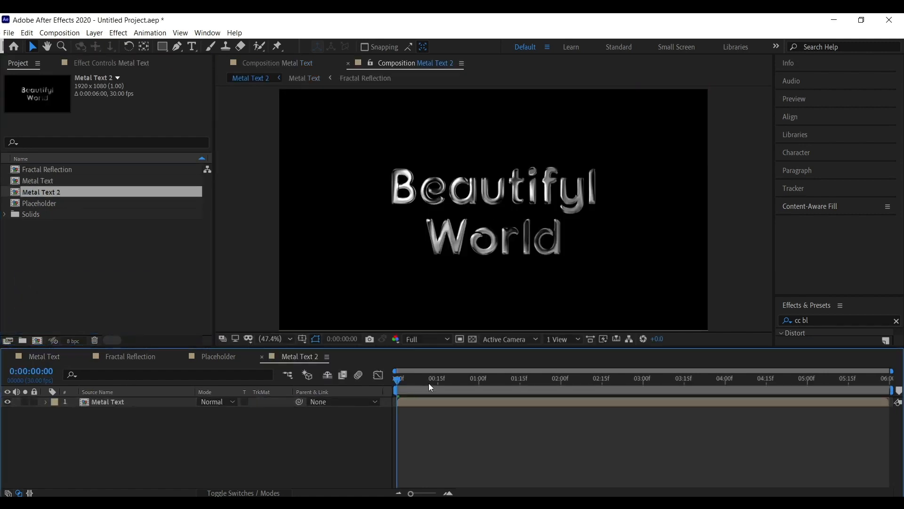
{"action": "key", "text": "F4"}
{"action": "left_click", "coordinate": [264, 402]}
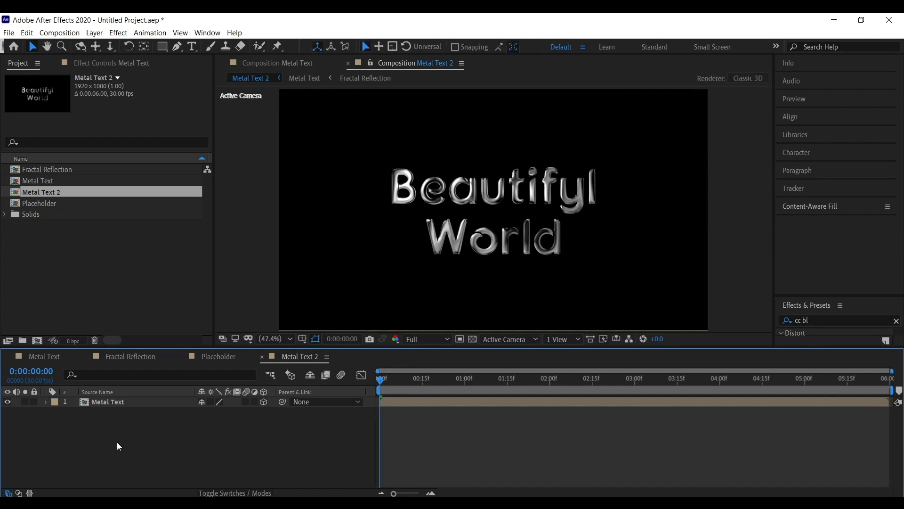
Add a new camera to Metal Text 2 and reveal its Position property.
{"action": "right_click", "coordinate": [150, 434]}
{"action": "mouse_move", "coordinate": [195, 318]}
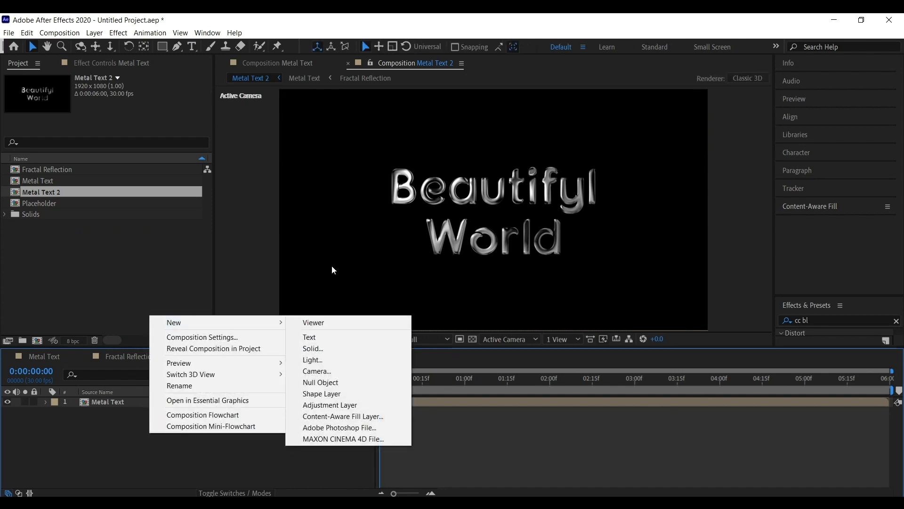
{"action": "left_click", "coordinate": [314, 371]}
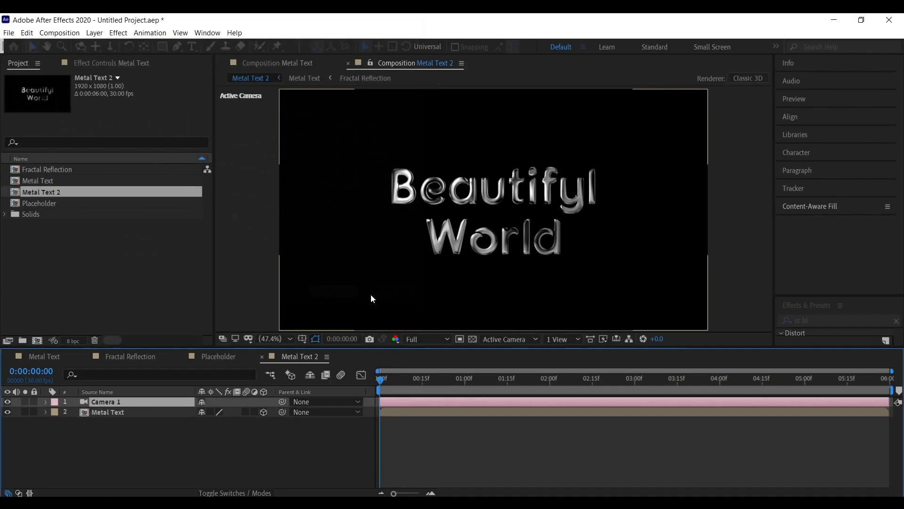
{"action": "key", "text": "p"}
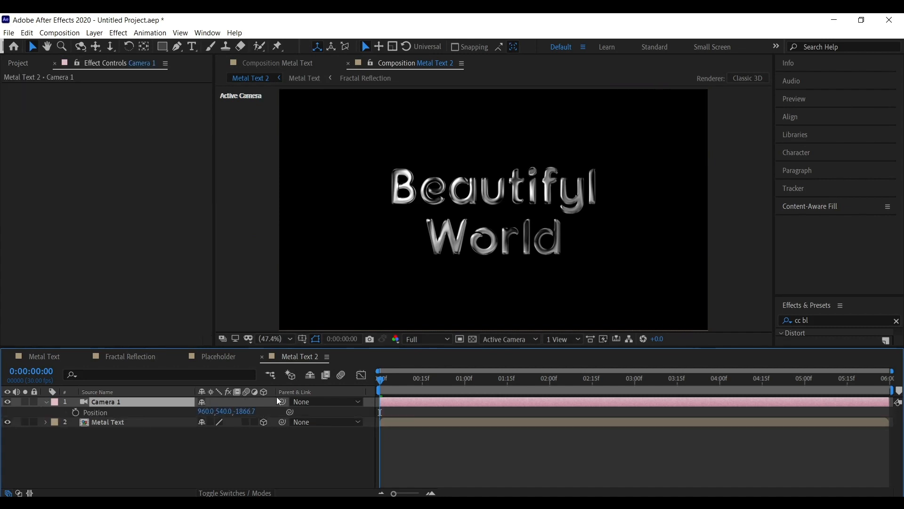
Set a starting Position keyframe on the camera and switch the viewer to a two-view layout.
{"action": "left_click", "coordinate": [77, 413]}
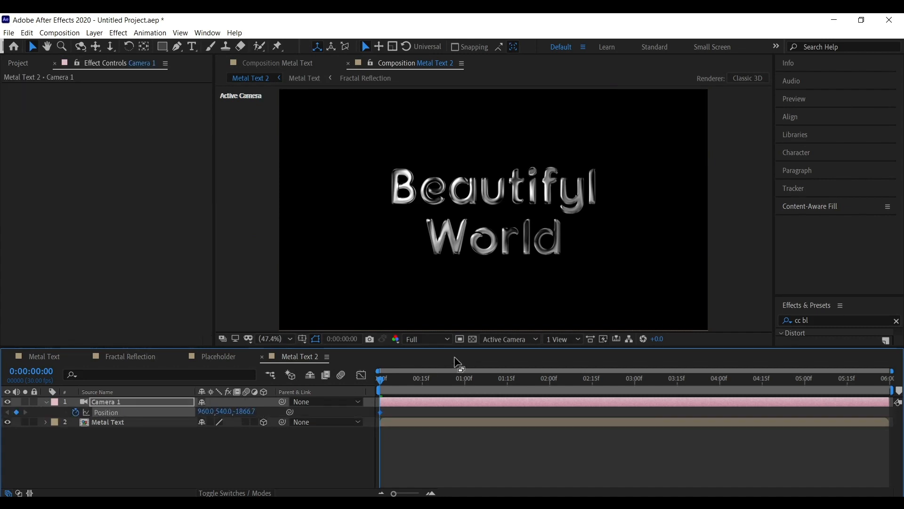
{"action": "left_click", "coordinate": [572, 340]}
{"action": "left_click", "coordinate": [568, 366]}
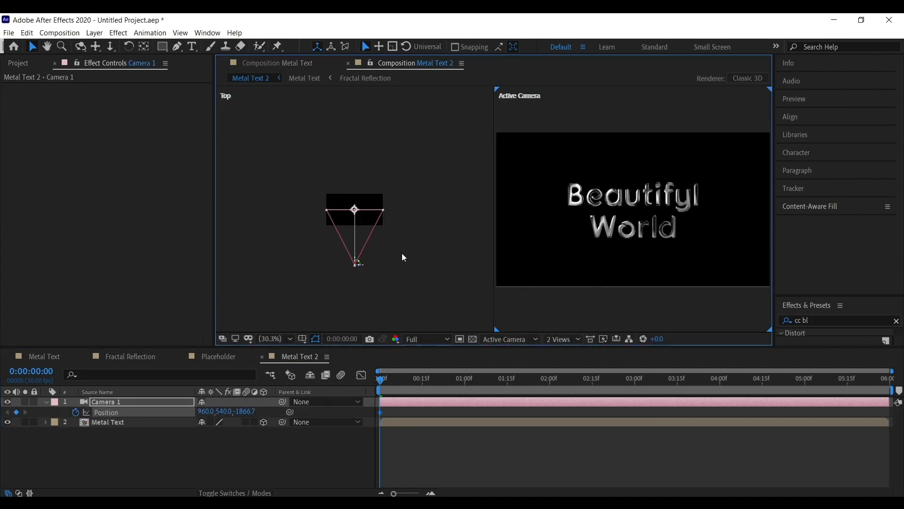
Pull the camera back in the Top view to about -2795 on z at the first frame.
{"action": "key", "text": "h"}
{"action": "key", "text": "v"}
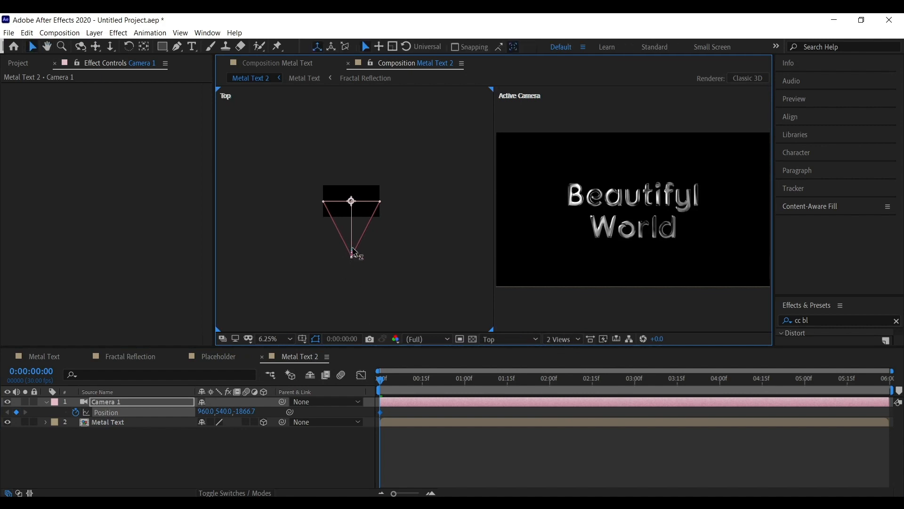
{"action": "mouse_move", "coordinate": [352, 254]}
{"action": "left_mouse_down"}
{"action": "mouse_move", "coordinate": [357, 289]}
{"action": "mouse_move", "coordinate": [348, 251]}
{"action": "left_mouse_up"}
Keyframe the camera closer at 1 second, then move it to about -1483 on z at the last frame.
{"action": "left_click", "coordinate": [465, 389]}
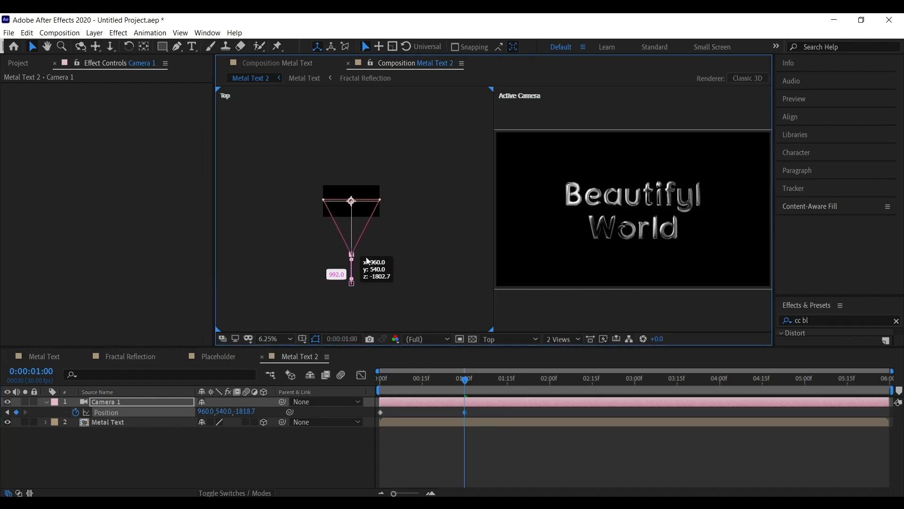
{"action": "left_click_drag", "start_coordinate": [482, 415], "coordinate": [441, 414]}
{"action": "left_click_drag", "start_coordinate": [465, 379], "coordinate": [888, 381]}
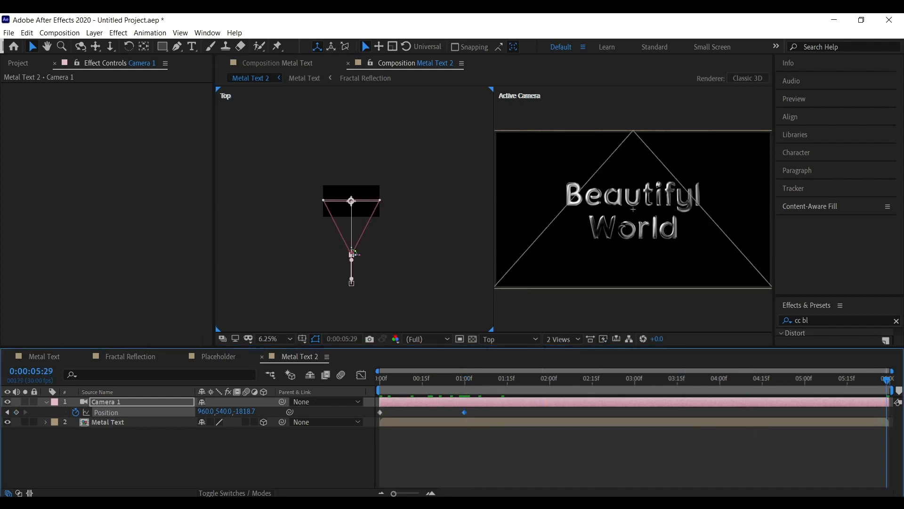
{"action": "left_click_drag", "start_coordinate": [351, 252], "coordinate": [353, 238]}
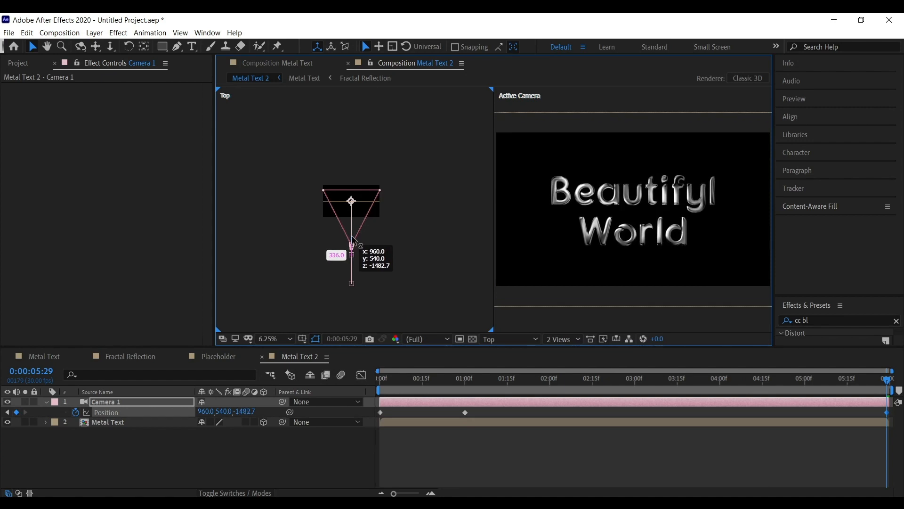
Preview the camera move and apply Easy Ease to all of its Position keyframes.
{"action": "key", "text": "Home"}
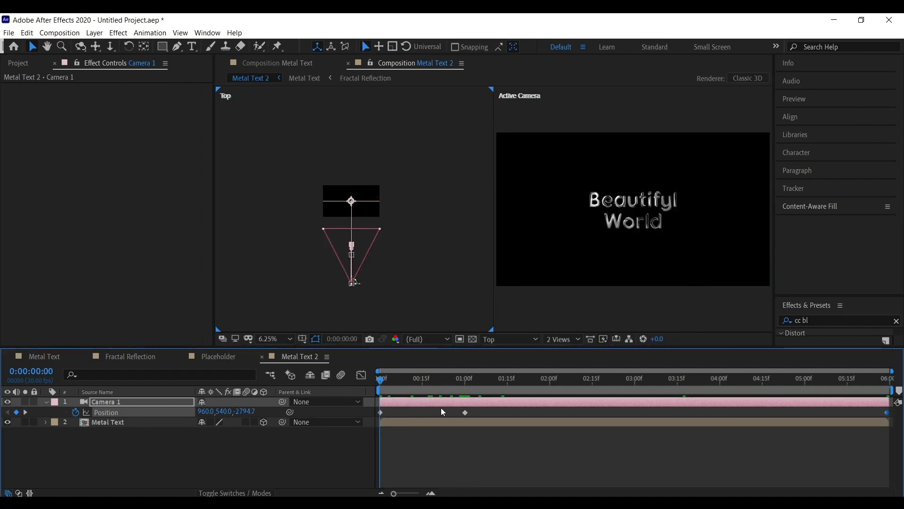
{"action": "key", "text": "space"}
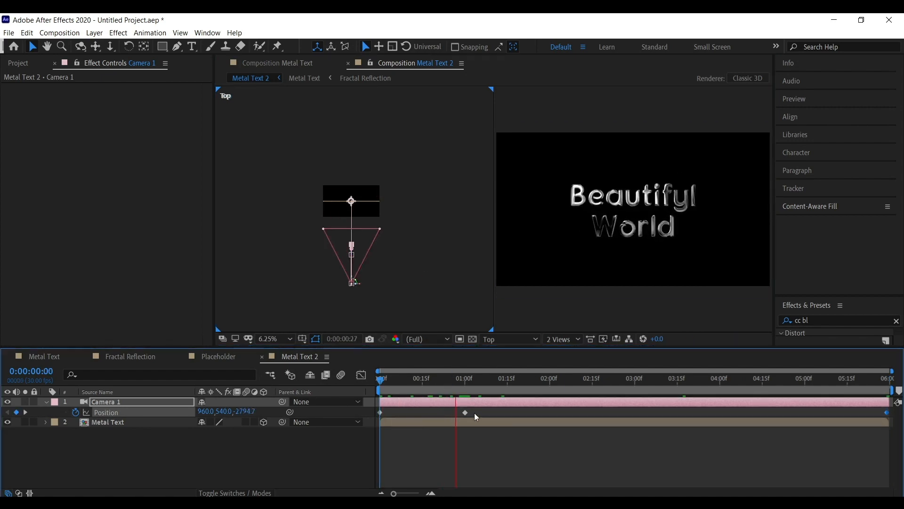
{"action": "left_click_drag", "start_coordinate": [378, 410], "coordinate": [891, 418]}
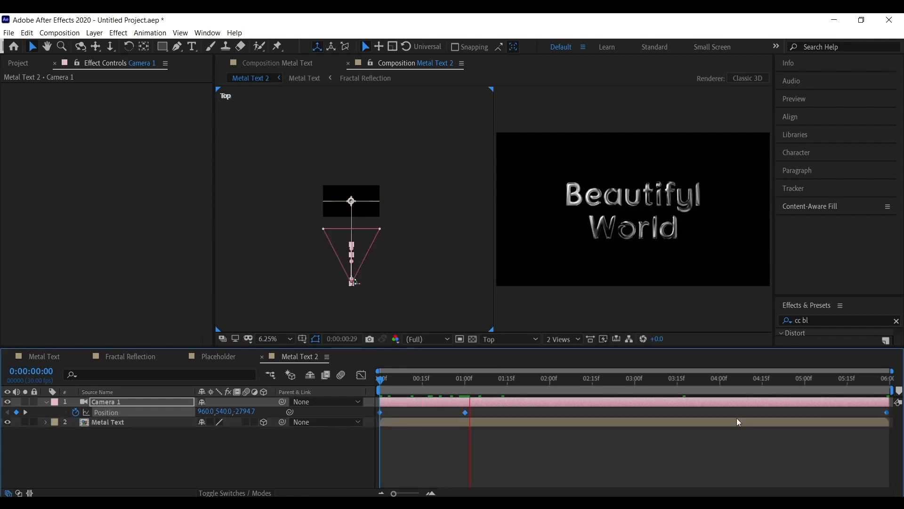
{"action": "key", "text": "F9"}
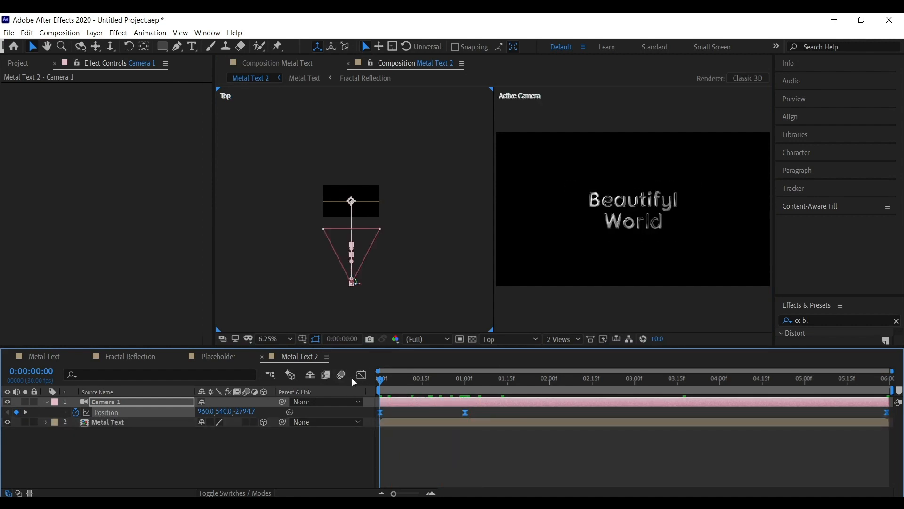
In the Graph Editor, stretch the speed handles of the 1-second keyframe to smooth the camera's deceleration.
{"action": "left_click", "coordinate": [361, 376]}
{"action": "left_click", "coordinate": [465, 465]}
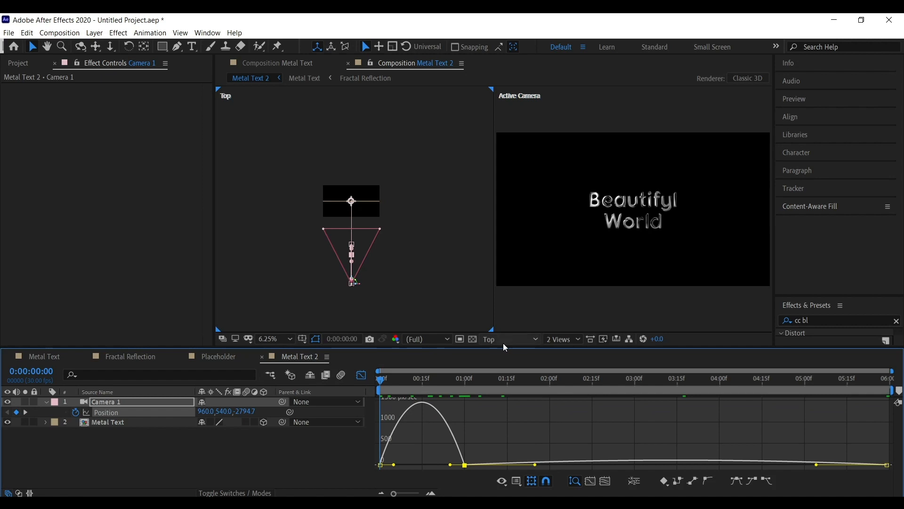
{"action": "left_click_drag", "start_coordinate": [505, 348], "coordinate": [492, 257]}
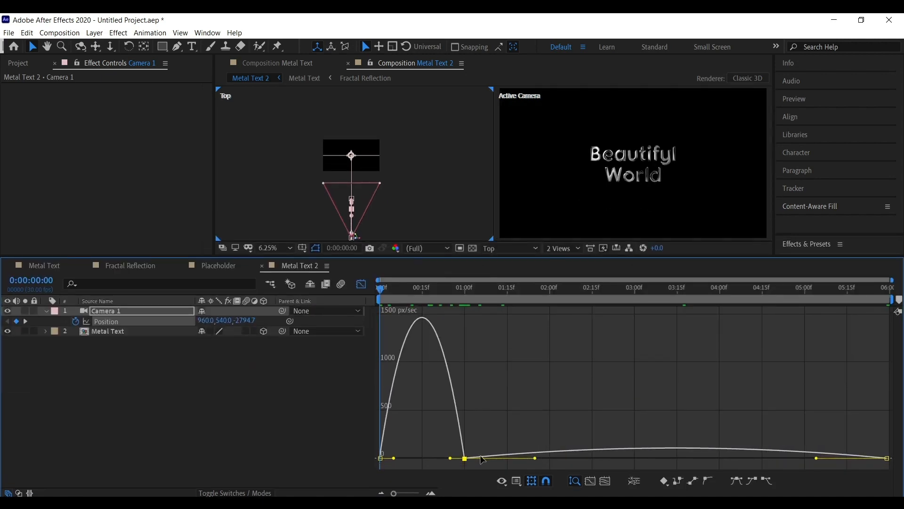
{"action": "left_click_drag", "start_coordinate": [451, 457], "coordinate": [468, 446]}
{"action": "left_click", "coordinate": [464, 454]}
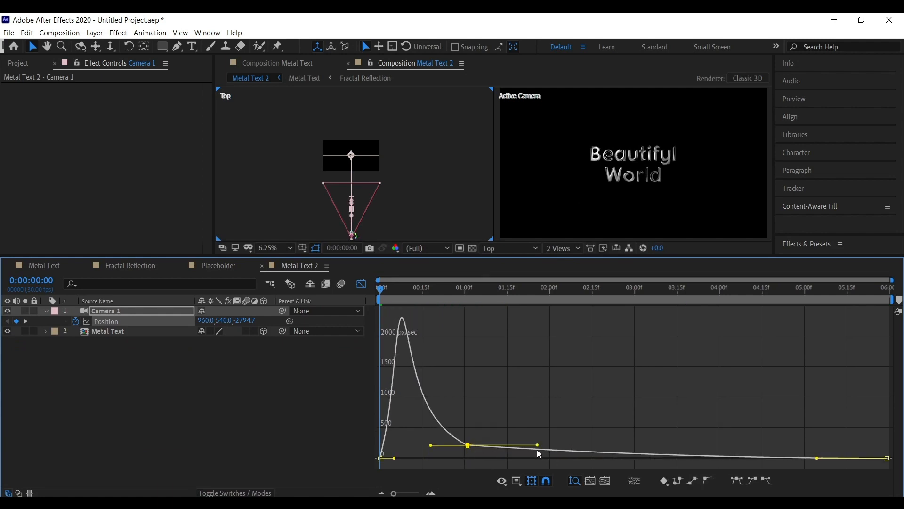
{"action": "left_click_drag", "start_coordinate": [541, 447], "coordinate": [527, 445]}
{"action": "left_click_drag", "start_coordinate": [467, 446], "coordinate": [469, 449]}
Set the preview resolution to Quarter and play back the camera animation.
{"action": "key", "text": "space"}
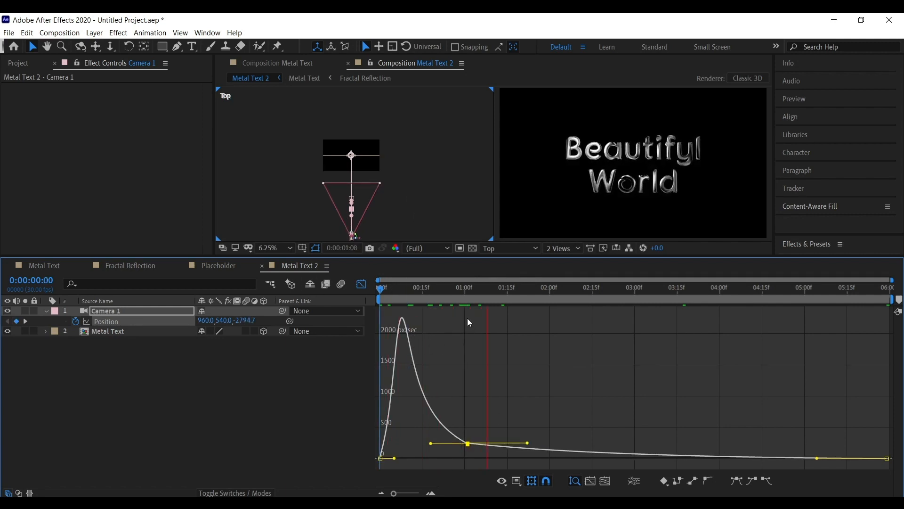
{"action": "left_click", "coordinate": [520, 247]}
{"action": "left_click", "coordinate": [432, 248]}
{"action": "left_click", "coordinate": [446, 321]}
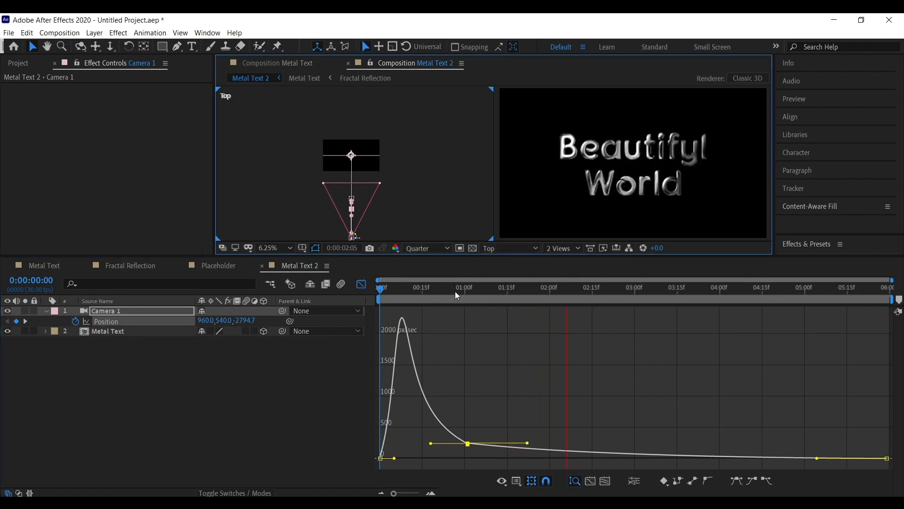
{"action": "left_click", "coordinate": [360, 295]}
{"action": "key", "text": "space"}
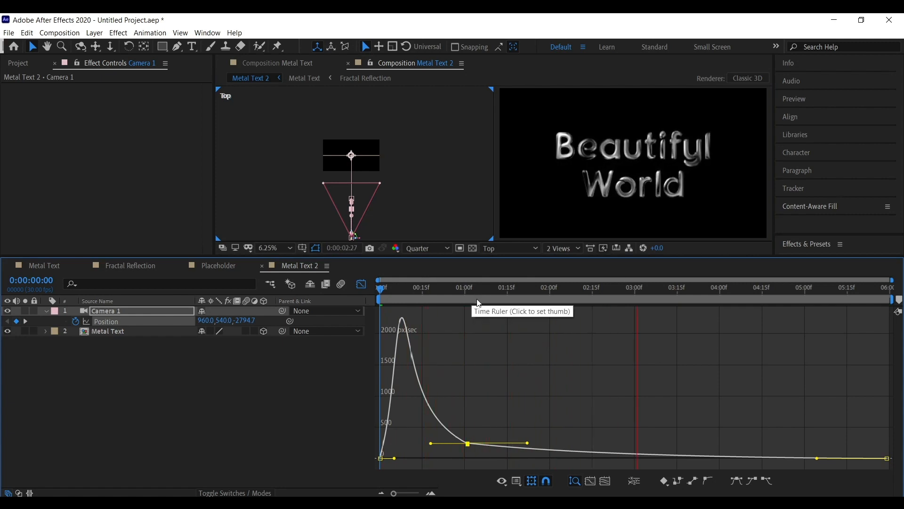
{"action": "key", "text": "space"}
{"action": "key", "text": "space"}
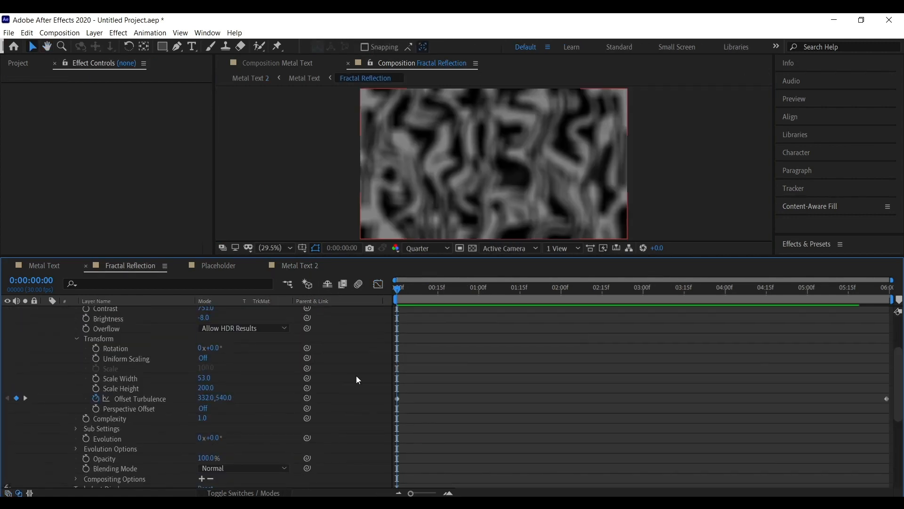
In Fractal Reflection, set Black Solid 1's Offset Turbulence x value to 1000 at the last frame.
{"action": "scroll", "coordinate": [356, 375], "scroll_direction": "up", "scroll_amount": 3}
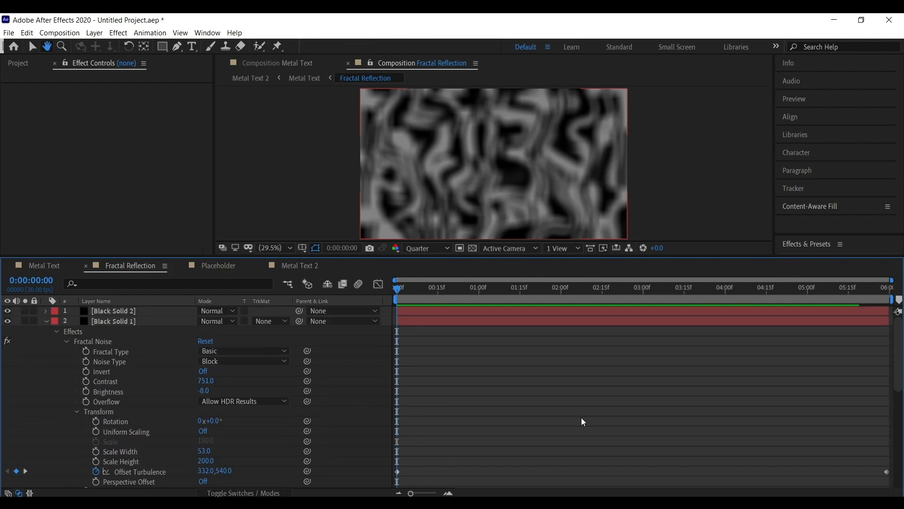
{"action": "left_click", "coordinate": [140, 324]}
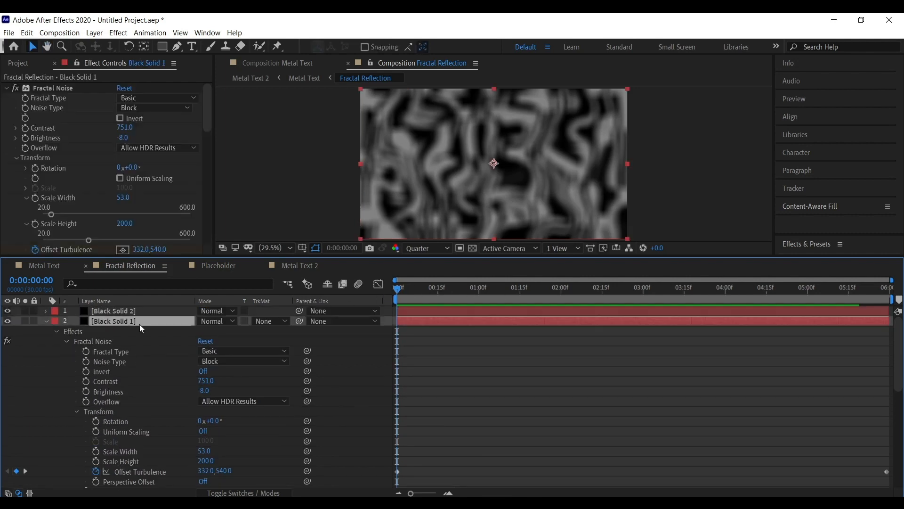
{"action": "scroll", "coordinate": [25, 206], "scroll_direction": "down", "scroll_amount": 3}
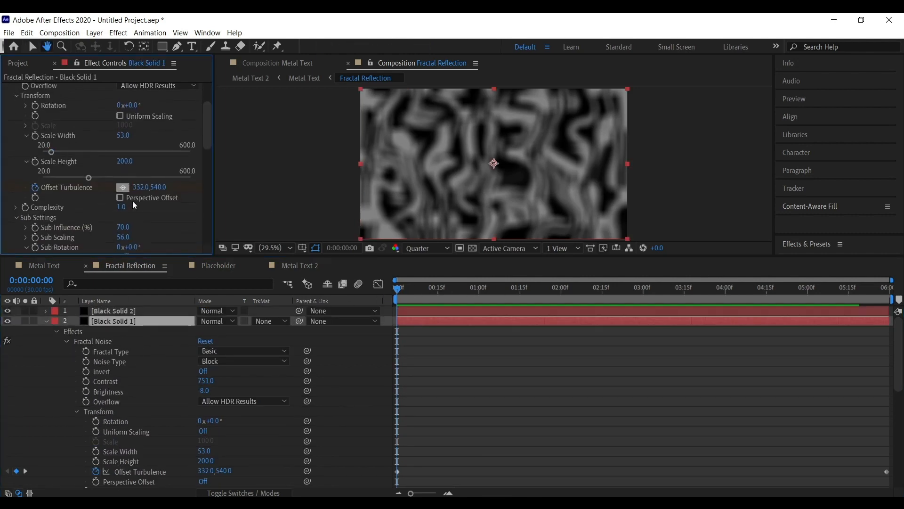
{"action": "left_click_drag", "start_coordinate": [434, 291], "coordinate": [894, 311]}
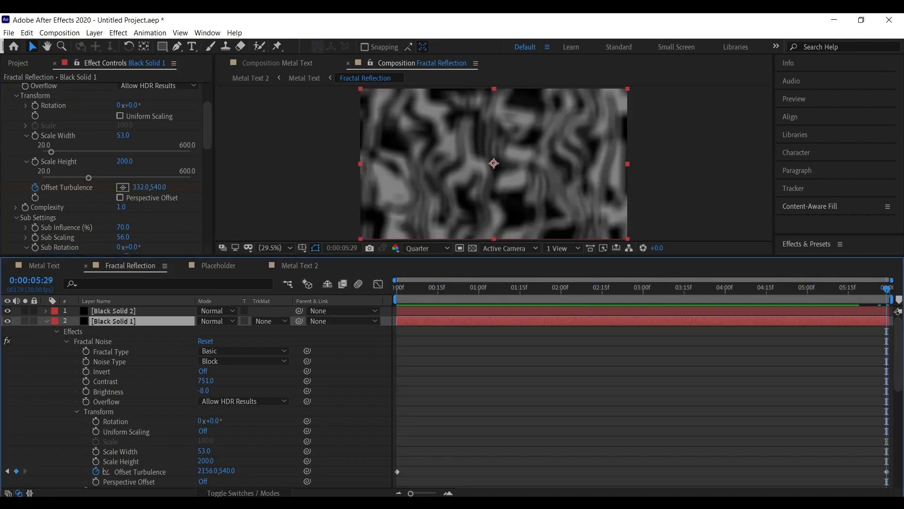
{"action": "left_click", "coordinate": [144, 187]}
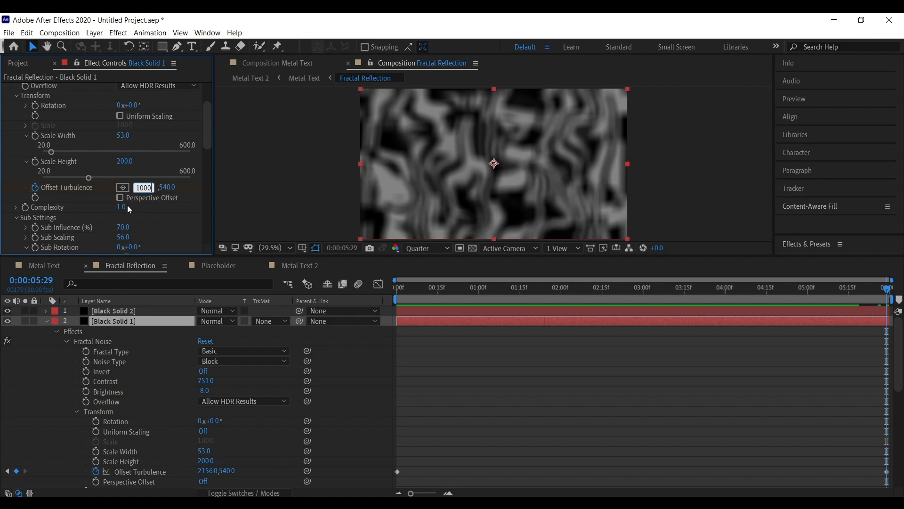
{"action": "key", "text": "Return"}
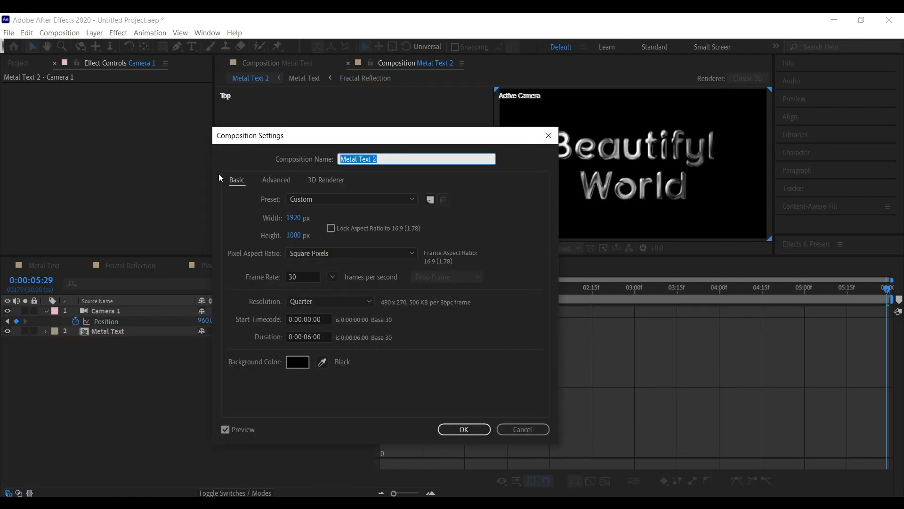
Rename the Metal Text 2 composition to Final Comp and move its tab to the front.
{"action": "type", "text": "Final Comp"}
{"action": "key", "text": "Return"}
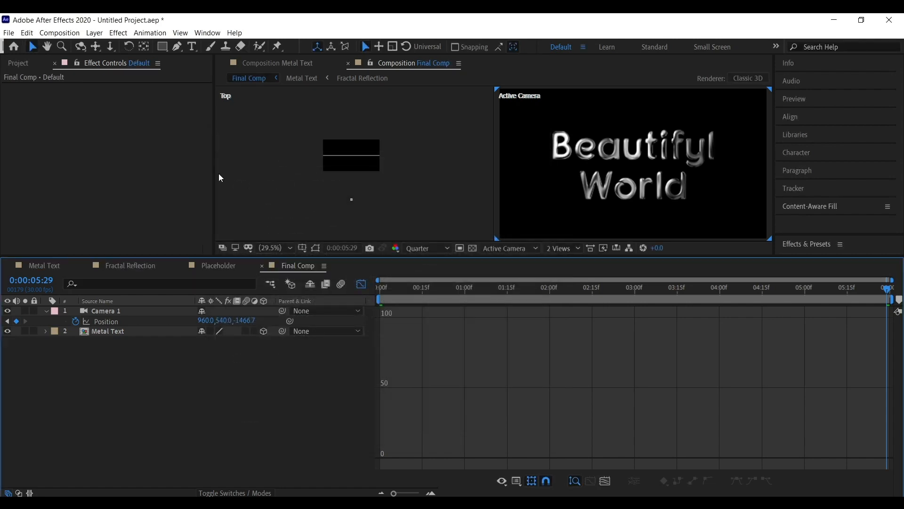
{"action": "left_click_drag", "start_coordinate": [283, 265], "coordinate": [19, 266]}
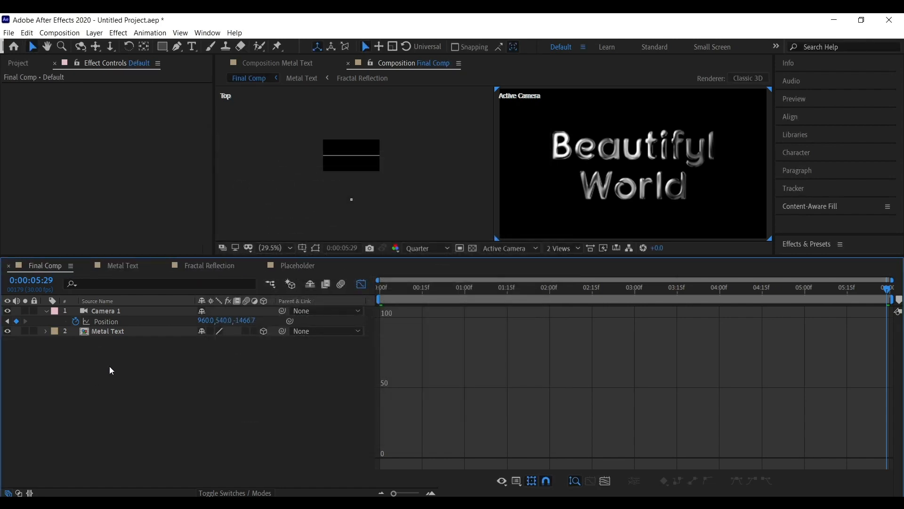
Turn off the Graph Editor and preview Final Comp from the start.
{"action": "left_click", "coordinate": [378, 293]}
{"action": "left_click", "coordinate": [361, 284]}
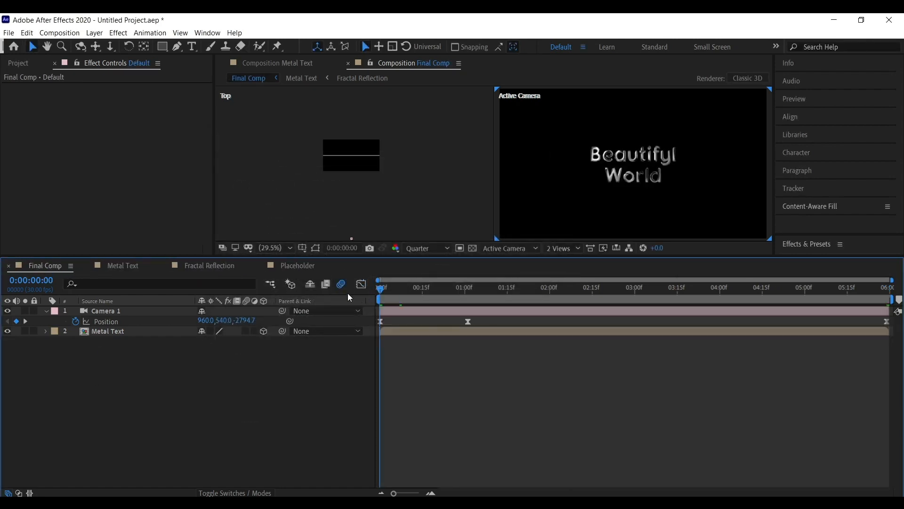
{"action": "key", "text": "space"}
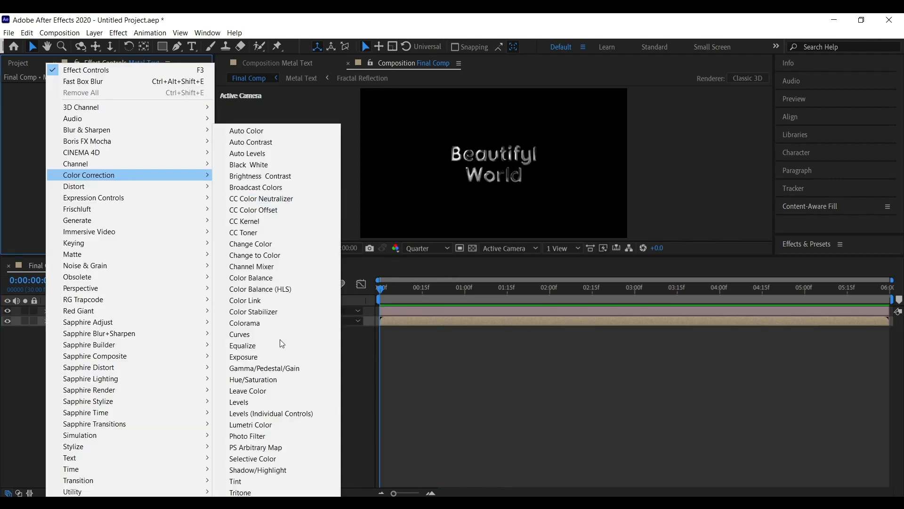
Apply Tritone to the Metal Text layer and set its Midtones to a gold colour.
{"action": "left_click", "coordinate": [258, 493]}
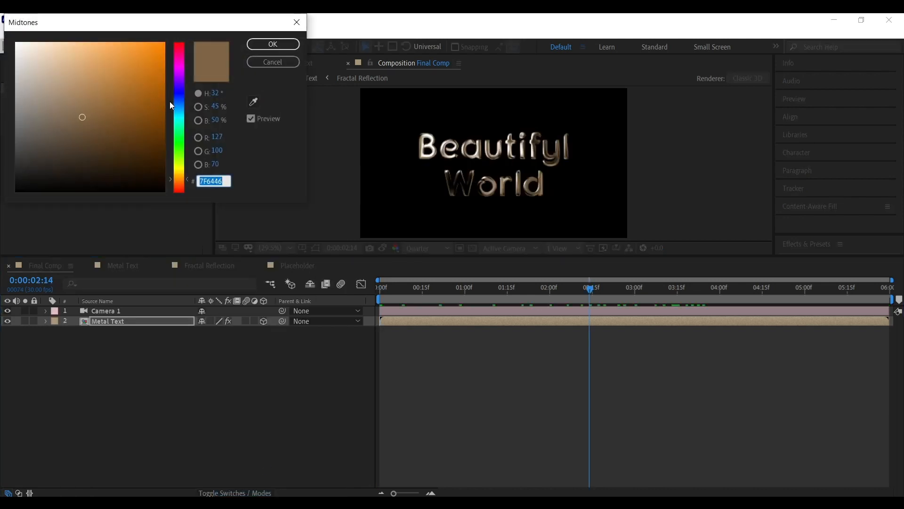
{"action": "left_click_drag", "start_coordinate": [118, 80], "coordinate": [145, 58]}
{"action": "left_click_drag", "start_coordinate": [180, 180], "coordinate": [179, 175]}
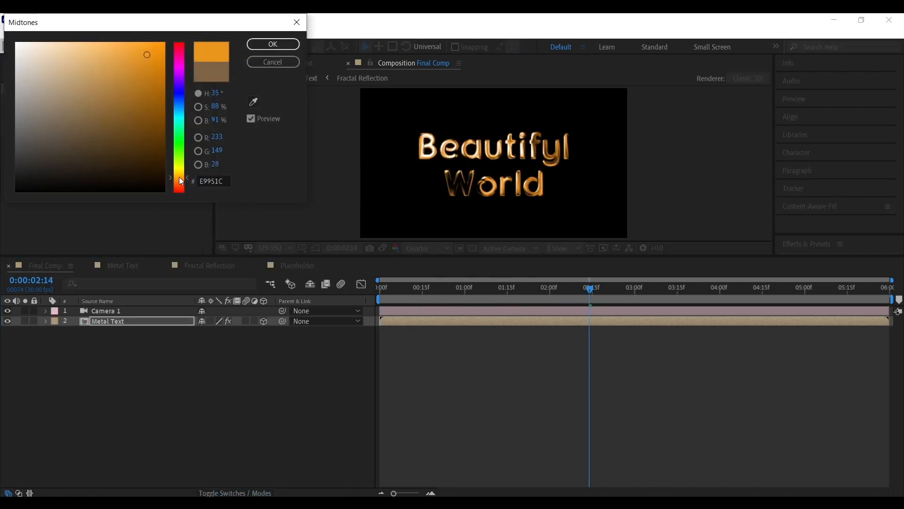
{"action": "left_click_drag", "start_coordinate": [135, 67], "coordinate": [100, 34]}
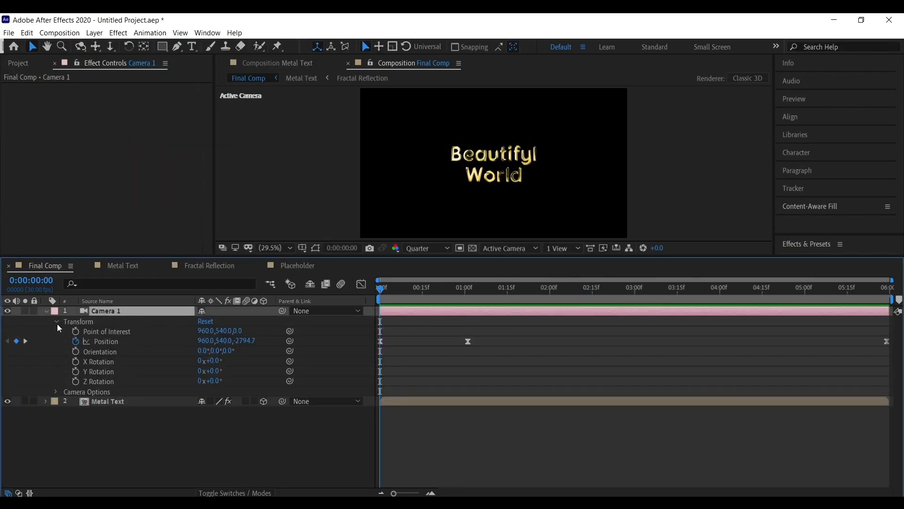
Turn on the camera's Depth of Field, set Aperture to about 516 and Focus Distance to about 1690 pixels, then preview.
{"action": "left_click", "coordinate": [57, 322]}
{"action": "left_click", "coordinate": [57, 331]}
{"action": "left_click", "coordinate": [203, 351]}
{"action": "left_click_drag", "start_coordinate": [438, 287], "coordinate": [466, 297]}
{"action": "left_click_drag", "start_coordinate": [206, 371], "coordinate": [249, 367]}
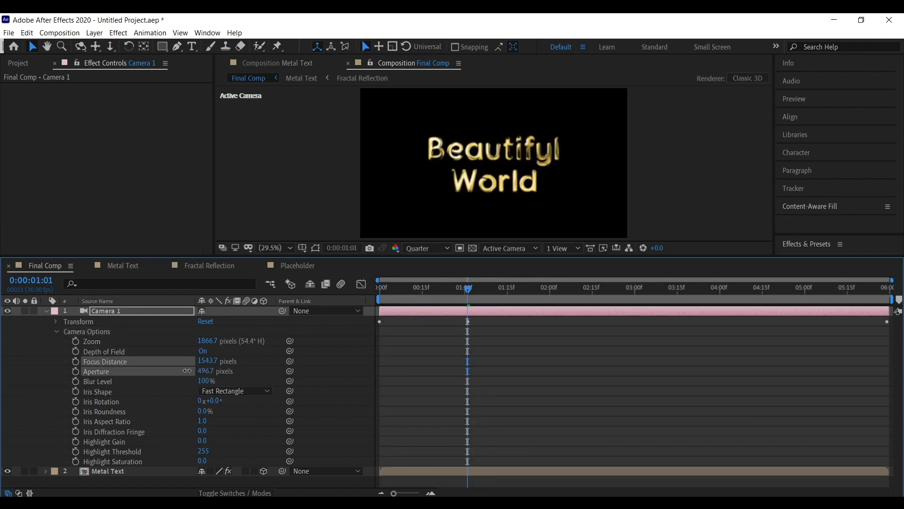
{"action": "mouse_move", "coordinate": [167, 366]}
{"action": "left_mouse_down"}
{"action": "mouse_move", "coordinate": [216, 361]}
{"action": "mouse_move", "coordinate": [154, 359]}
{"action": "left_mouse_up"}
{"action": "left_click_drag", "start_coordinate": [238, 359], "coordinate": [305, 356]}
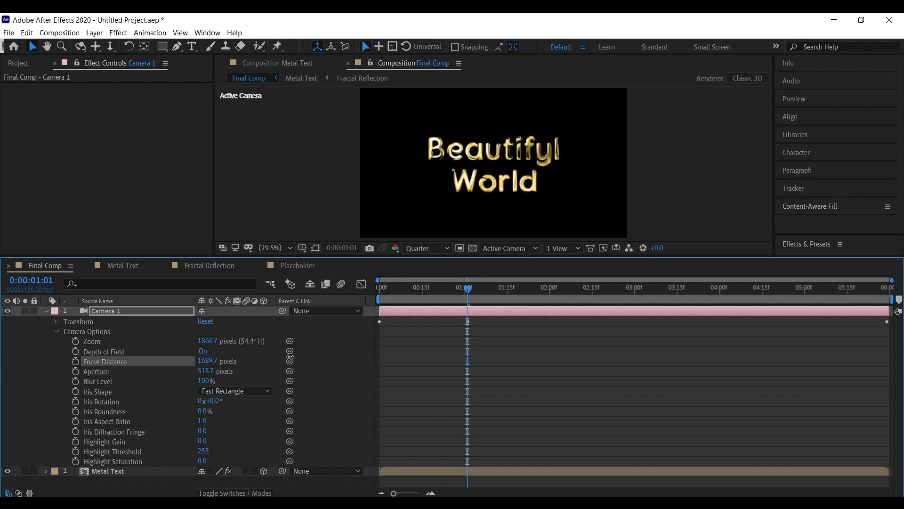
{"action": "key", "text": "space"}
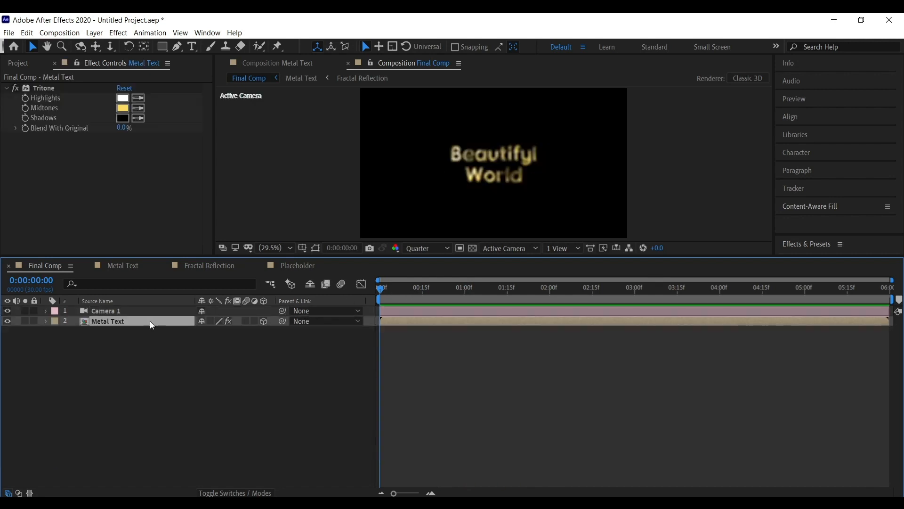
Open the Placeholder comp and add an Opacity text animator to the Beautifyl World layer, expanding its range selector.
{"action": "double_click", "coordinate": [134, 320]}
{"action": "double_click", "coordinate": [149, 311]}
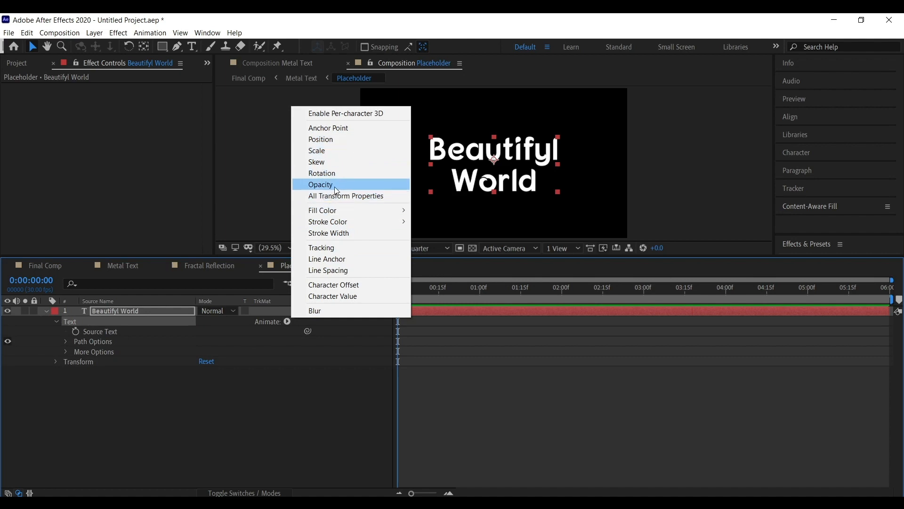
{"action": "left_click", "coordinate": [338, 191]}
{"action": "left_click", "coordinate": [73, 362]}
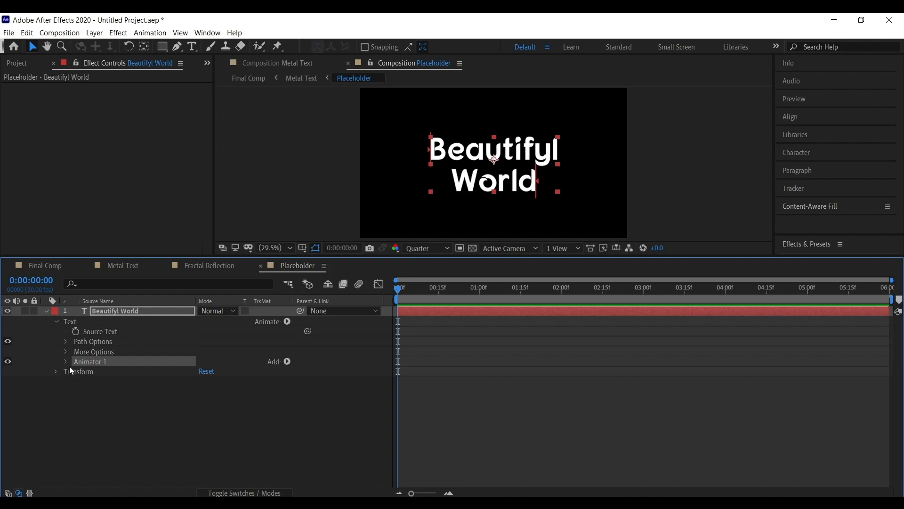
{"action": "left_click", "coordinate": [76, 372]}
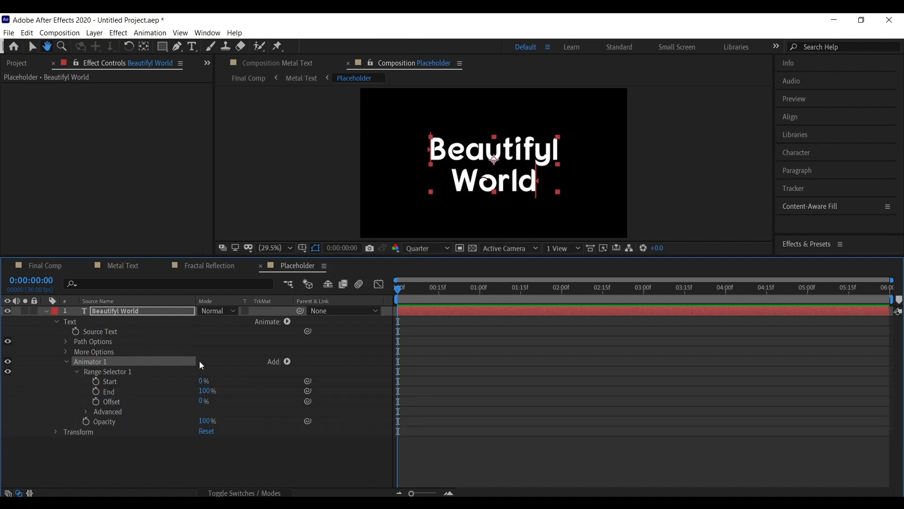
Set the range selector's Shape to Ramp Up and the animator's Opacity to 0%.
{"action": "left_click", "coordinate": [87, 411]}
{"action": "scroll", "coordinate": [194, 415], "scroll_direction": "down", "scroll_amount": 1}
{"action": "scroll", "coordinate": [197, 414], "scroll_direction": "down", "scroll_amount": 1}
{"action": "left_click", "coordinate": [226, 393]}
{"action": "left_click", "coordinate": [185, 395]}
{"action": "left_click", "coordinate": [233, 423]}
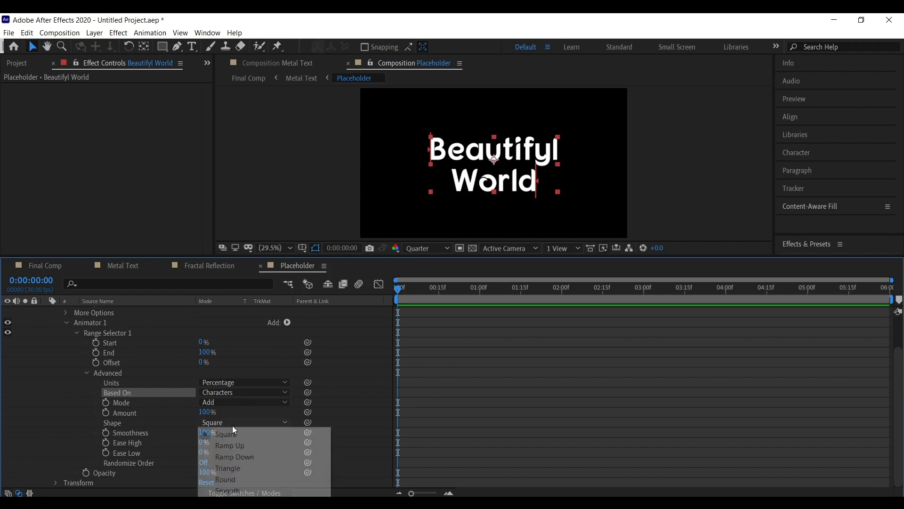
{"action": "left_click", "coordinate": [250, 445]}
{"action": "left_click_drag", "start_coordinate": [306, 252], "coordinate": [307, 211]}
{"action": "left_click_drag", "start_coordinate": [204, 461], "coordinate": [157, 461]}
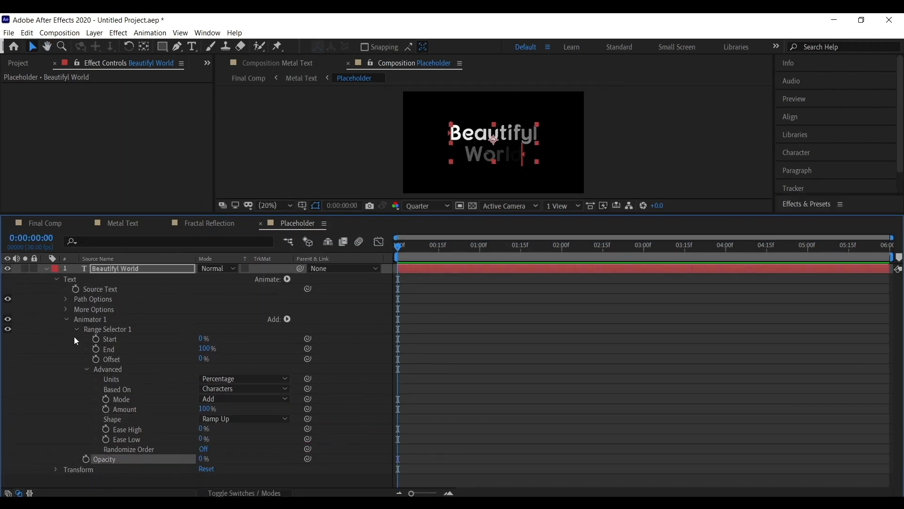
Turn on Randomize Order for the range selector and set Random Seed to 11.
{"action": "left_click", "coordinate": [144, 358]}
{"action": "left_click", "coordinate": [155, 400]}
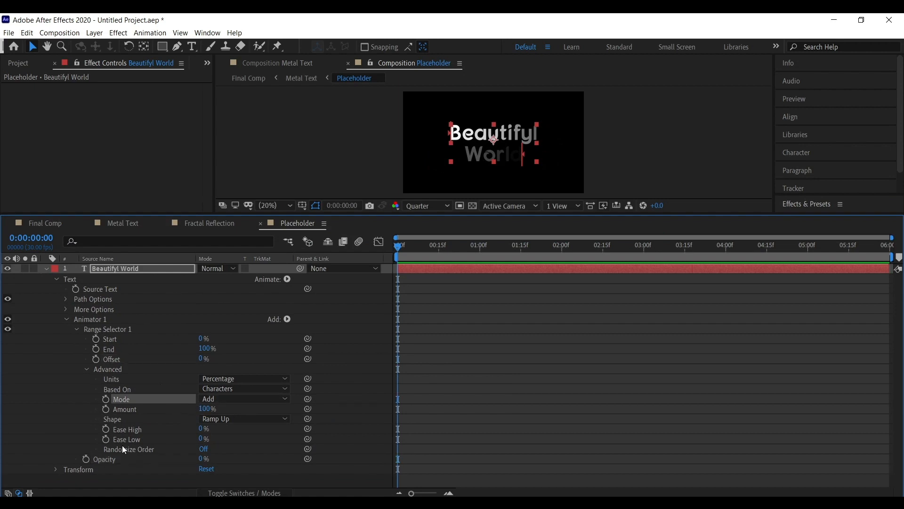
{"action": "left_click", "coordinate": [205, 449]}
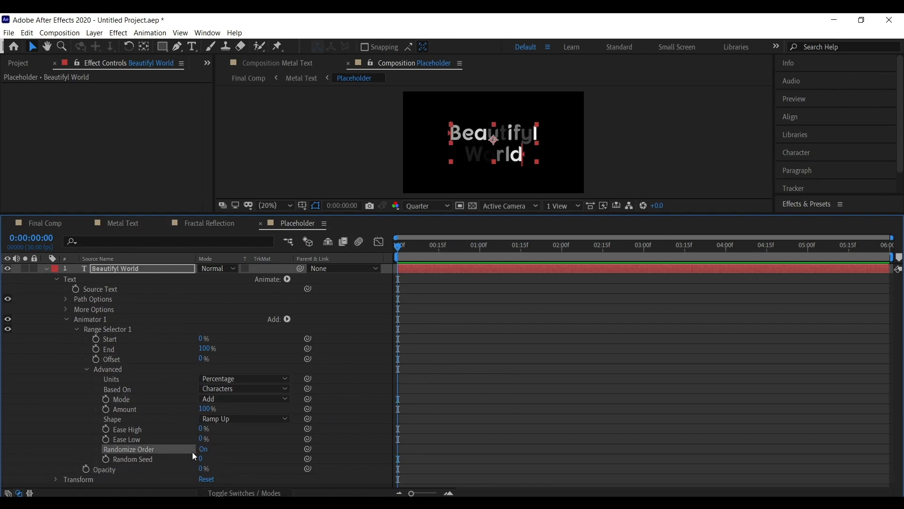
{"action": "left_click_drag", "start_coordinate": [201, 459], "coordinate": [179, 388]}
{"action": "left_click", "coordinate": [179, 389]}
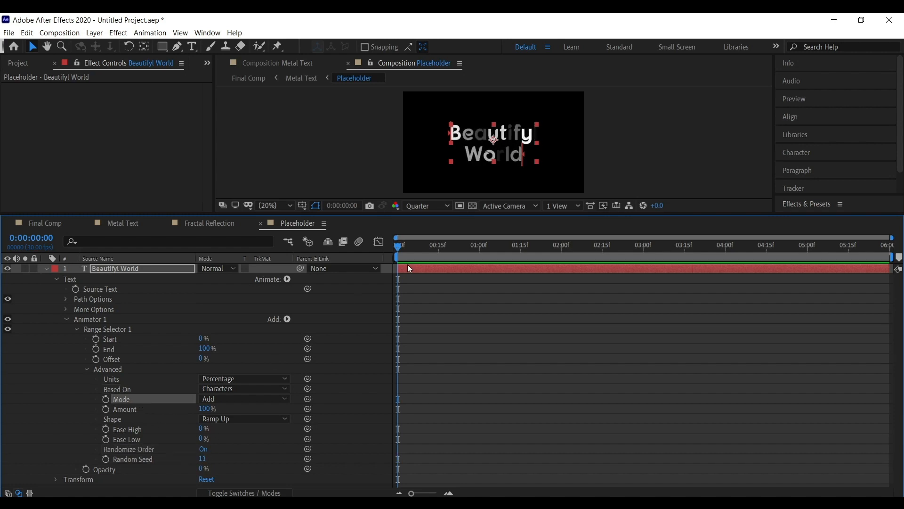
{"action": "left_click", "coordinate": [156, 409]}
Keyframe the range selector Offset from -100% at the start to 100% at 1 second.
{"action": "left_click", "coordinate": [95, 359]}
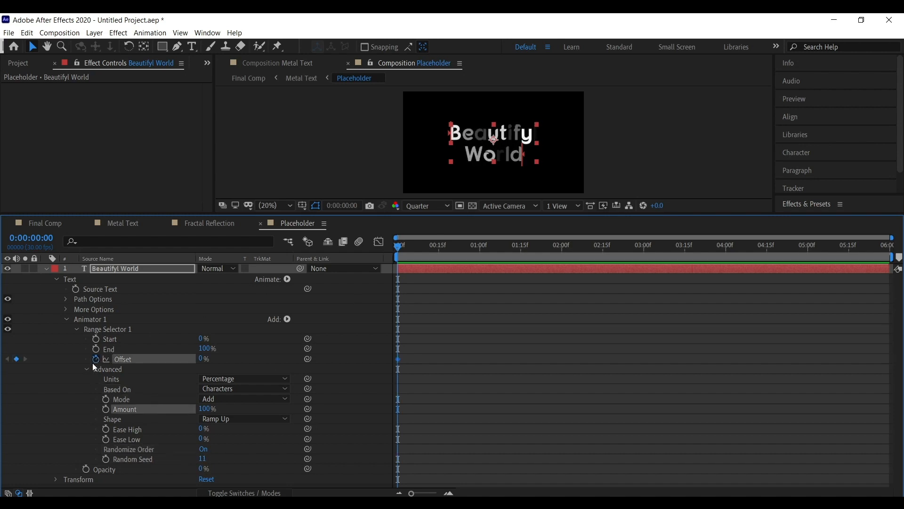
{"action": "left_click_drag", "start_coordinate": [204, 360], "coordinate": [55, 358]}
{"action": "left_click_drag", "start_coordinate": [413, 256], "coordinate": [481, 249]}
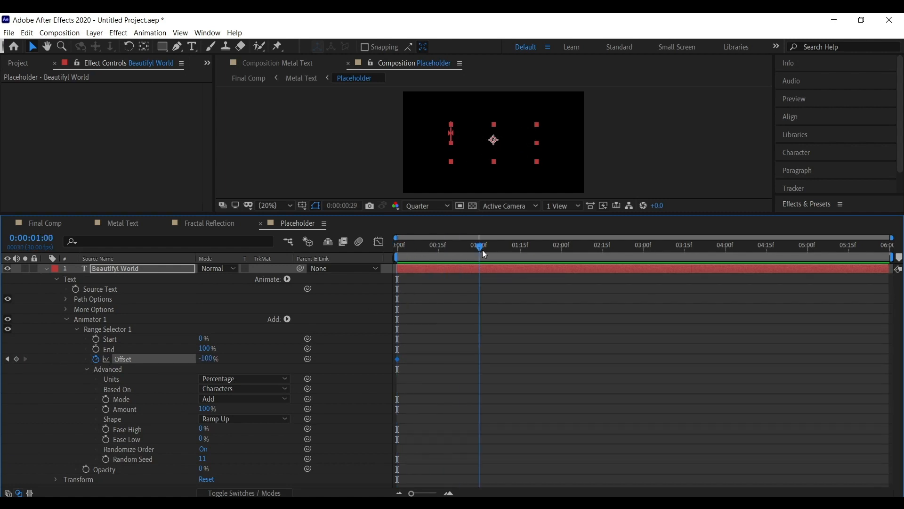
{"action": "left_click_drag", "start_coordinate": [206, 359], "coordinate": [371, 359]}
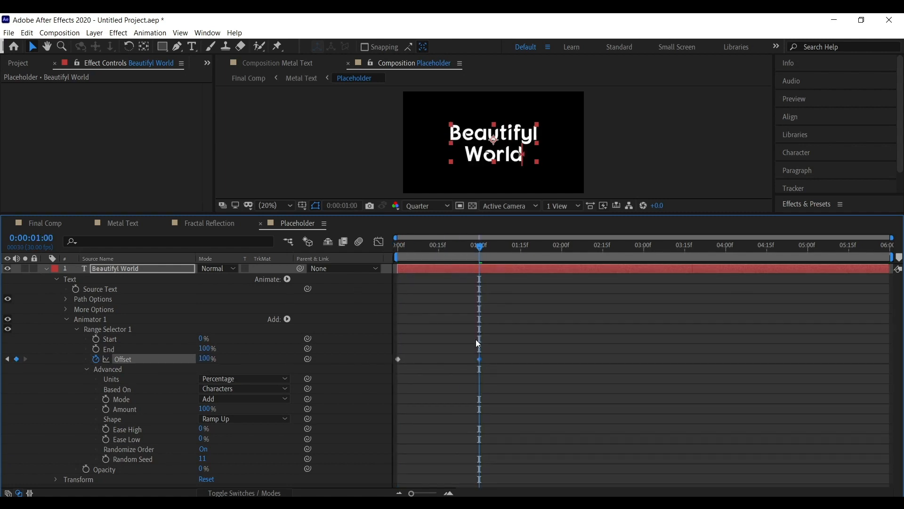
{"action": "left_click", "coordinate": [476, 341]}
Preview the Final Comp from the start.
{"action": "left_click", "coordinate": [398, 260]}
{"action": "key", "text": "space"}
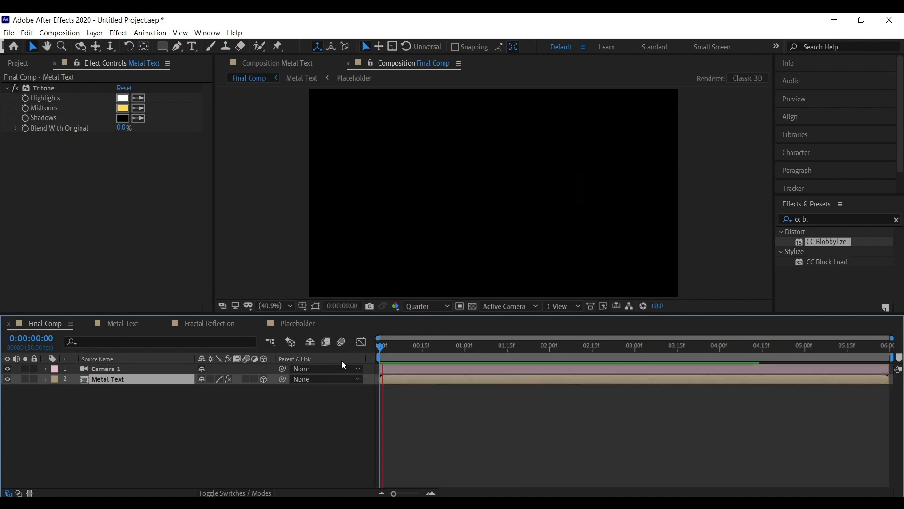
{"action": "key", "text": "space"}
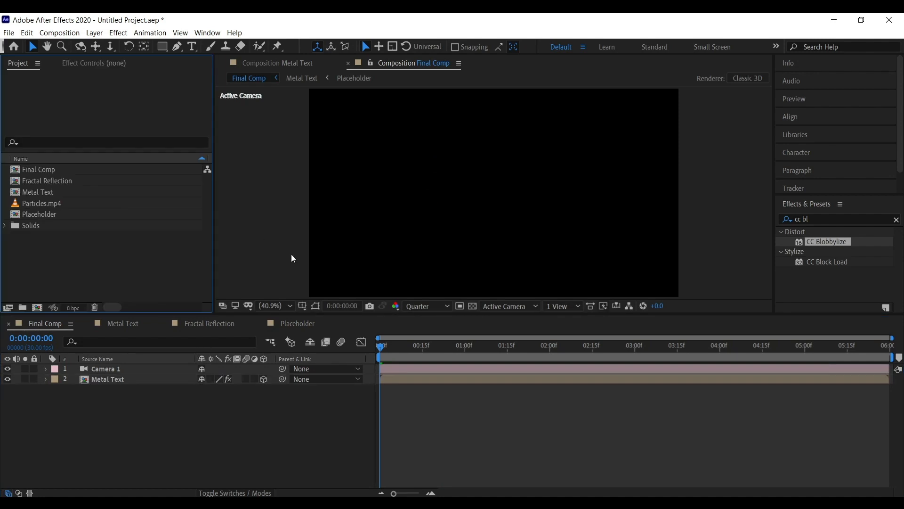
Add Particles.mp4 from the Project panel into the Final Comp and preview it.
{"action": "left_click", "coordinate": [292, 254]}
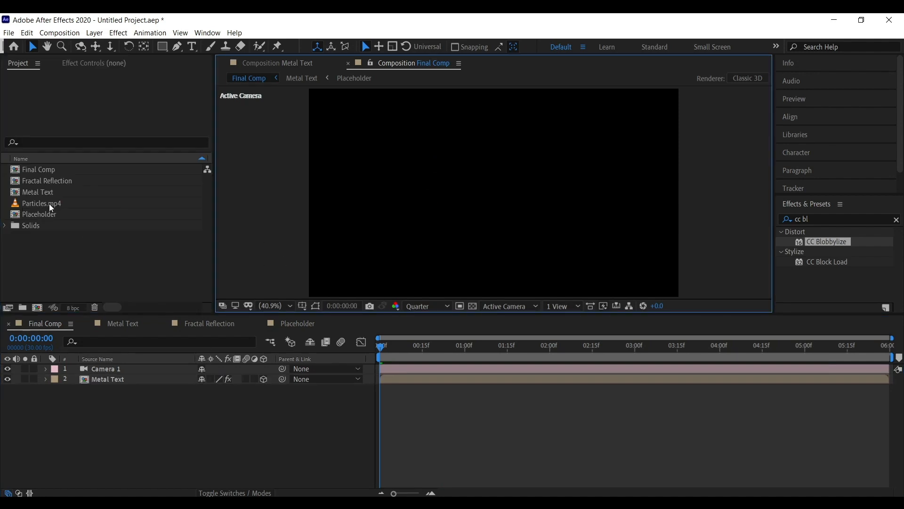
{"action": "left_click_drag", "start_coordinate": [45, 203], "coordinate": [160, 399]}
{"action": "key", "text": "space"}
{"action": "left_click", "coordinate": [490, 360]}
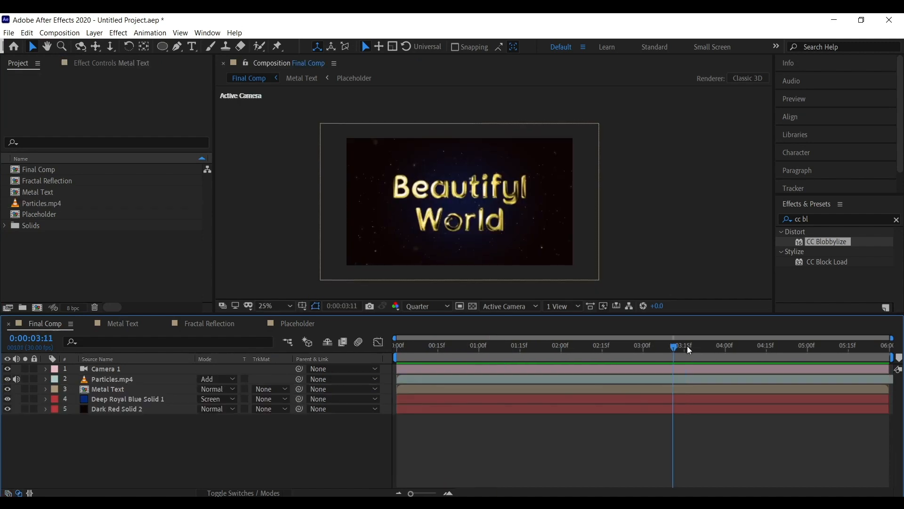
Apply the Glow effect to the Particles.mp4 layer.
{"action": "mouse_move", "coordinate": [687, 346]}
{"action": "left_mouse_down"}
{"action": "mouse_move", "coordinate": [595, 352]}
{"action": "mouse_move", "coordinate": [695, 350]}
{"action": "left_mouse_up"}
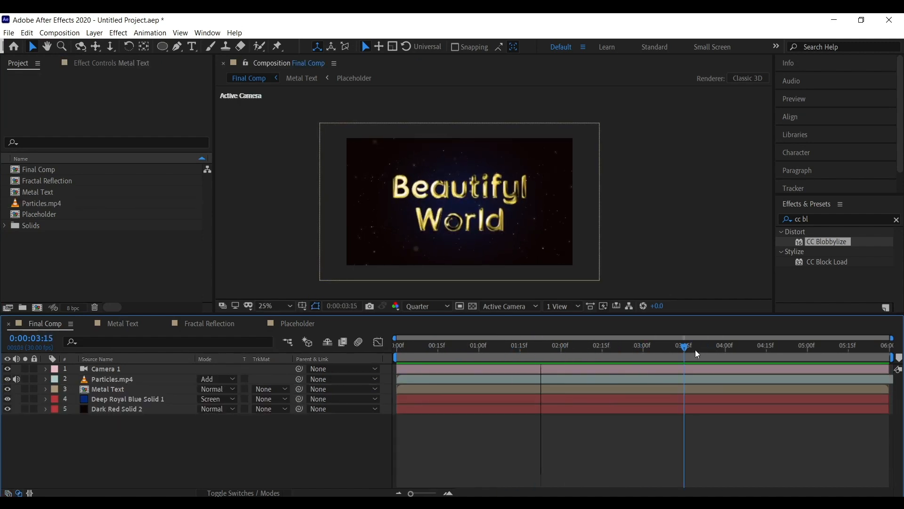
{"action": "left_click", "coordinate": [127, 398]}
{"action": "left_click", "coordinate": [113, 378]}
{"action": "left_click", "coordinate": [119, 63]}
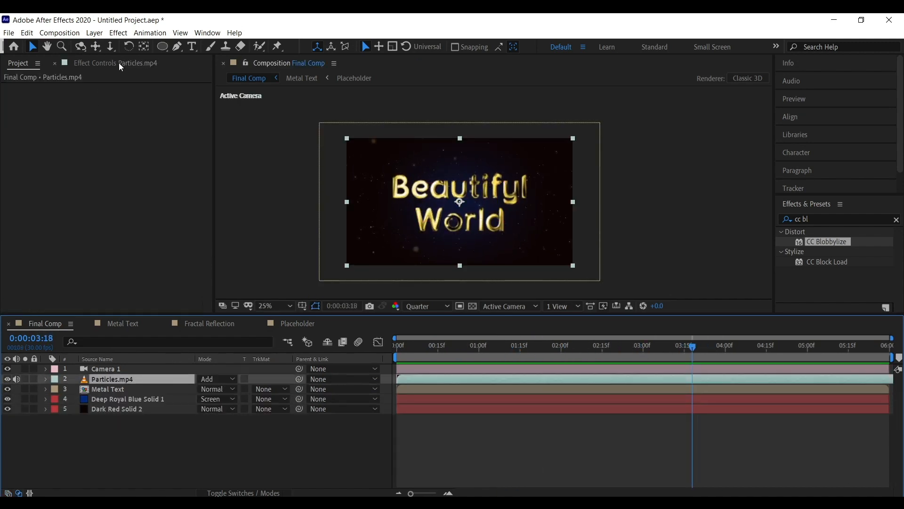
{"action": "right_click", "coordinate": [72, 197]}
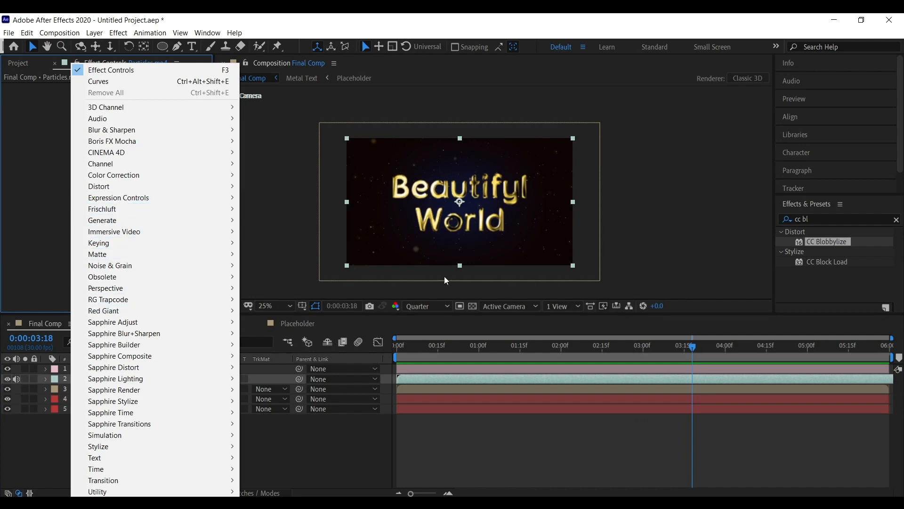
{"action": "mouse_move", "coordinate": [210, 445]}
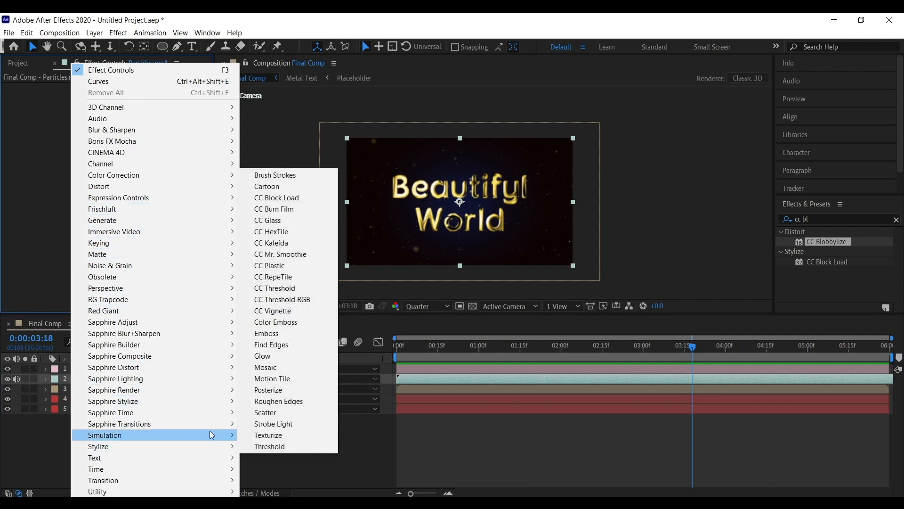
{"action": "left_click", "coordinate": [304, 354]}
On the duplicated Metal Text layer, apply Fast Box Blur with Blur Radius 100 and move it above Tritone.
{"action": "left_click_drag", "start_coordinate": [510, 350], "coordinate": [749, 351]}
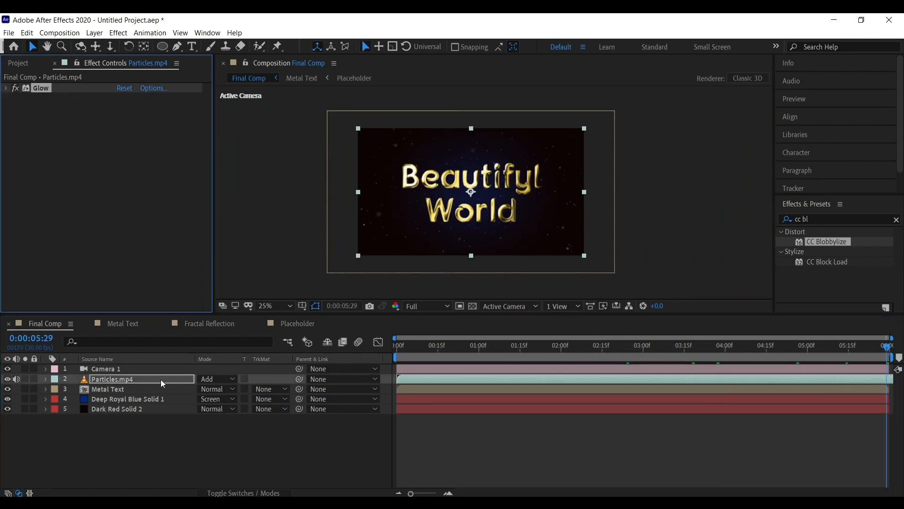
{"action": "left_click", "coordinate": [139, 390]}
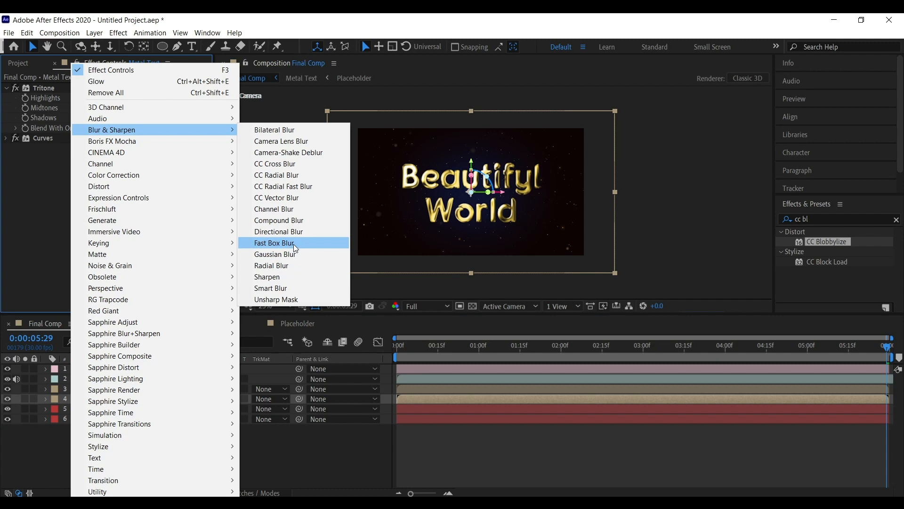
{"action": "left_click", "coordinate": [293, 244]}
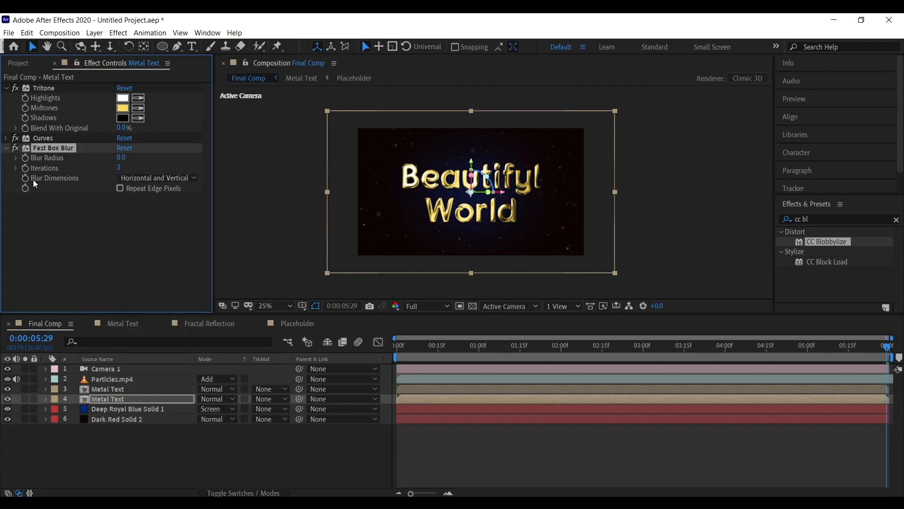
{"action": "left_click_drag", "start_coordinate": [139, 160], "coordinate": [239, 164]}
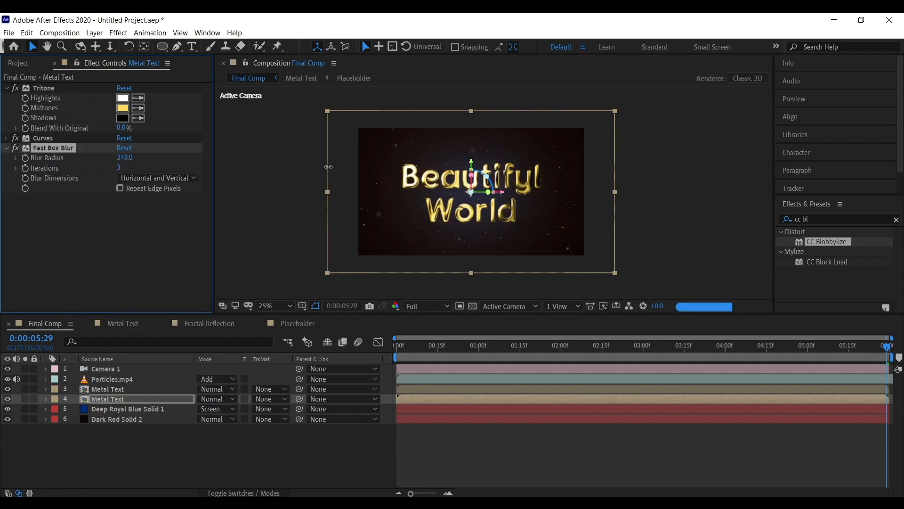
{"action": "left_click_drag", "start_coordinate": [60, 208], "coordinate": [58, 206]}
{"action": "left_click_drag", "start_coordinate": [43, 88], "coordinate": [75, 189]}
Set the blurred layer's Tritone Midtones colour to 828A00.
{"action": "left_click", "coordinate": [41, 139]}
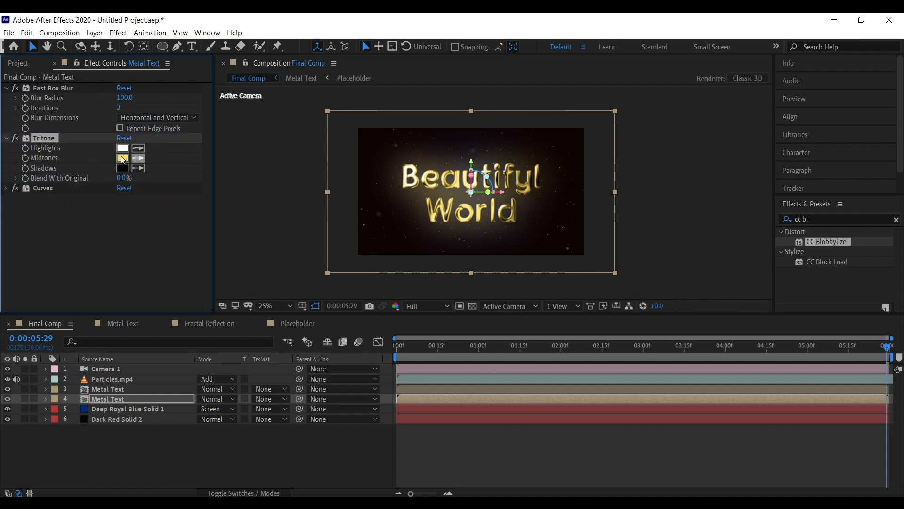
{"action": "left_click", "coordinate": [122, 158]}
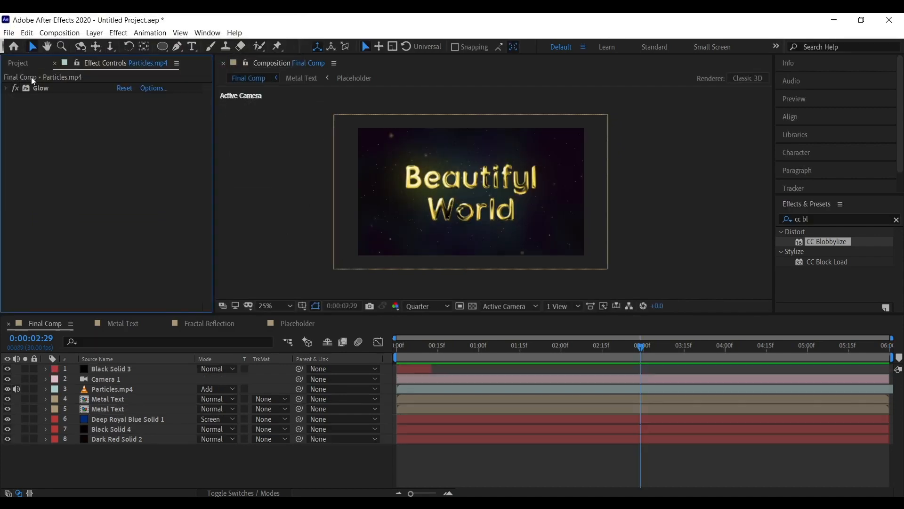
{"action": "left_click", "coordinate": [19, 63]}
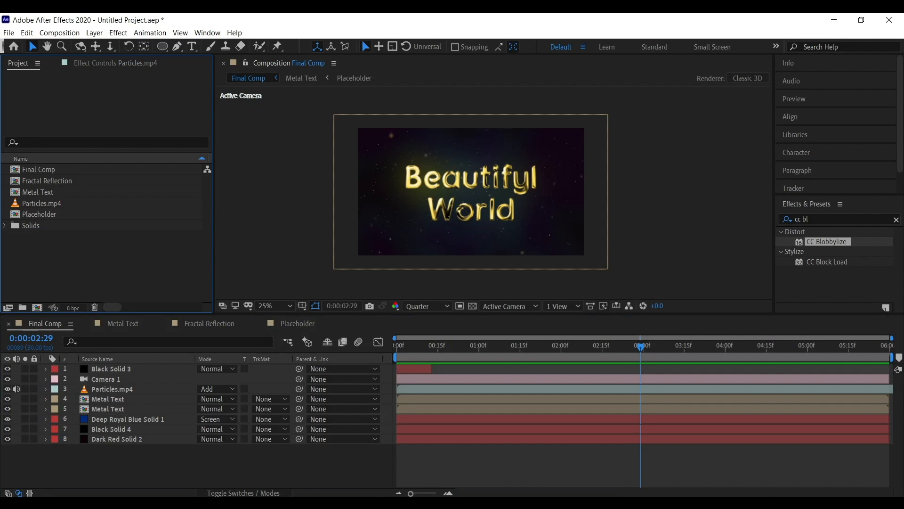
Import LLEAK.mov, place it in the Final Comp, and set its blend mode to Screen.
{"action": "left_click_drag", "start_coordinate": [39, 271], "coordinate": [111, 270]}
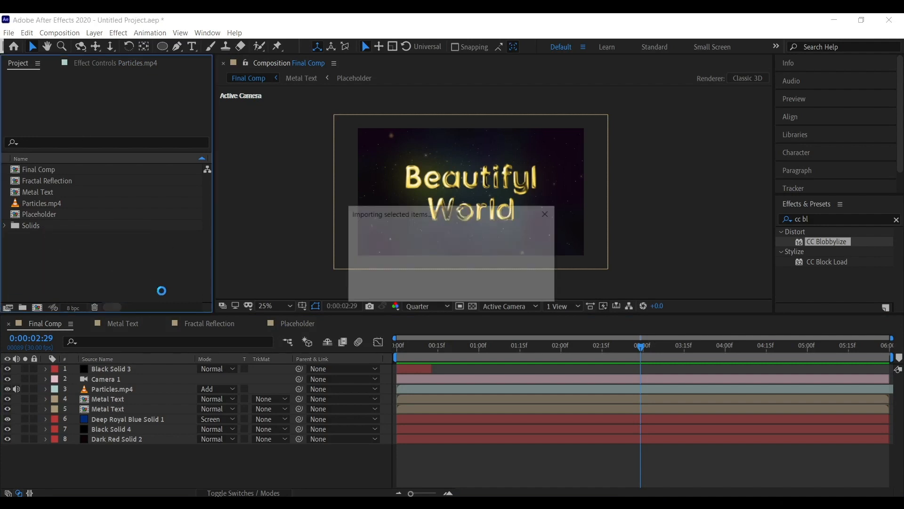
{"action": "left_click_drag", "start_coordinate": [58, 191], "coordinate": [120, 393]}
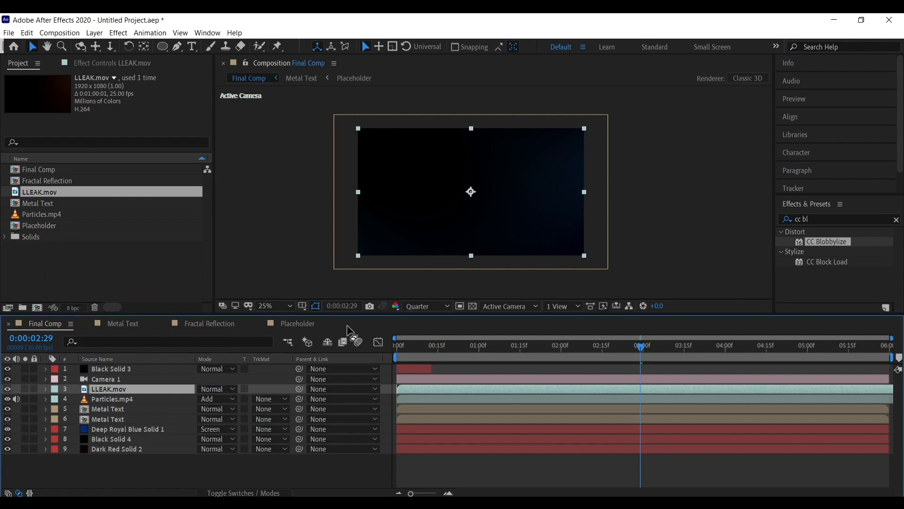
{"action": "left_click", "coordinate": [216, 389]}
{"action": "left_click", "coordinate": [288, 210]}
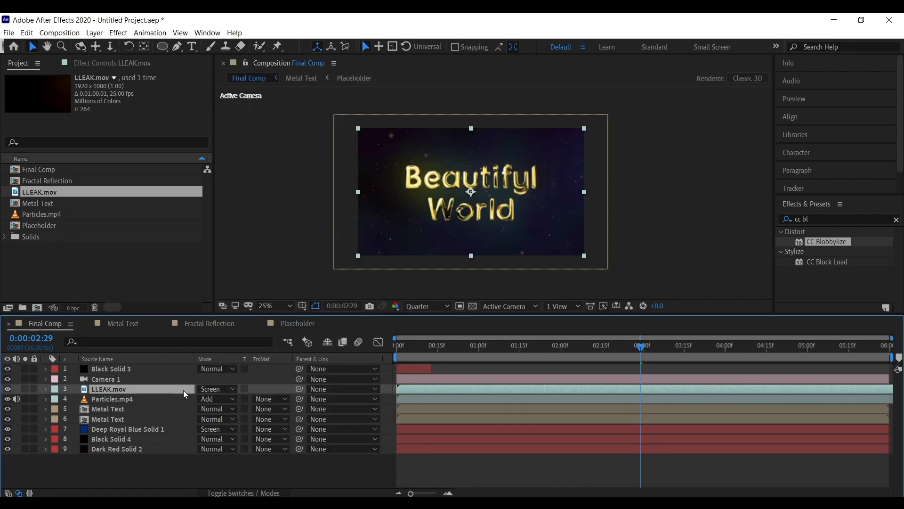
Set the LLEAK.mov layer's Opacity to 10%.
{"action": "key", "text": "t"}
{"action": "left_click", "coordinate": [205, 399]}
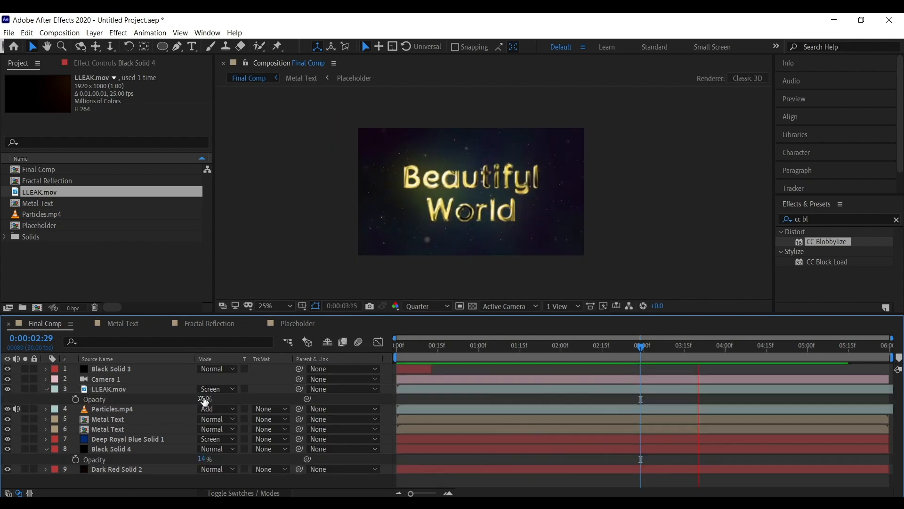
{"action": "type", "text": "1"}
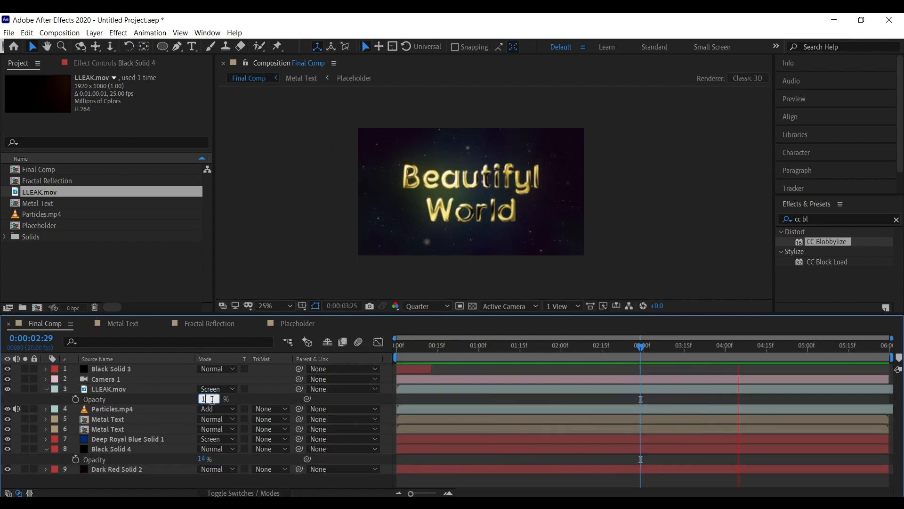
{"action": "type", "text": "5"}
{"action": "key", "text": "Return"}
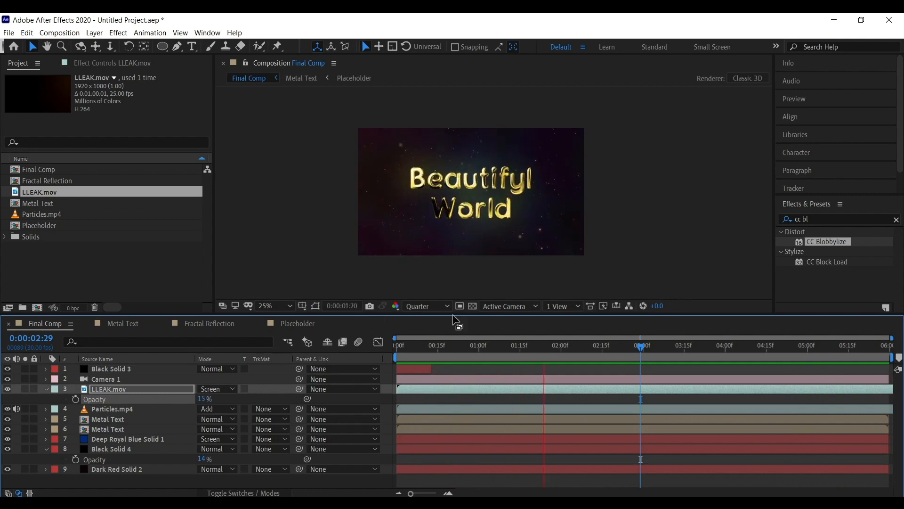
{"action": "left_click", "coordinate": [205, 399]}
{"action": "type", "text": "10"}
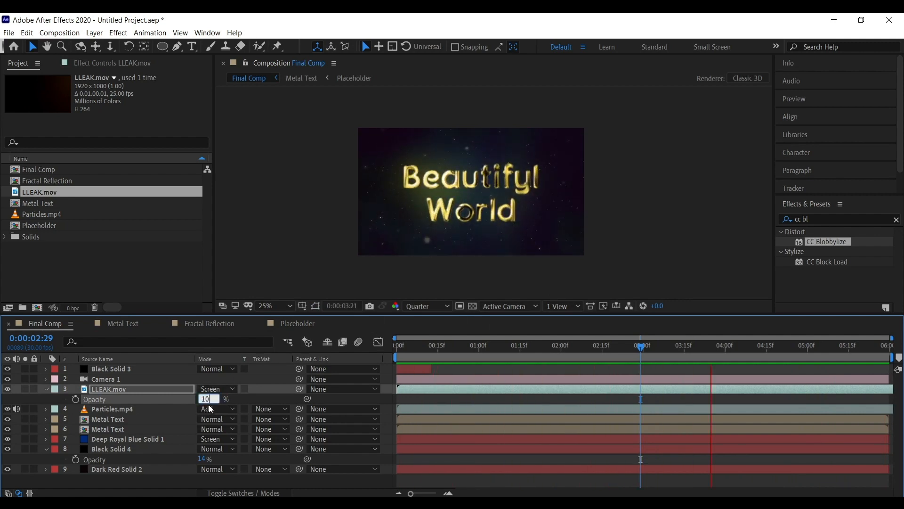
{"action": "key", "text": "Return"}
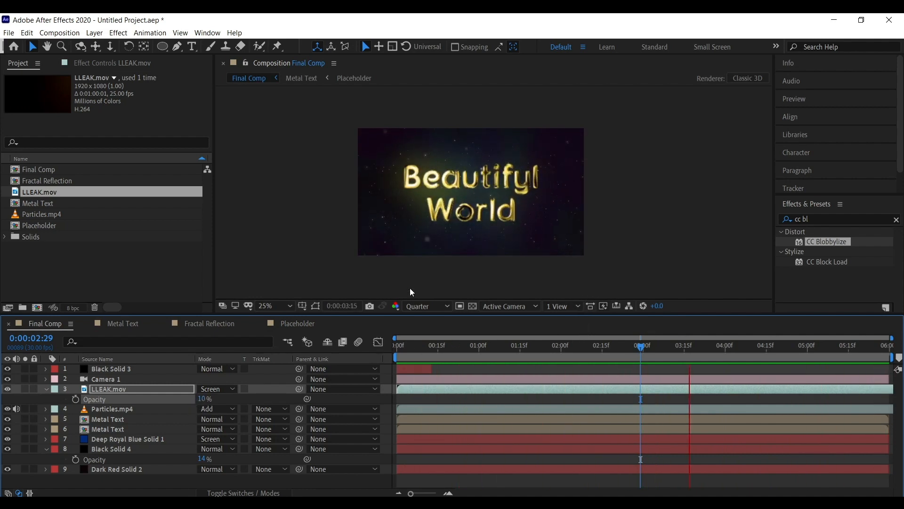
Preview the Final Comp from the start.
{"action": "key", "text": "space"}
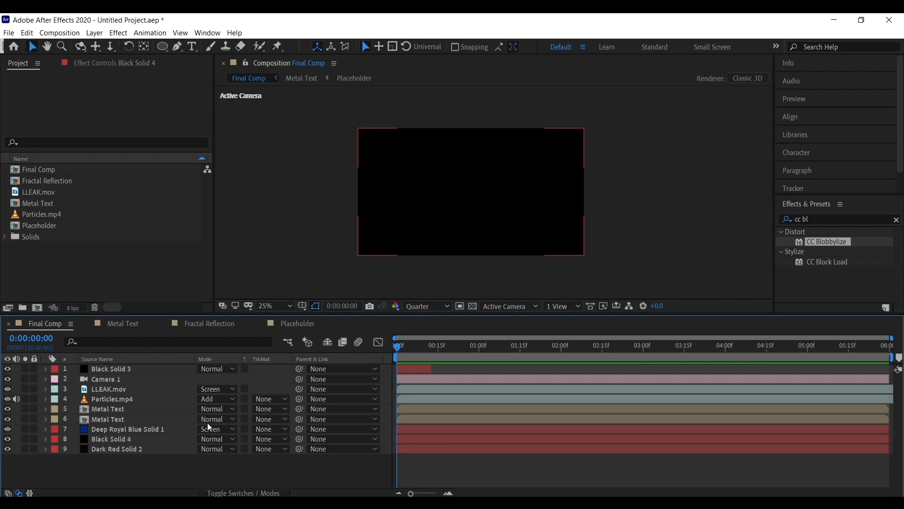
{"action": "left_click", "coordinate": [308, 271]}
{"action": "left_click", "coordinate": [205, 479]}
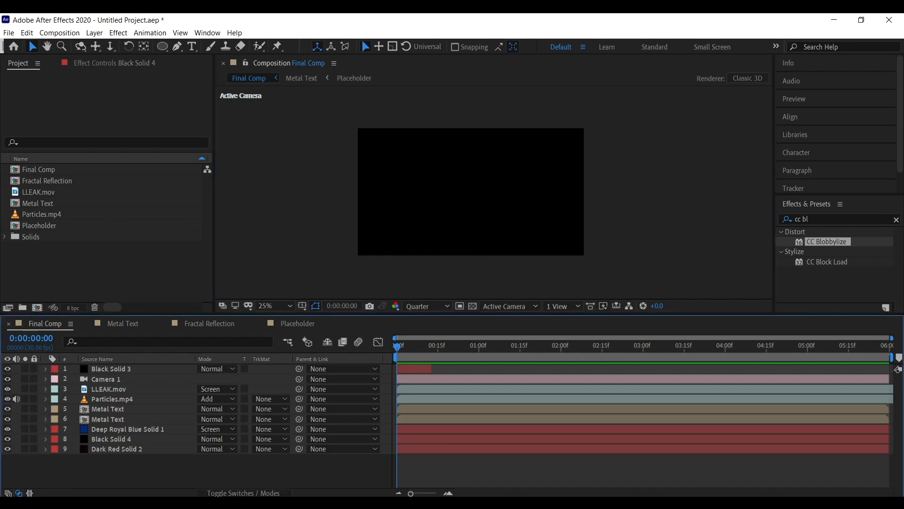